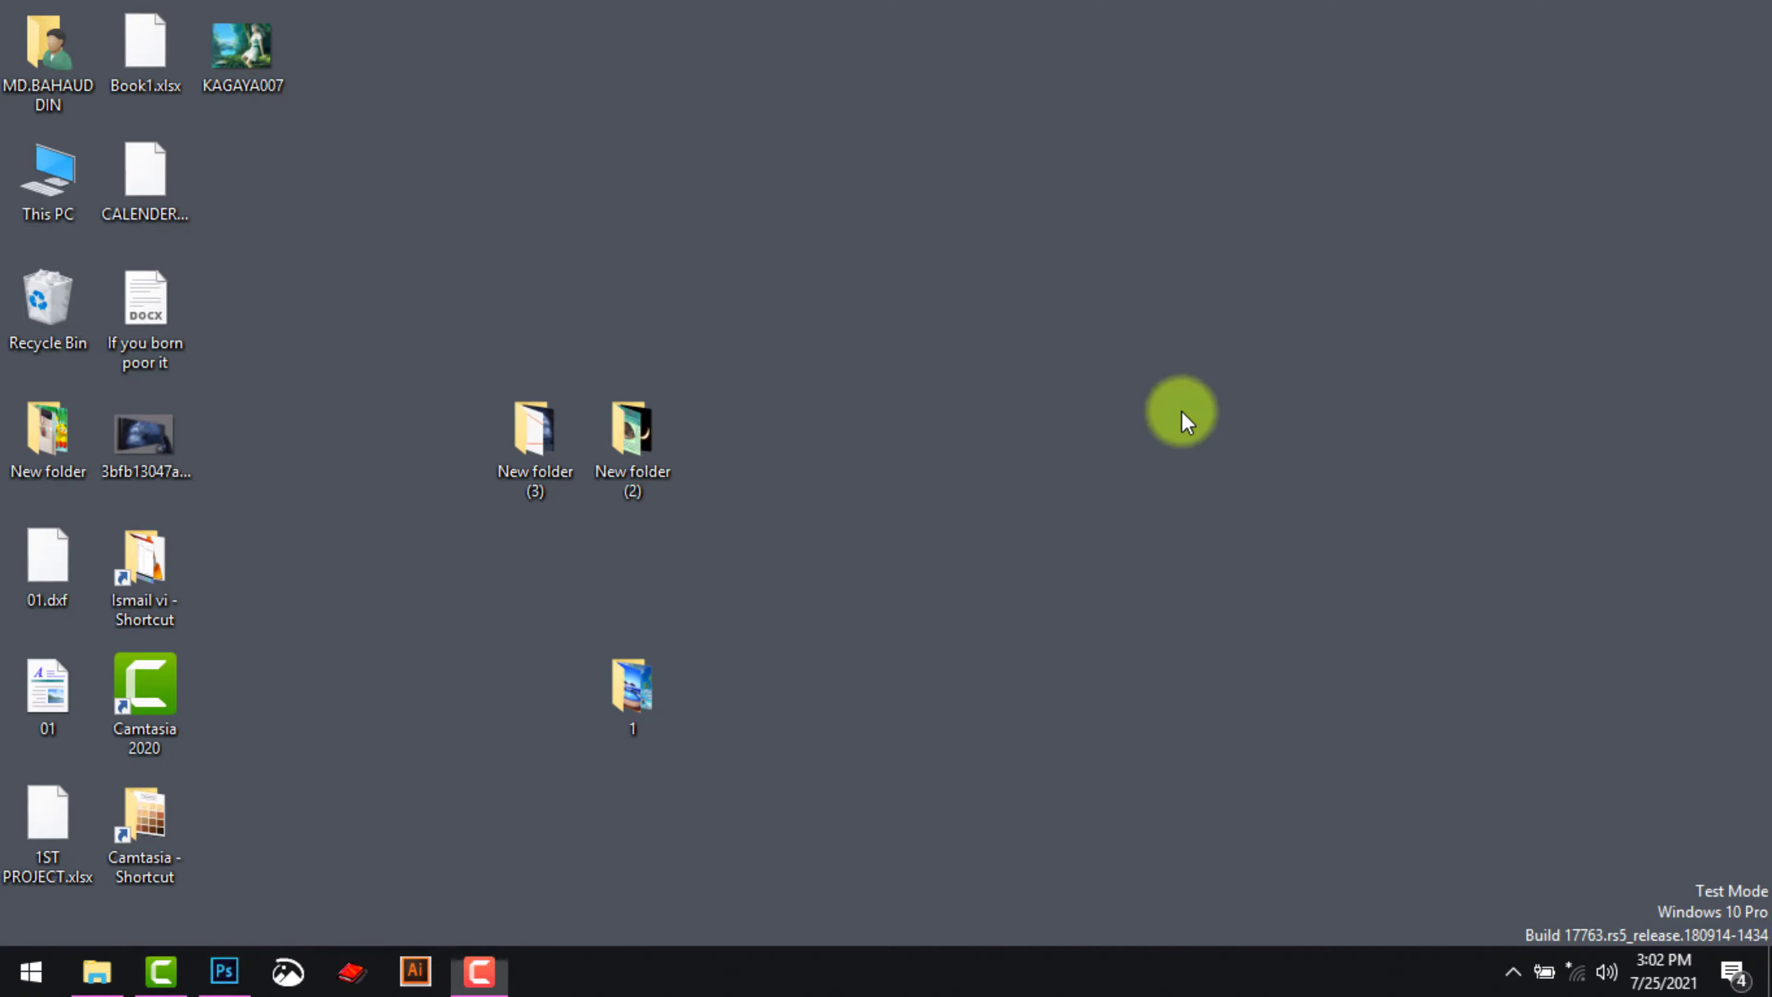
# Open images 1, 2, 3 and the beautiful_night picture together in Photoshop from the desktop's New folder (3)
pyautogui.rightClick(1181, 411)
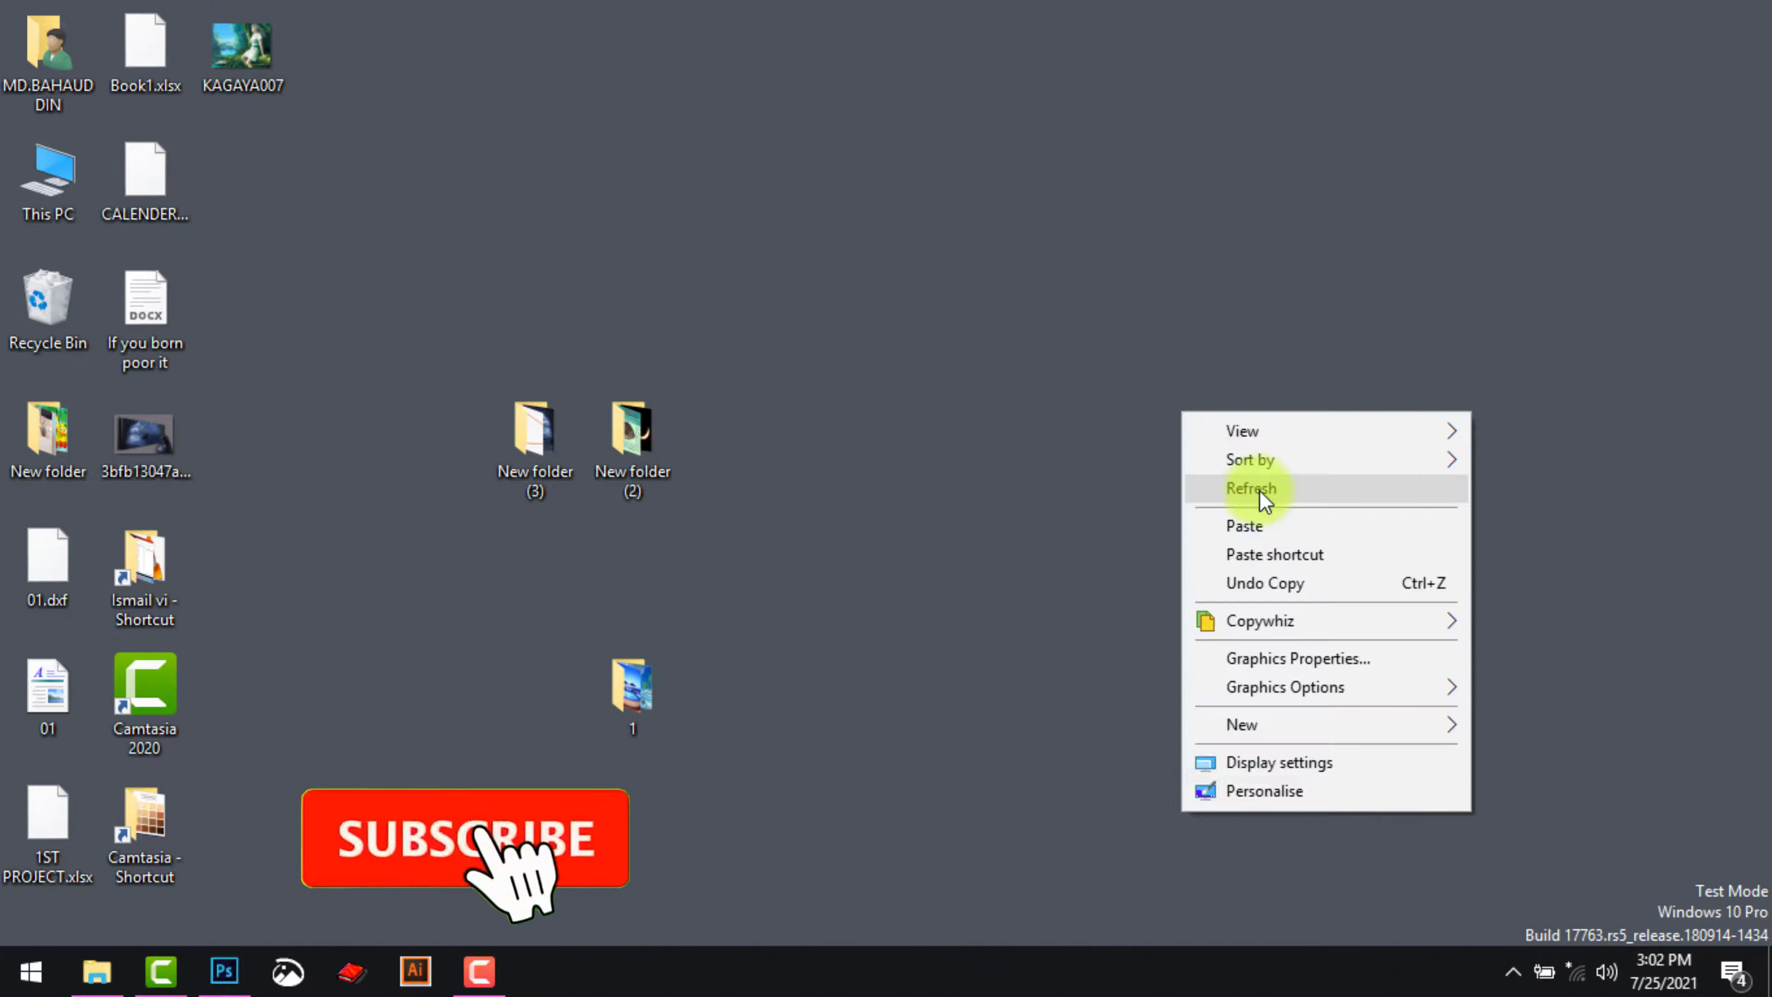
pyautogui.click(1254, 486)
pyautogui.click(224, 950)
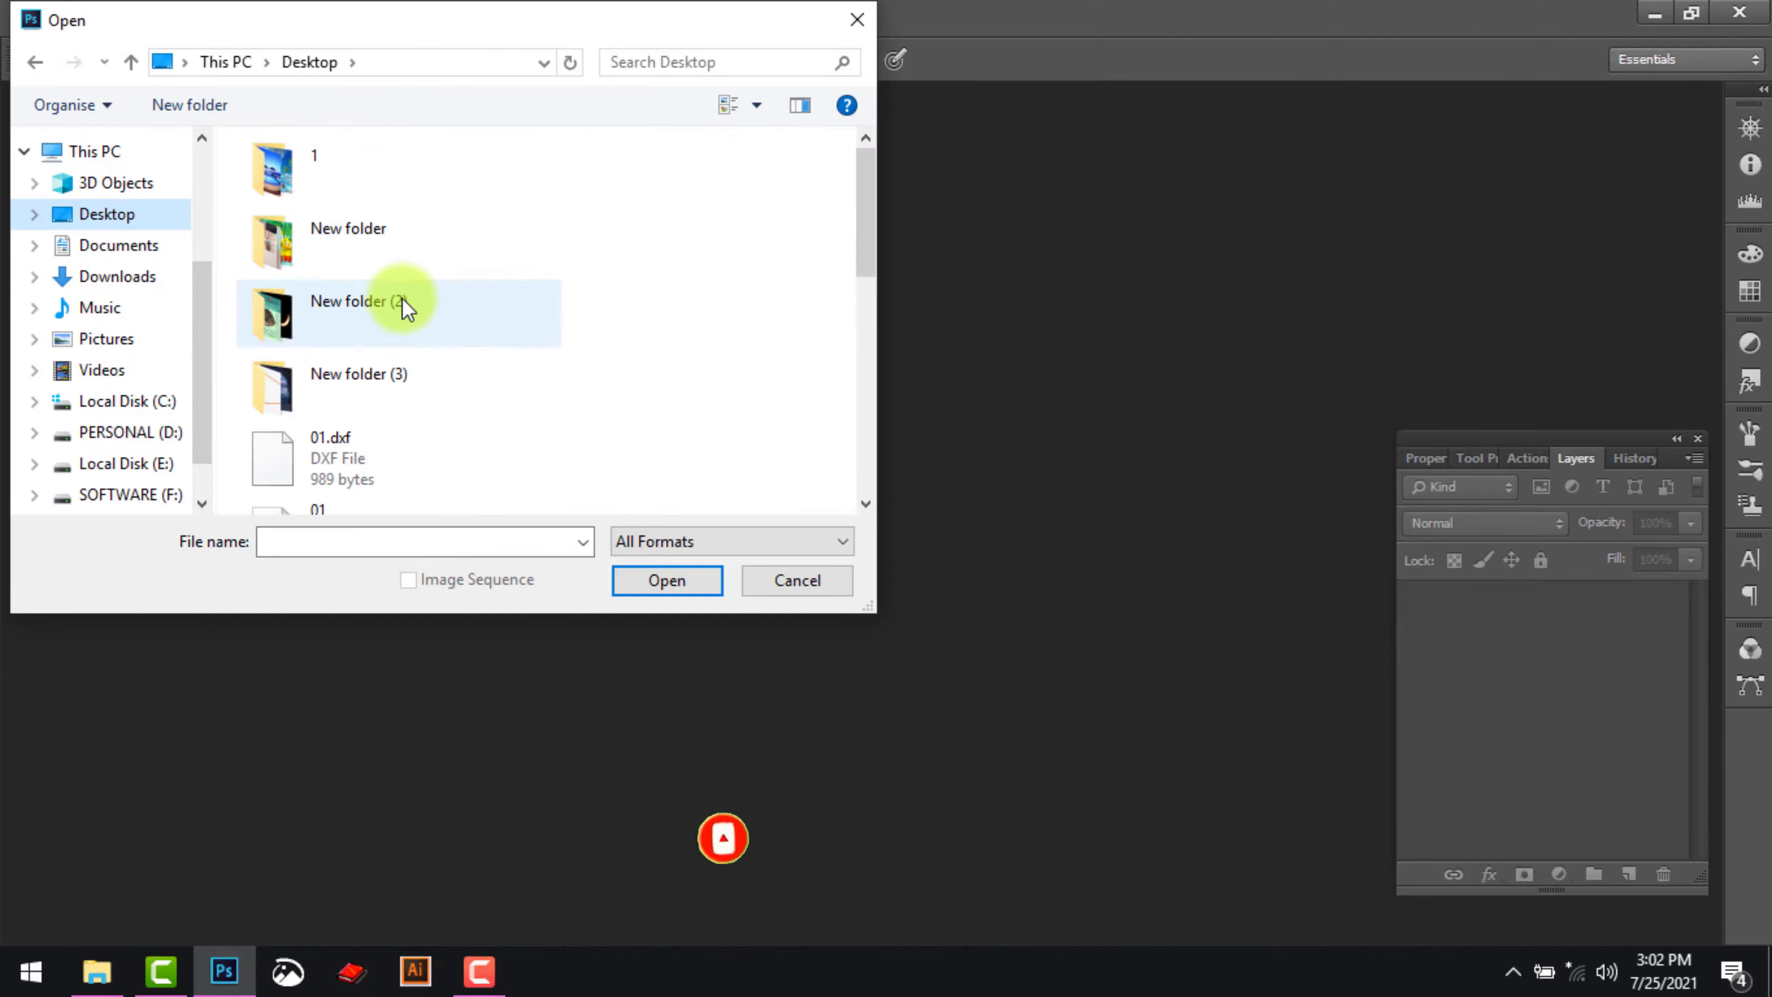
pyautogui.doubleClick(435, 379)
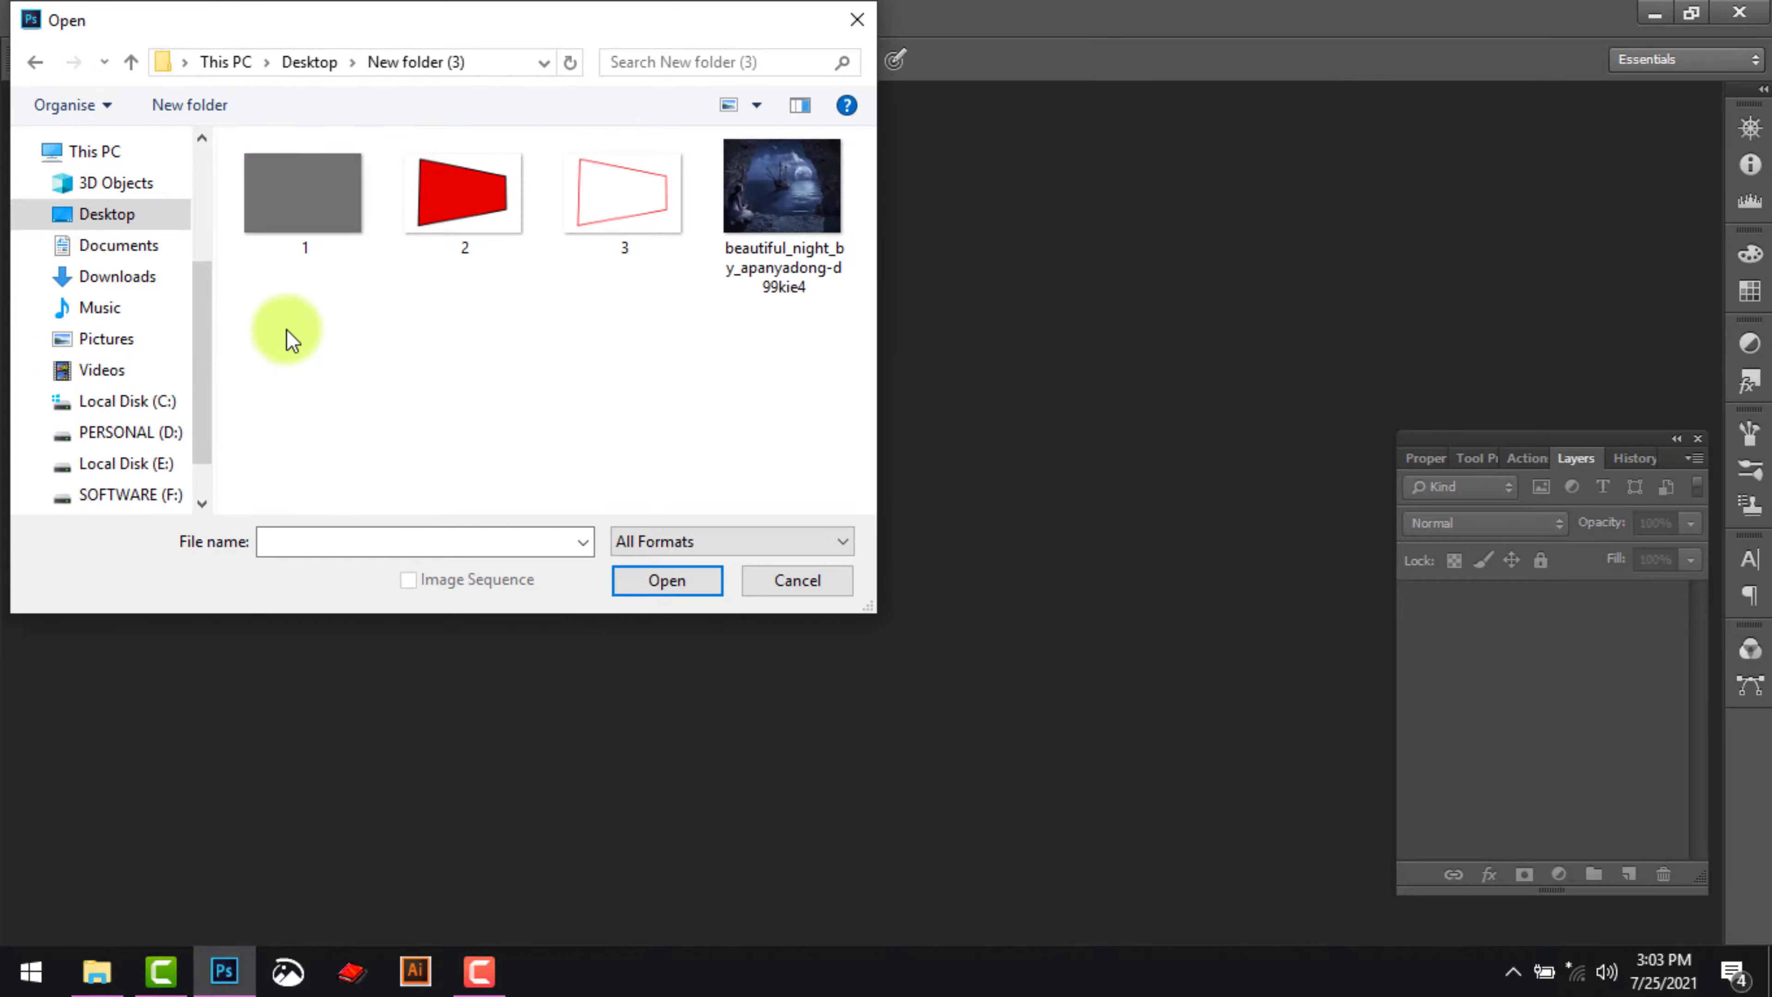
pyautogui.moveTo(316, 312); pyautogui.dragTo(815, 186)
pyautogui.click(666, 580)
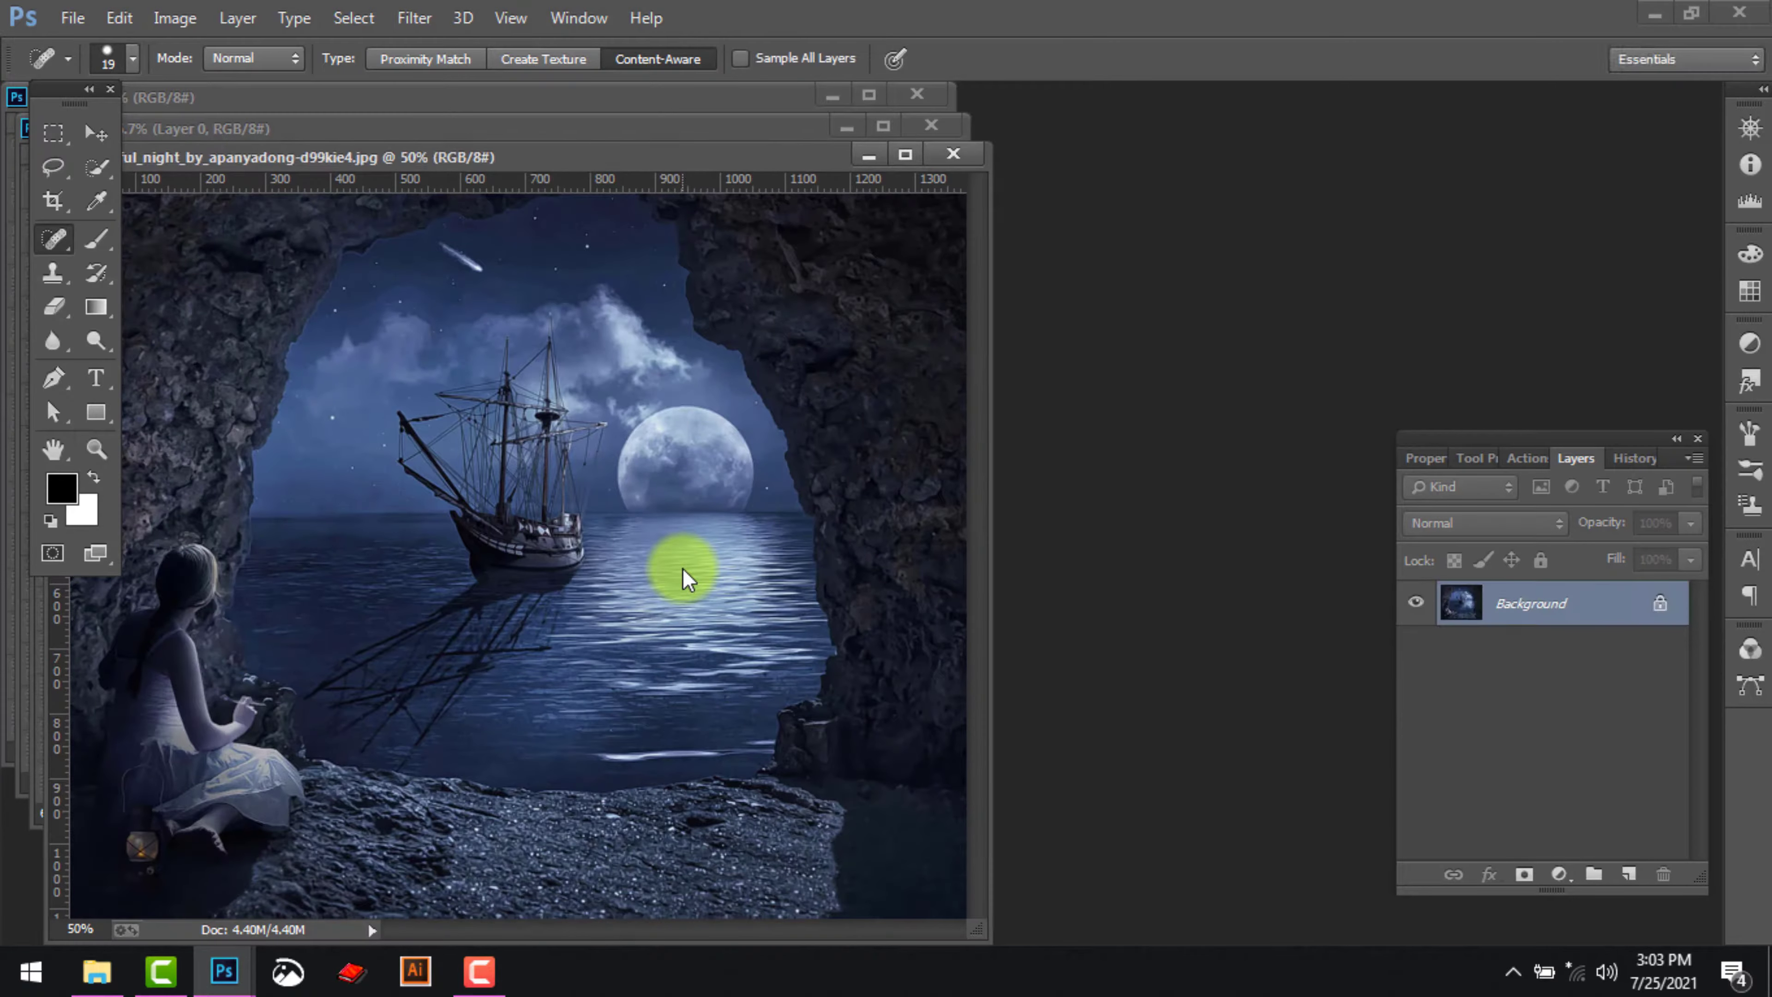
# Dock the floating image windows as tabs in the main document area and check each image
pyautogui.moveTo(623, 164); pyautogui.dragTo(1154, 257)
pyautogui.moveTo(429, 164); pyautogui.dragTo(483, 208)
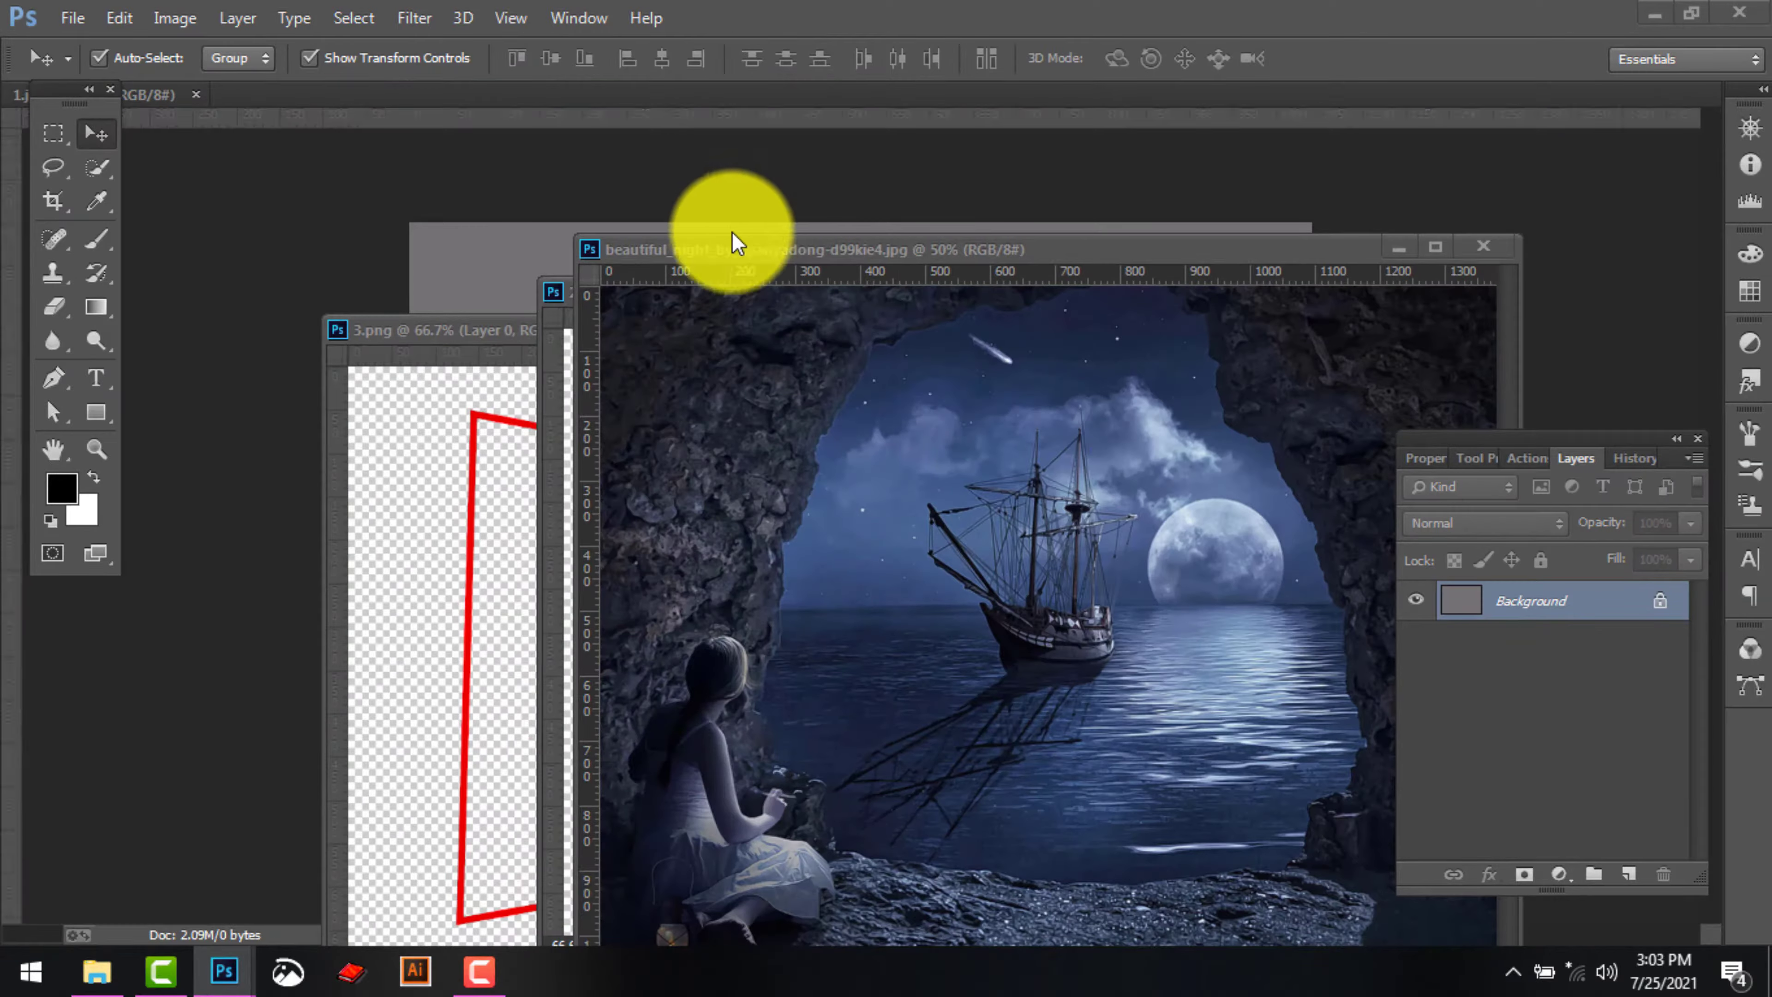
pyautogui.moveTo(726, 245); pyautogui.dragTo(785, 97)
pyautogui.moveTo(661, 288); pyautogui.dragTo(663, 112)
pyautogui.moveTo(713, 321); pyautogui.dragTo(1021, 99)
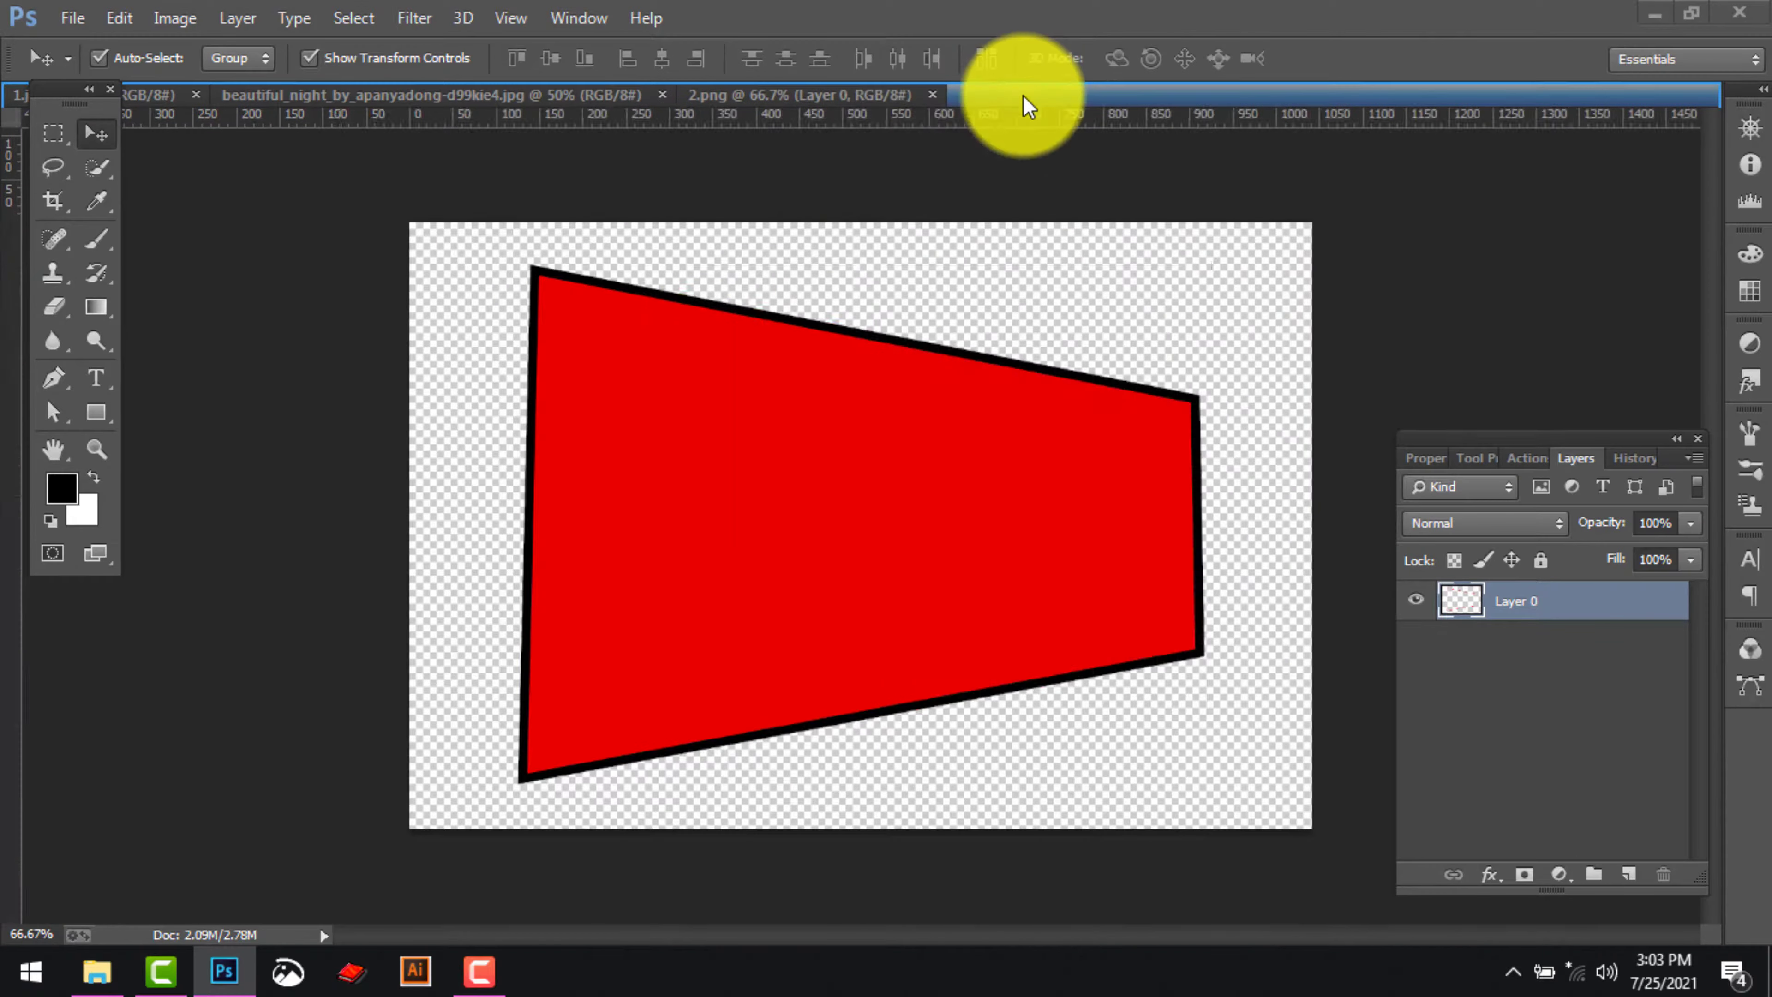
pyautogui.click(155, 97)
pyautogui.click(284, 98)
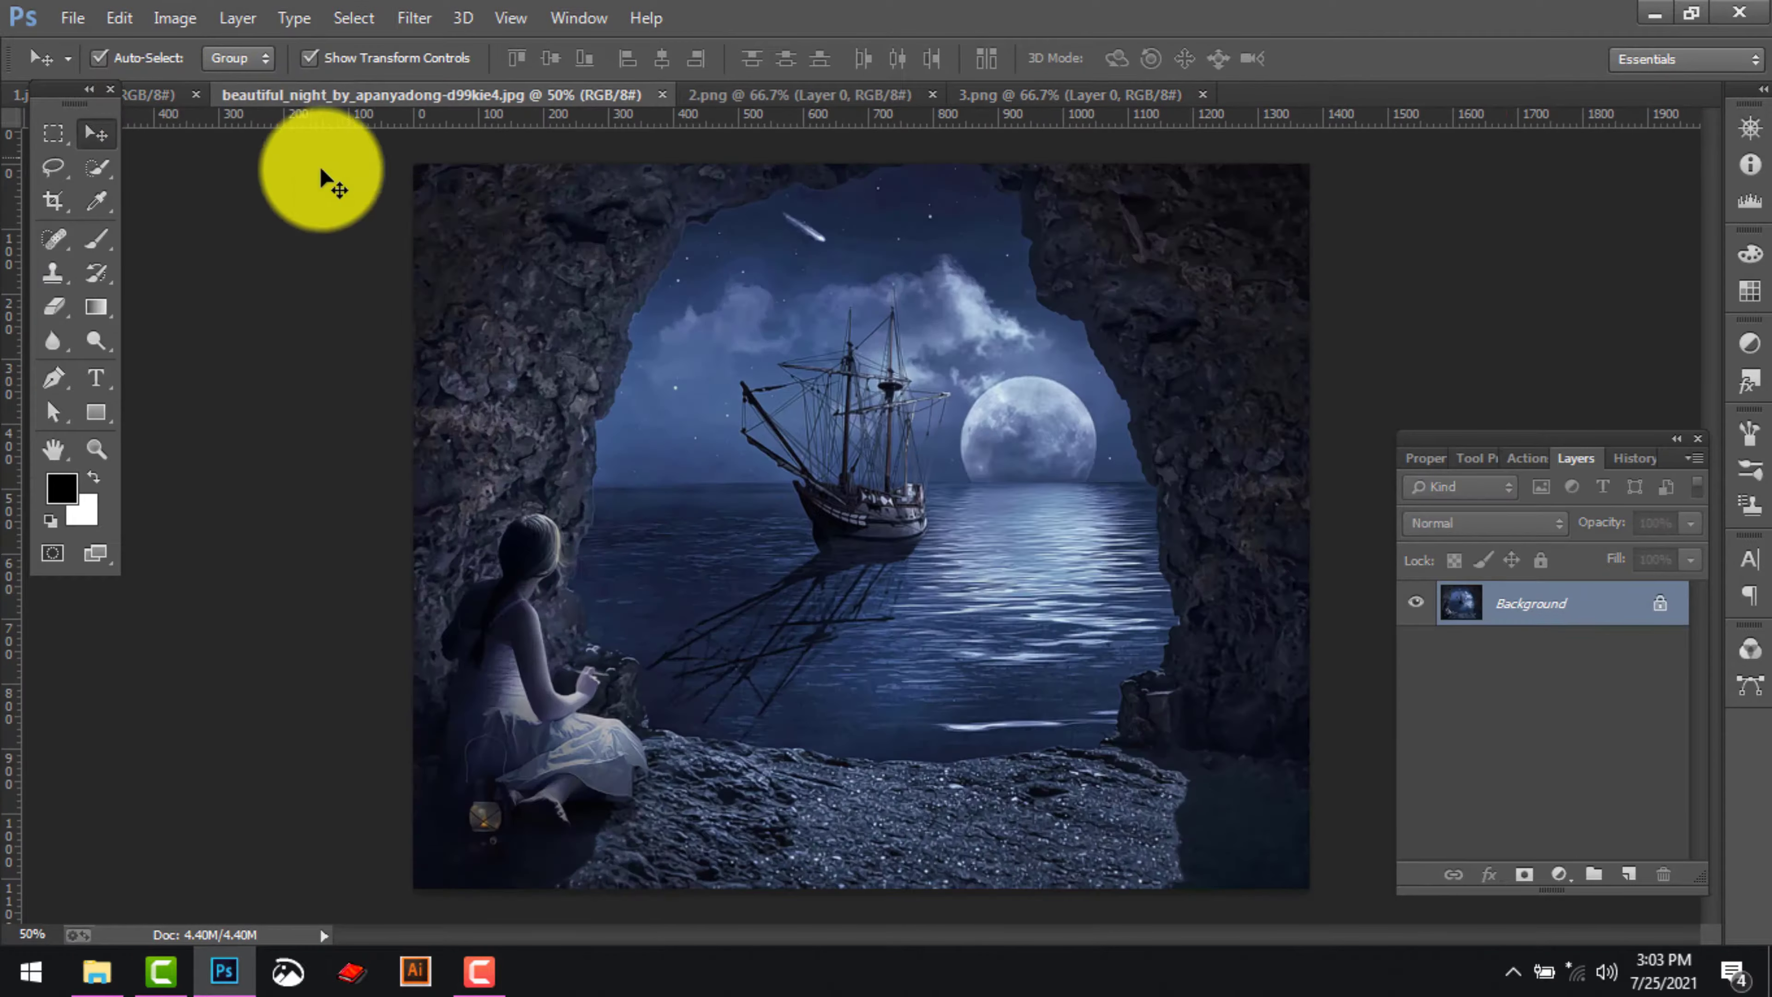
pyautogui.click(706, 104)
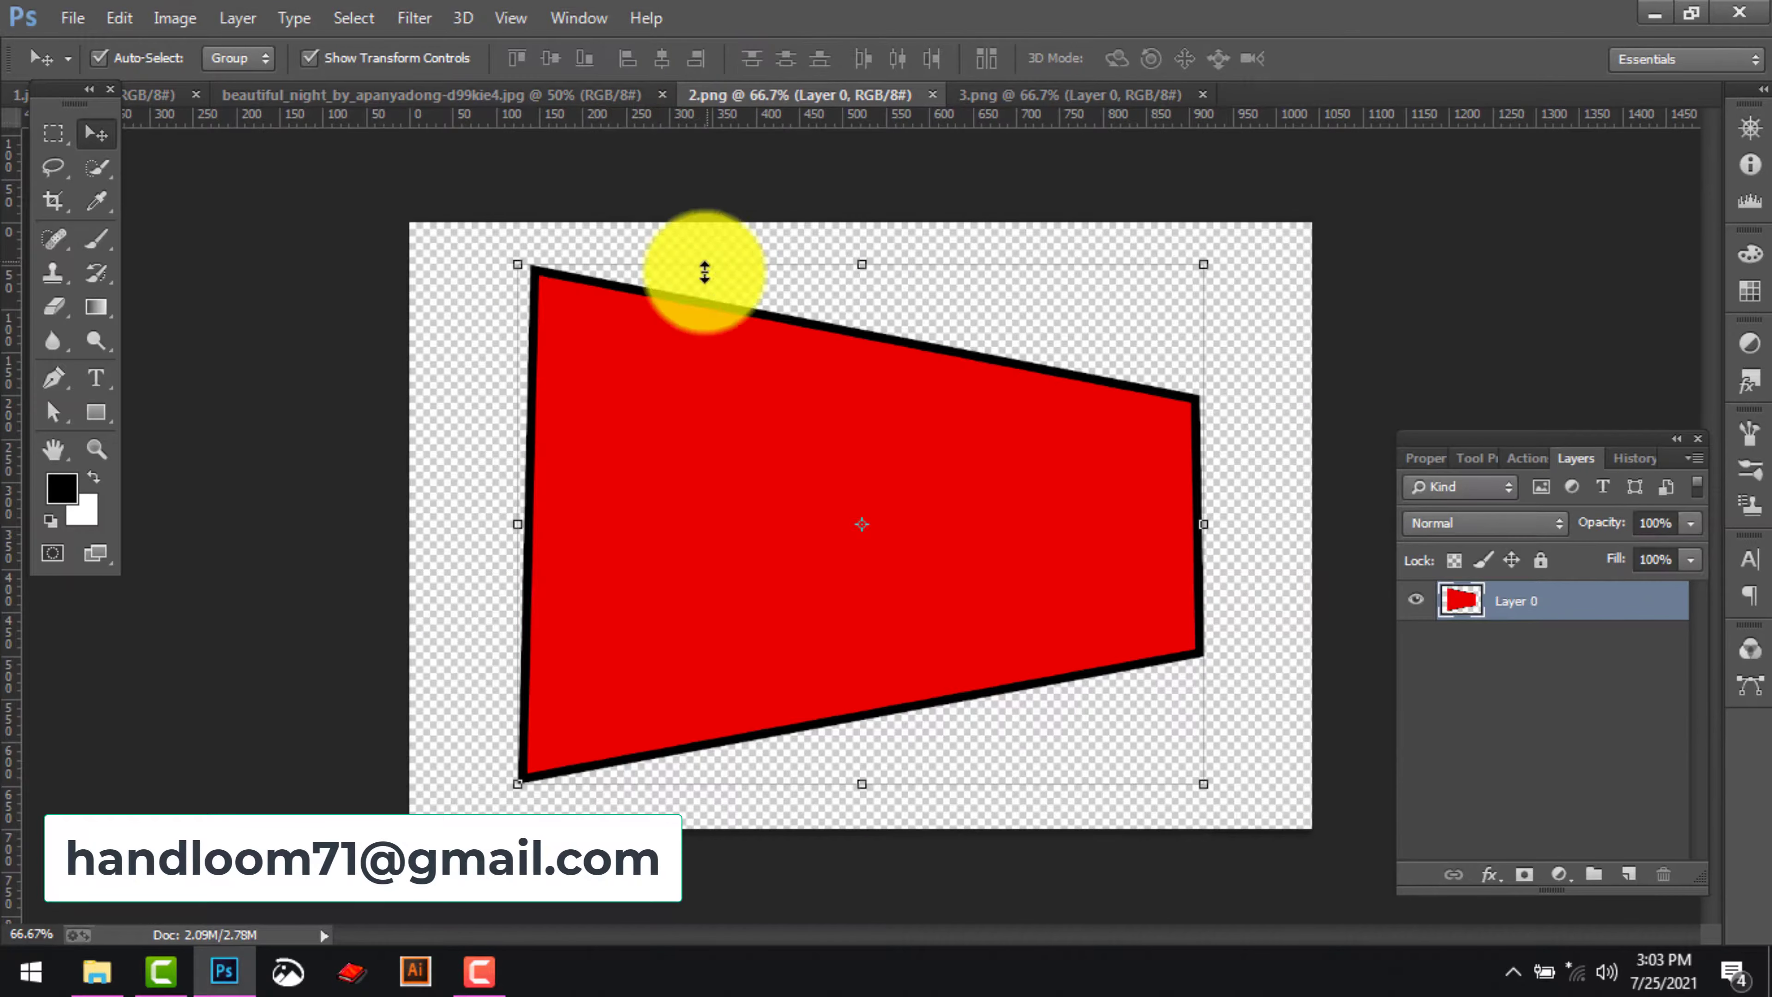
# Copy the red trapezoid from 2.png into the plain grey document as a new layer
pyautogui.moveTo(597, 377); pyautogui.dragTo(630, 411)
pyautogui.moveTo(721, 592); pyautogui.dragTo(691, 562)
pyautogui.click(439, 99)
# Close 2.png and 3.png, and return to the grey document containing the red shape
pyautogui.click(845, 98)
pyautogui.hotkey('ctrl', 'w')
pyautogui.click(885, 102)
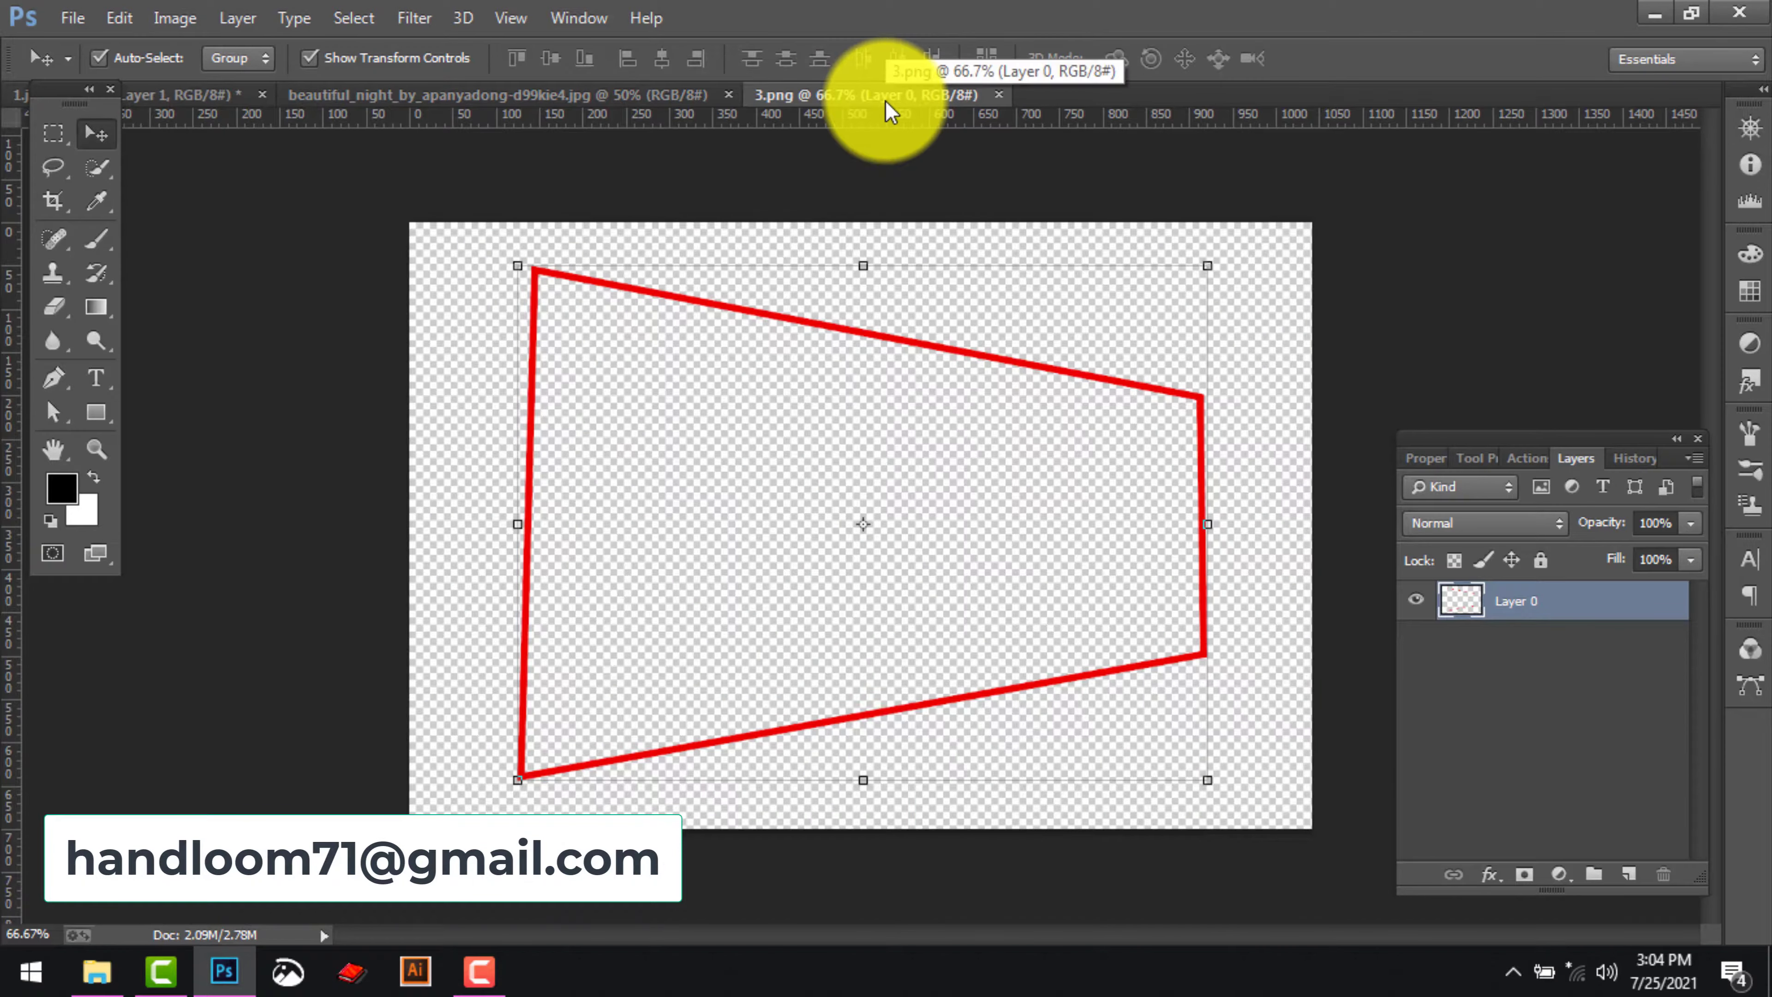
pyautogui.hotkey('ctrl', 'w')
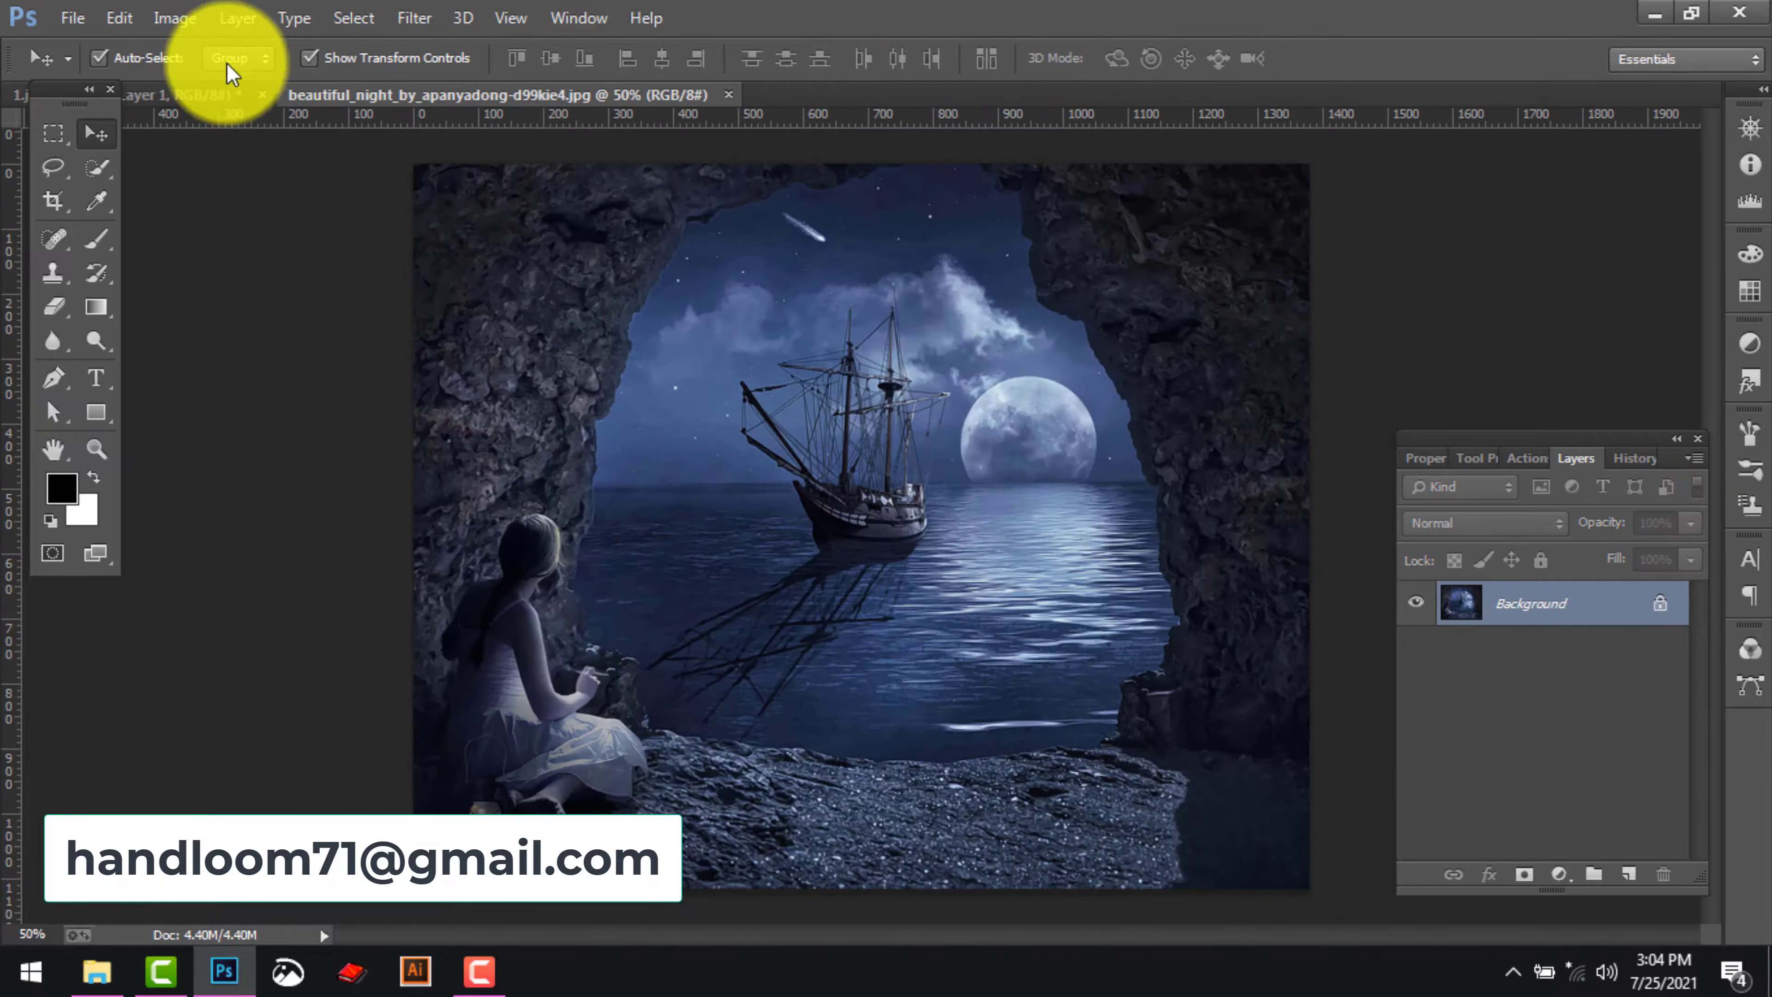
pyautogui.click(197, 91)
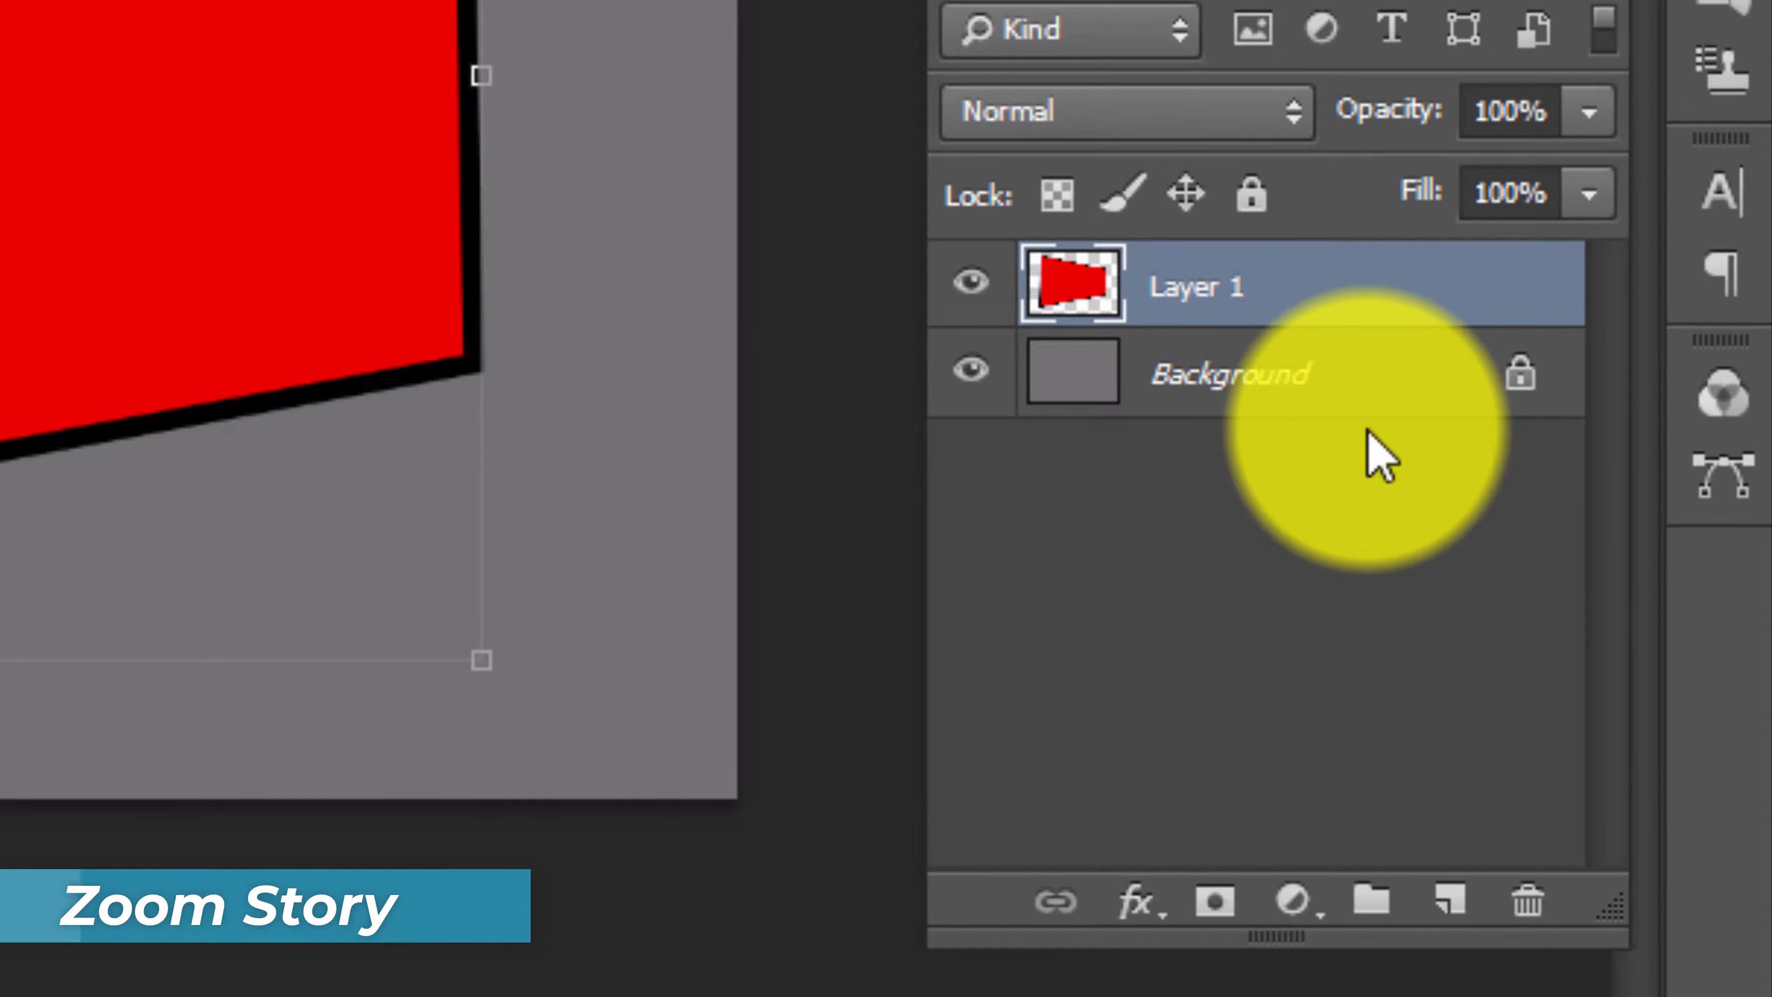
# Add a drop shadow to the red shape's layer, cast sideways at a 4° angle and 61 px distance
pyautogui.click(1137, 902)
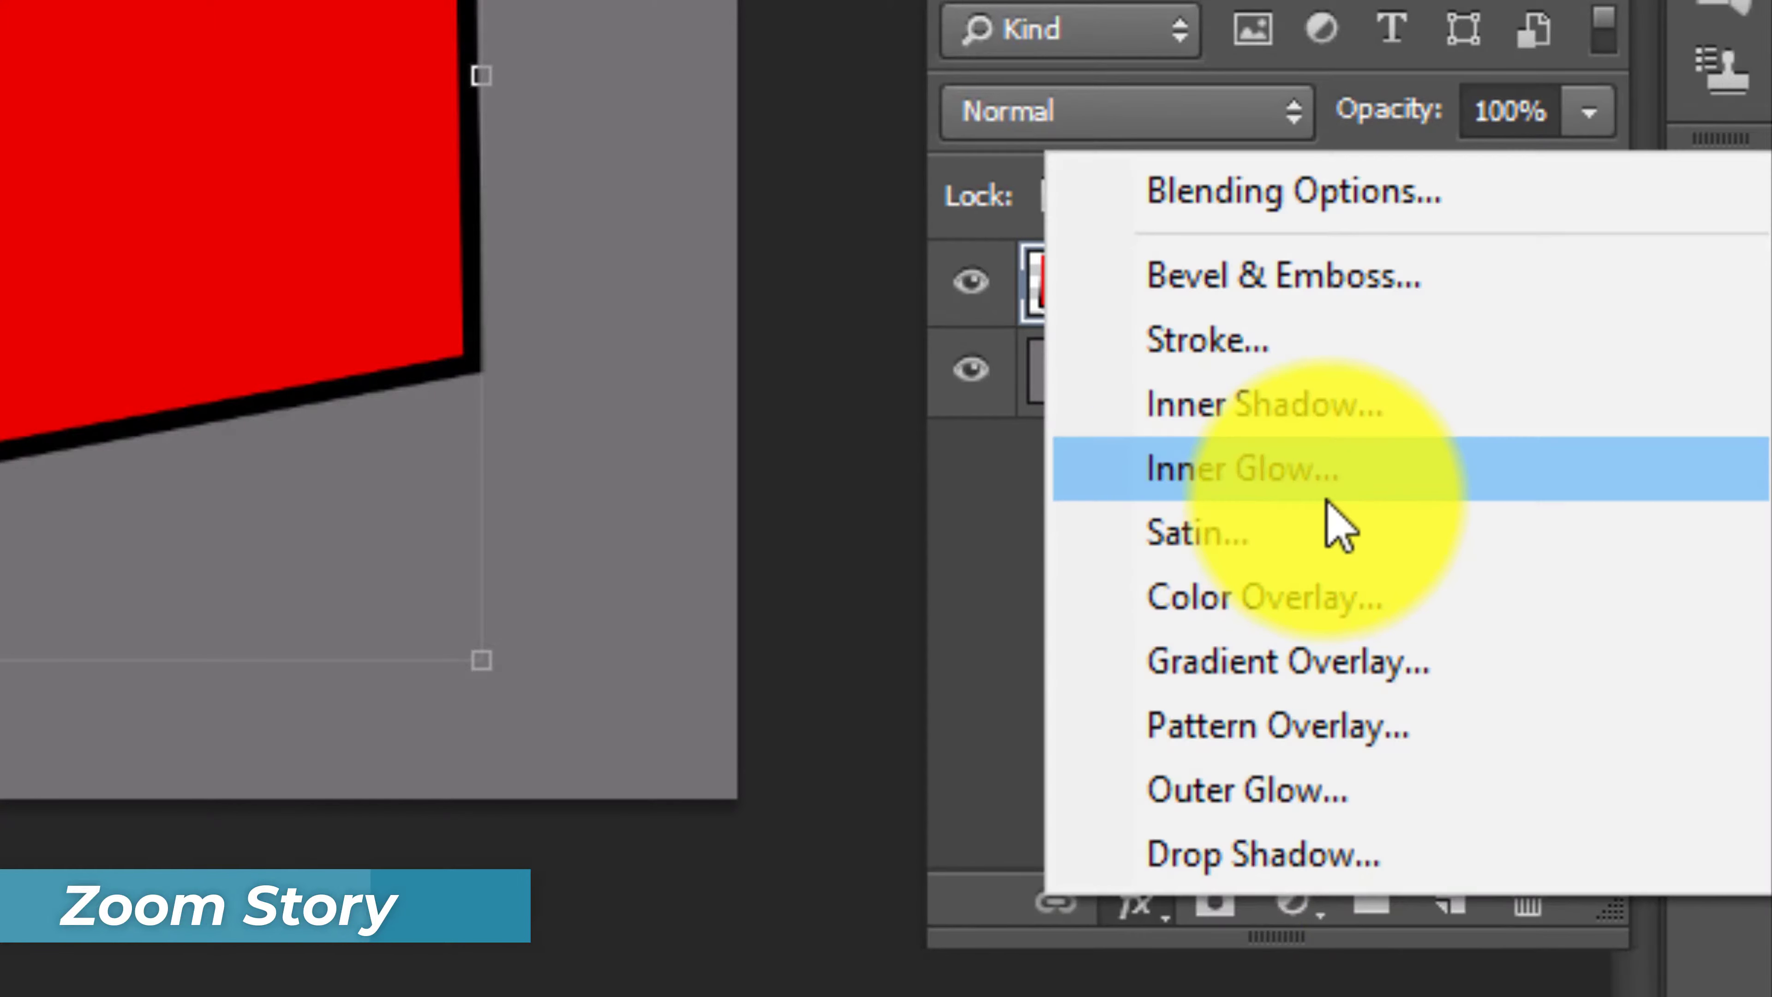
pyautogui.click(1364, 852)
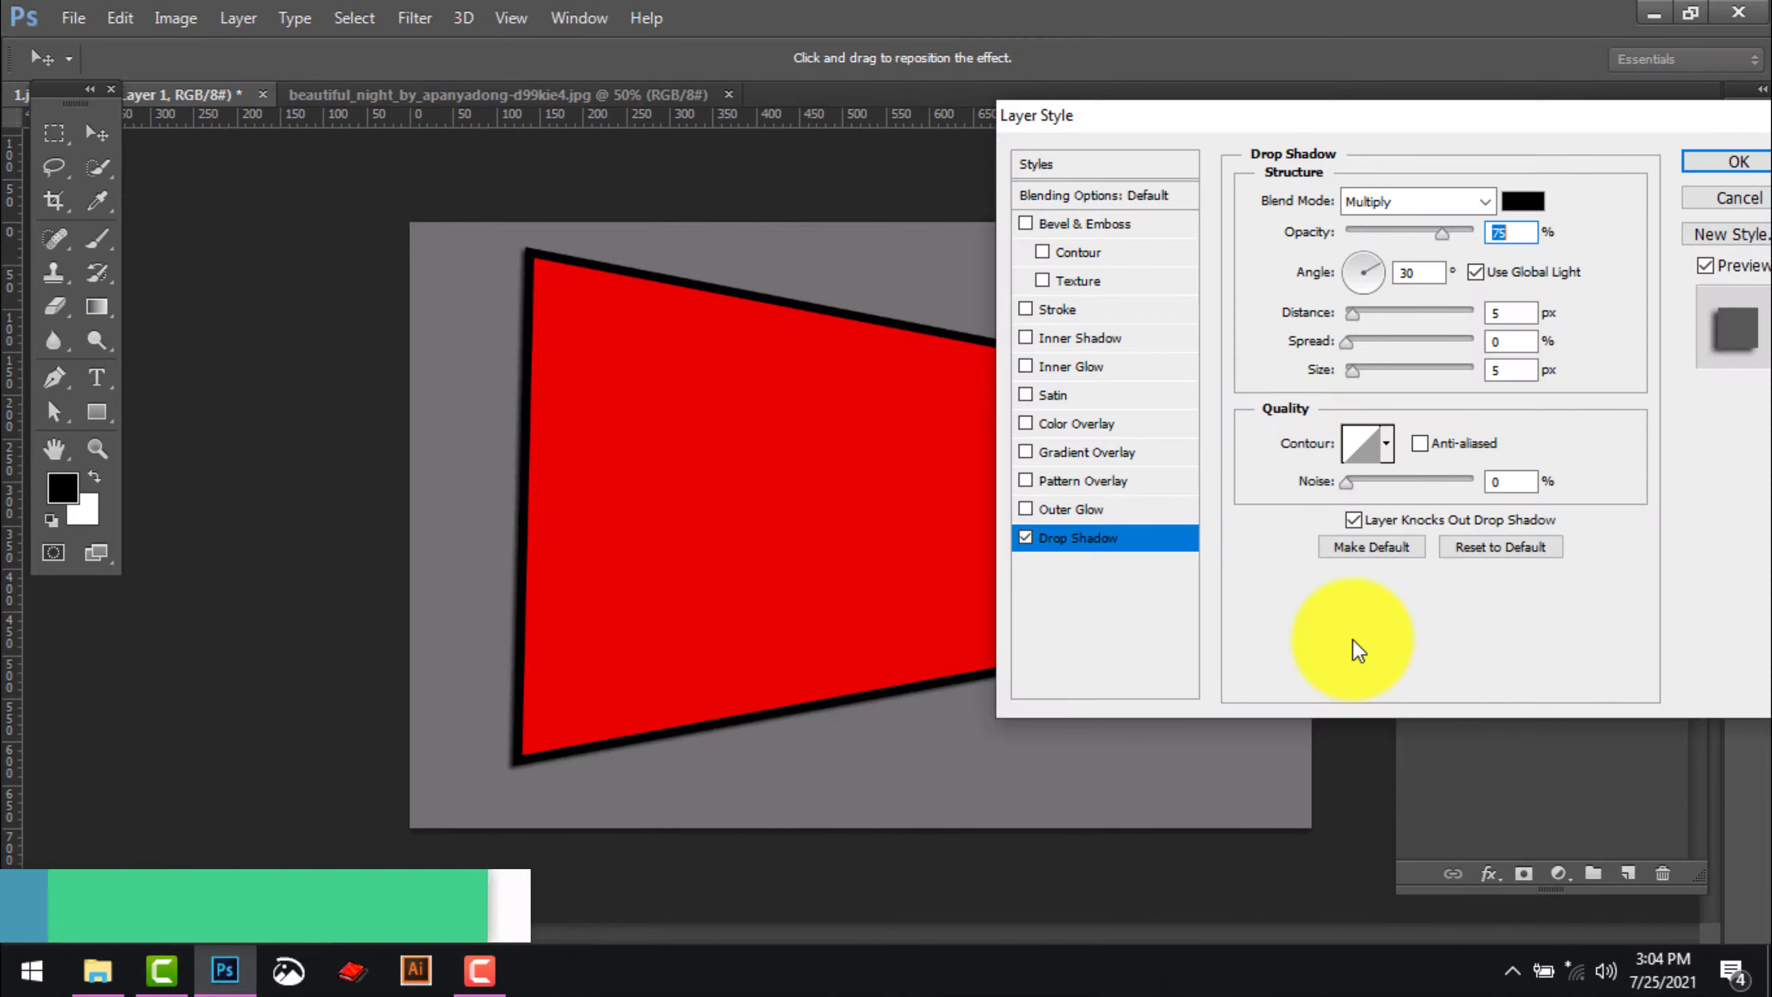
pyautogui.moveTo(515, 543); pyautogui.dragTo(467, 543)
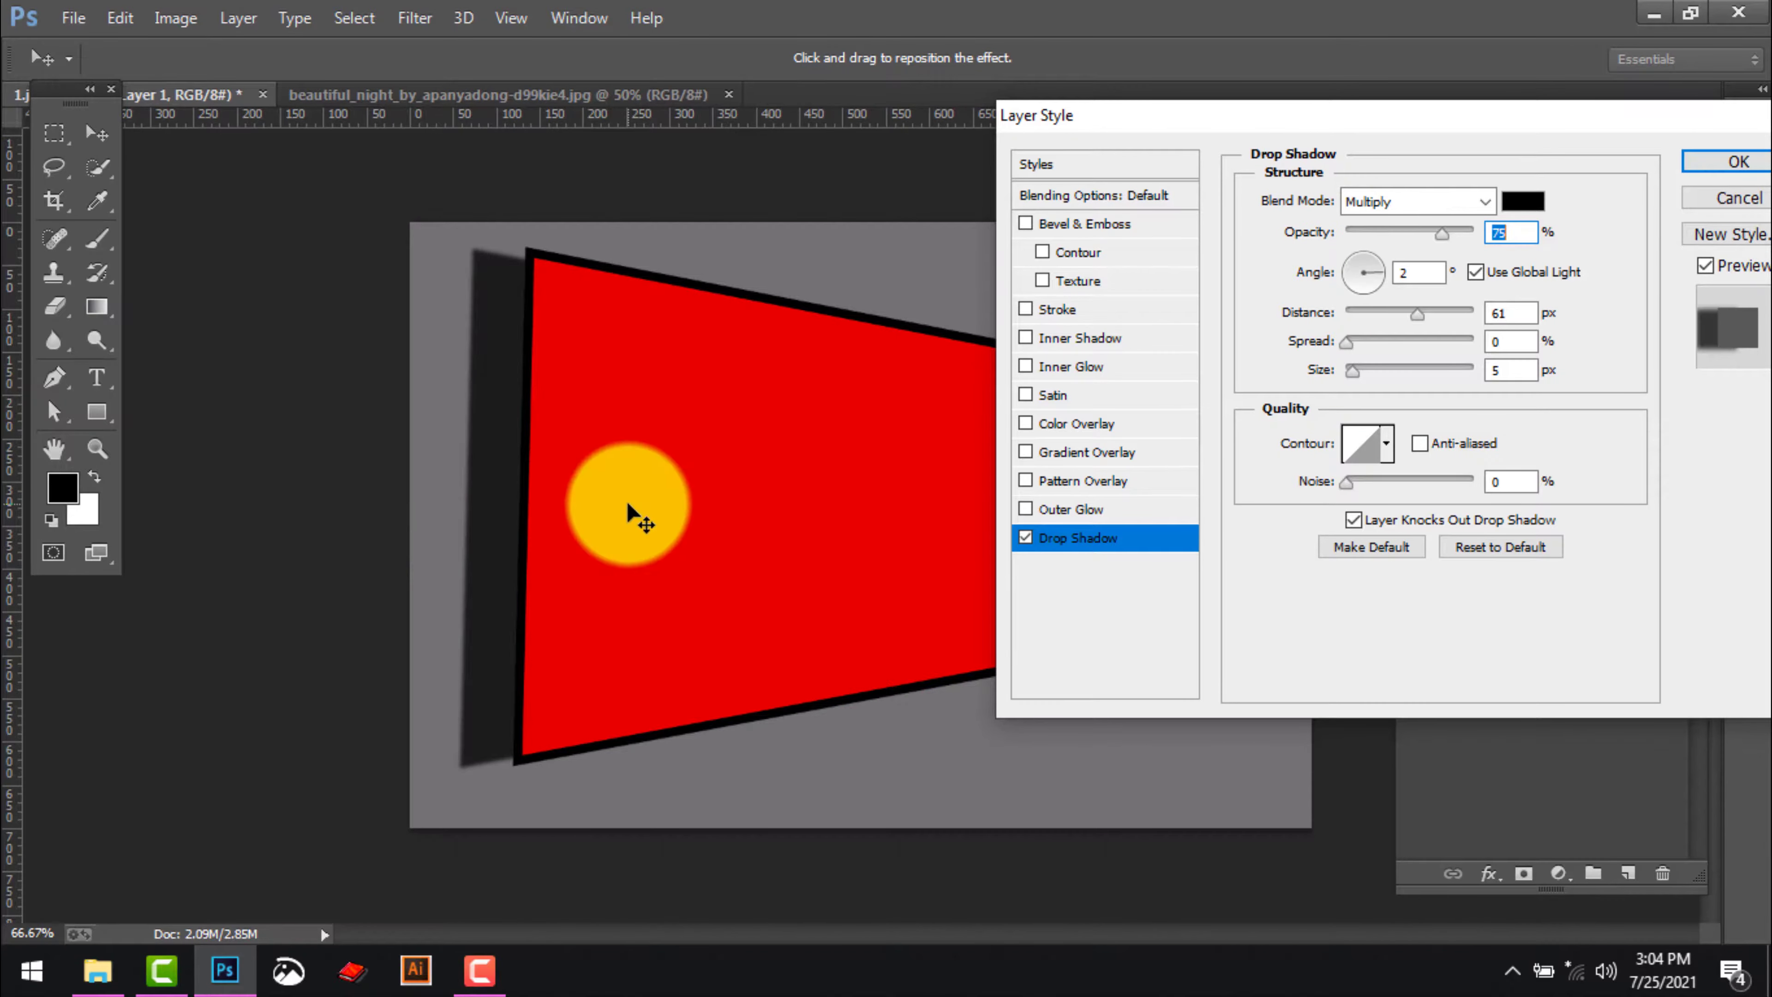
pyautogui.moveTo(1229, 117); pyautogui.dragTo(1290, 177)
pyautogui.moveTo(468, 637)
pyautogui.mouseDown()
pyautogui.moveTo(477, 670)
pyautogui.moveTo(475, 654)
pyautogui.mouseUp()
# Set the drop shadow's size to 17 px, apply the style and collapse the layer's effects list
pyautogui.moveTo(1568, 430); pyautogui.dragTo(1520, 443)
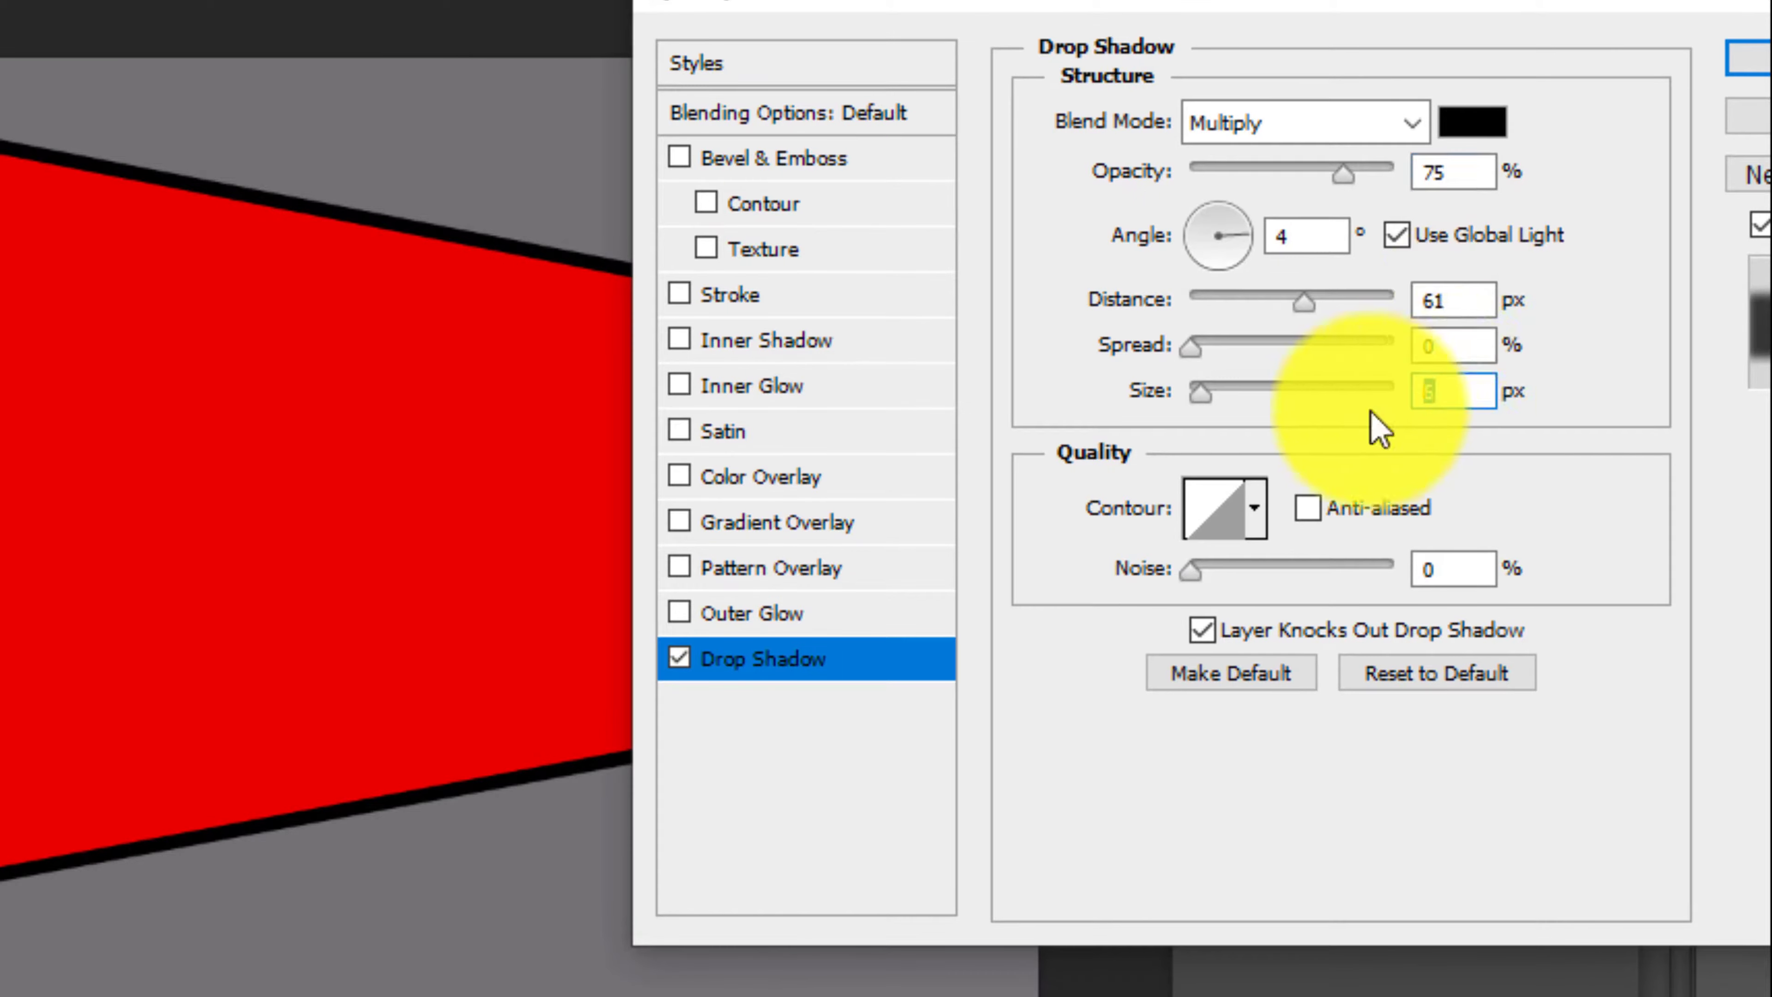
pyautogui.scroll(5, 1562, 429)
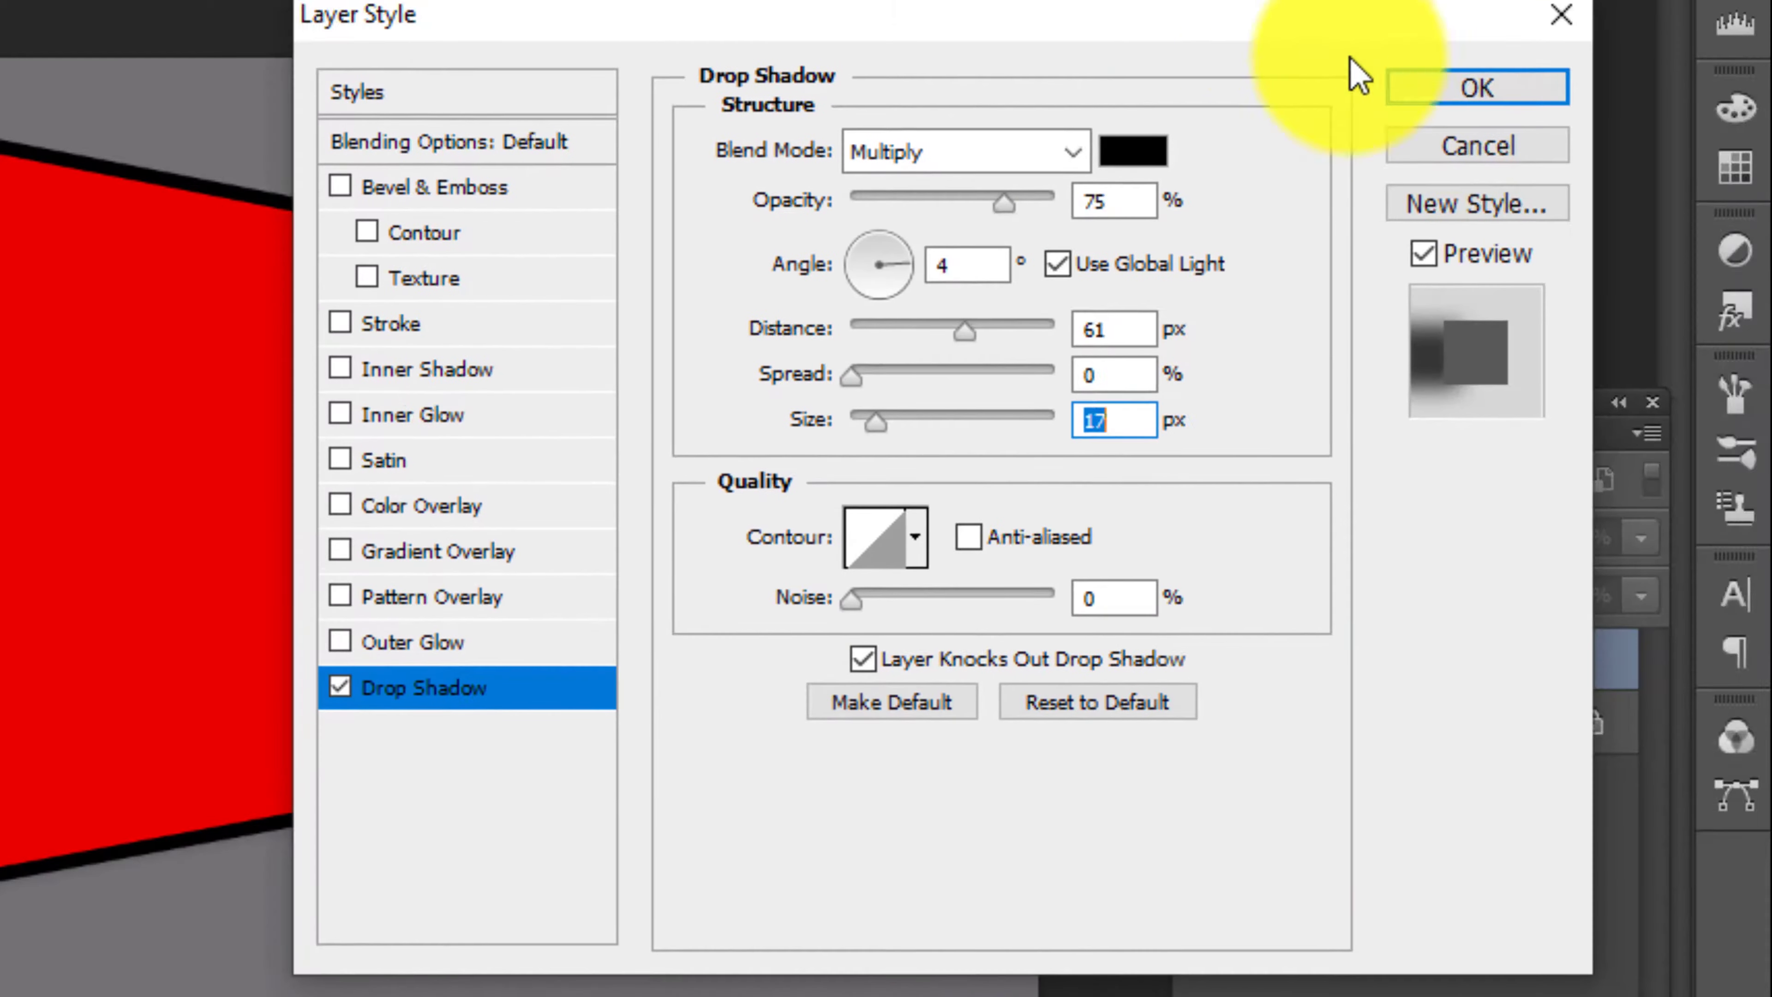
pyautogui.click(1747, 57)
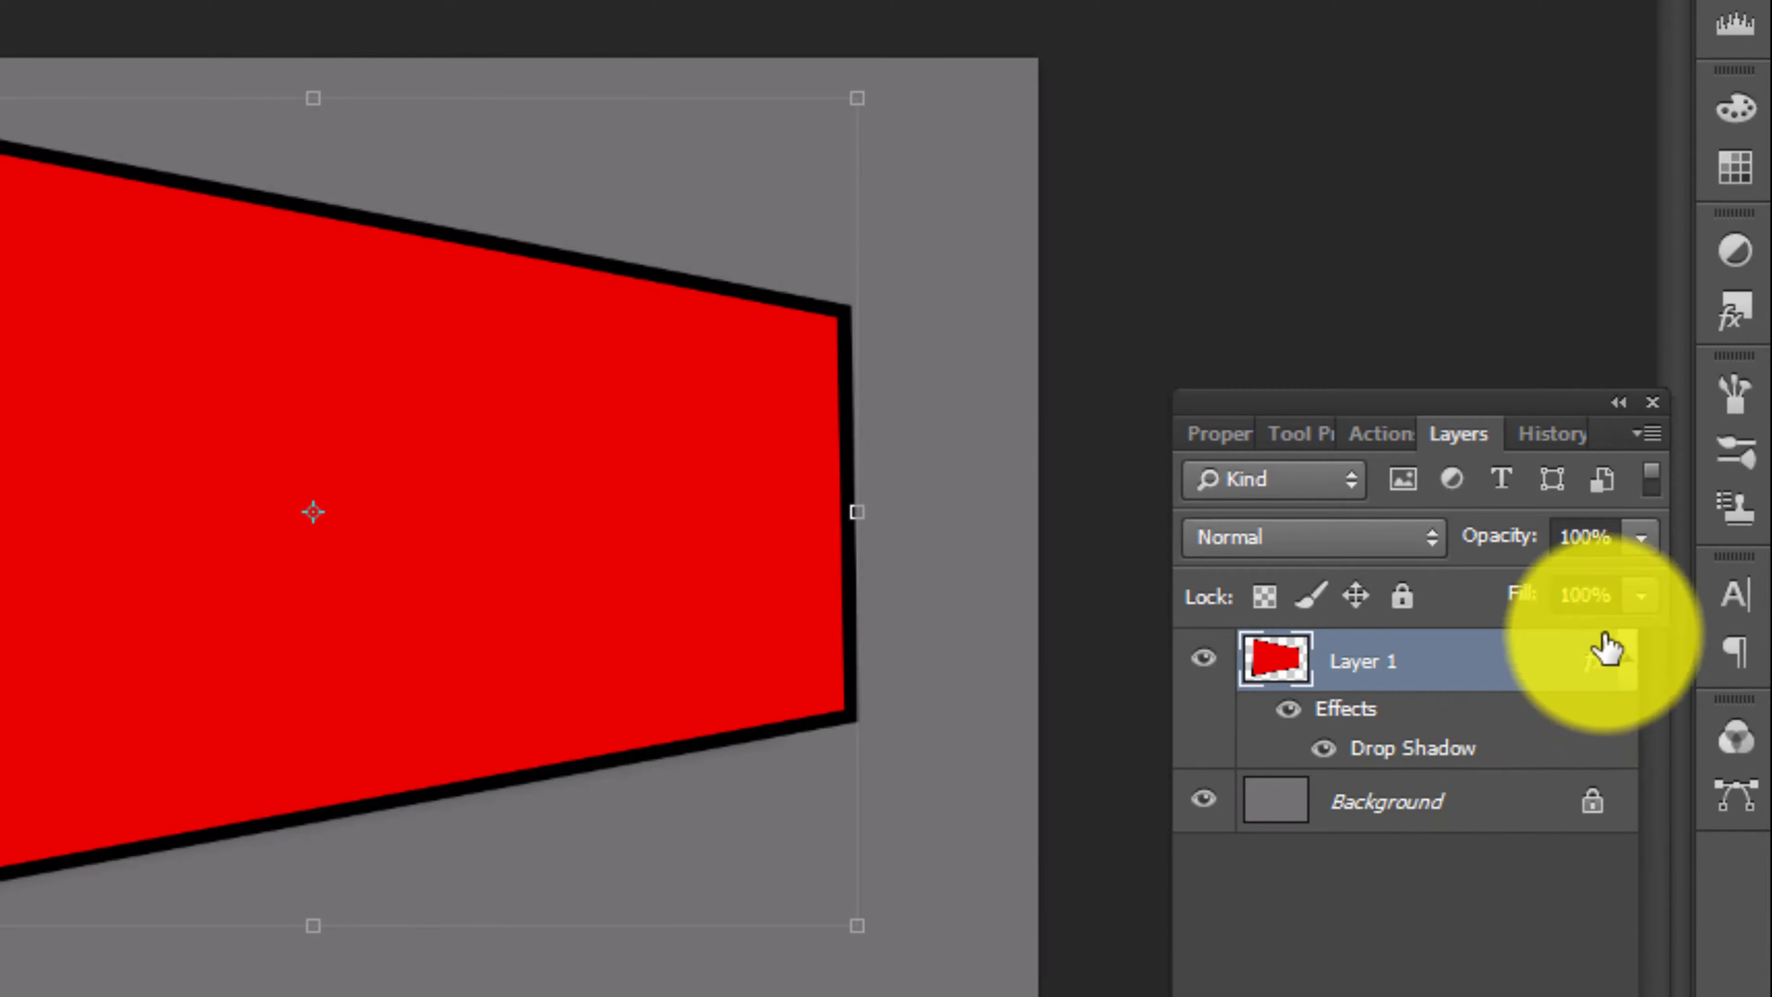
pyautogui.click(1628, 660)
# Copy the beautiful_night picture into the grey document as a new layer above the red shape
pyautogui.click(354, 101)
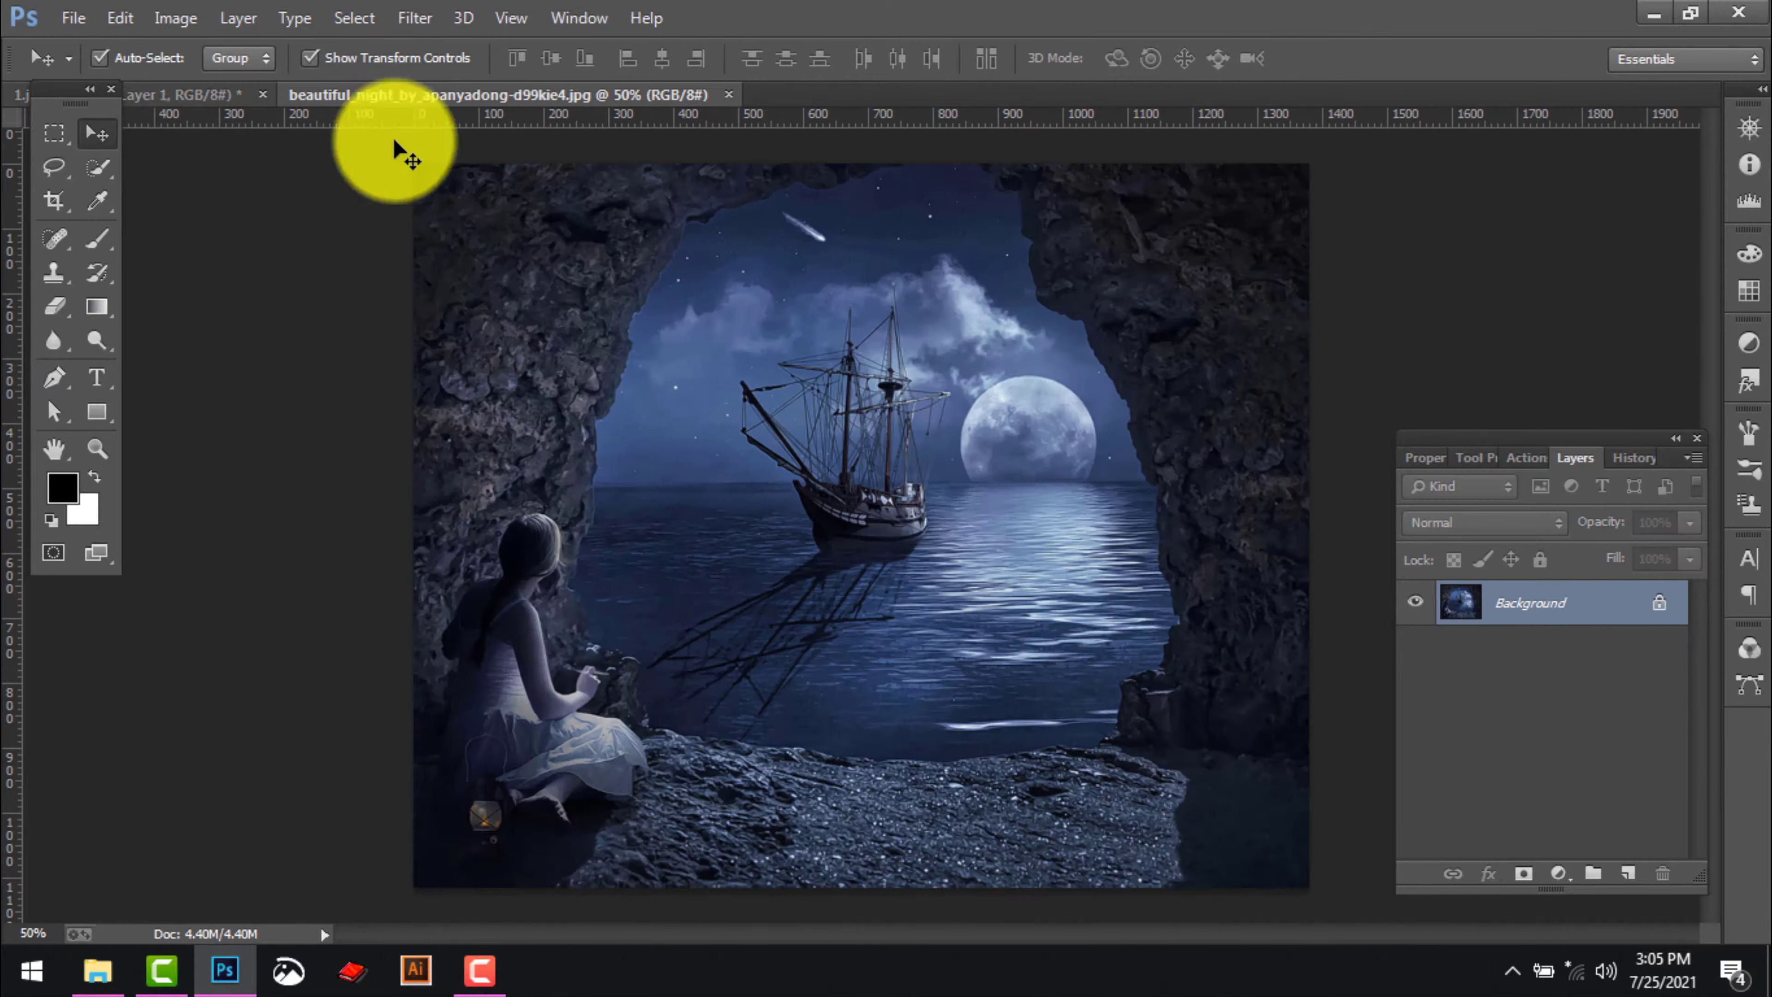
pyautogui.click(180, 98)
pyautogui.moveTo(178, 92); pyautogui.dragTo(743, 524)
pyautogui.moveTo(1128, 789); pyautogui.dragTo(953, 592)
# Scale the night picture down proportionally to about 64% and centre it over the red shape
pyautogui.scroll(-2, 951, 566)
pyautogui.scroll(-4, 952, 568)
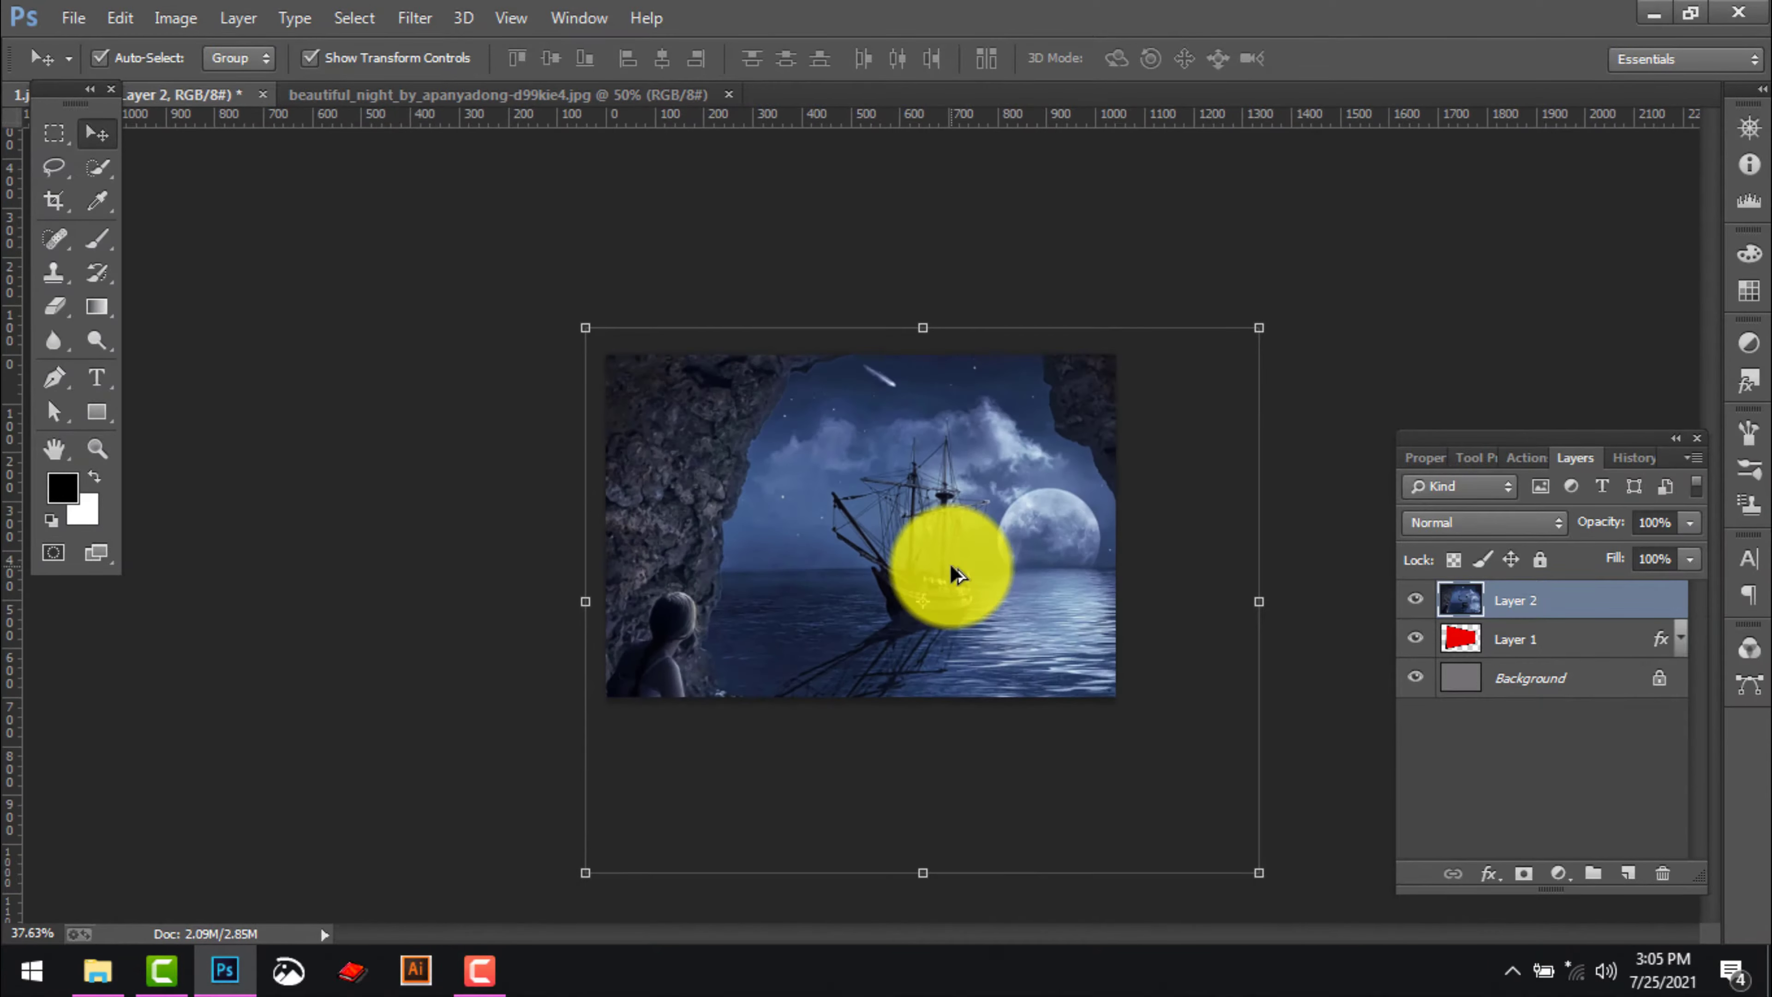
pyautogui.moveTo(1258, 875); pyautogui.dragTo(1153, 748)
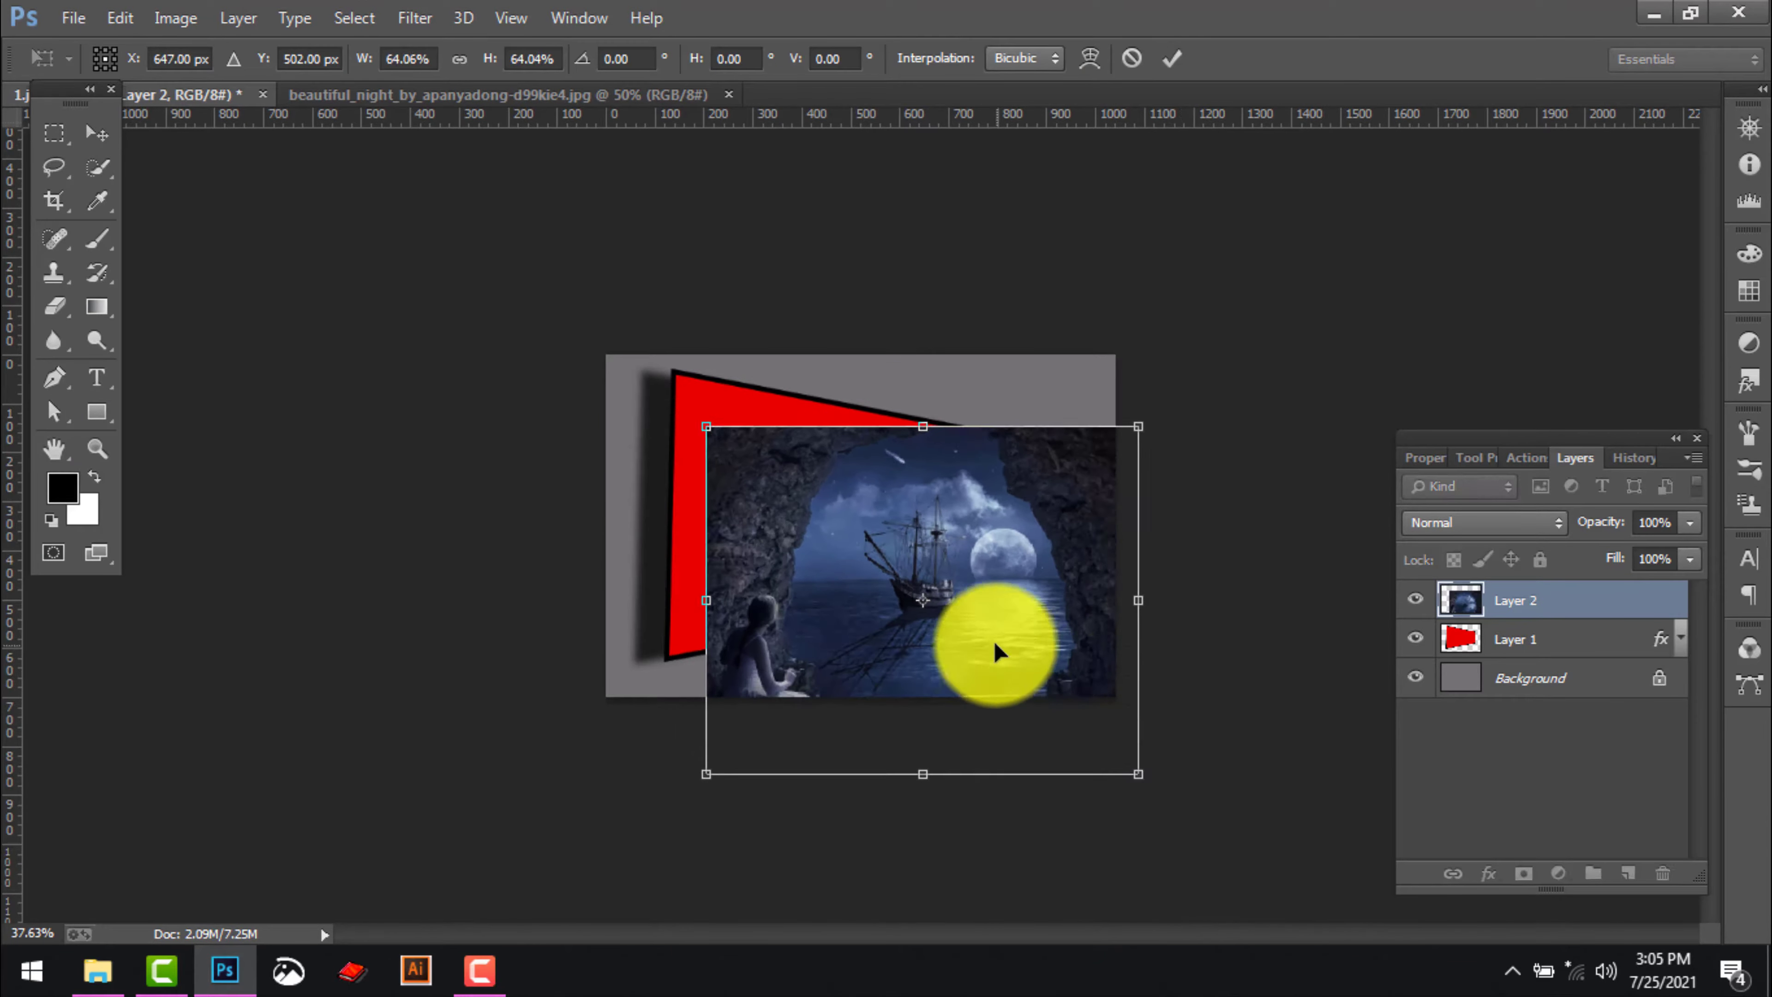
pyautogui.moveTo(994, 642); pyautogui.dragTo(934, 568)
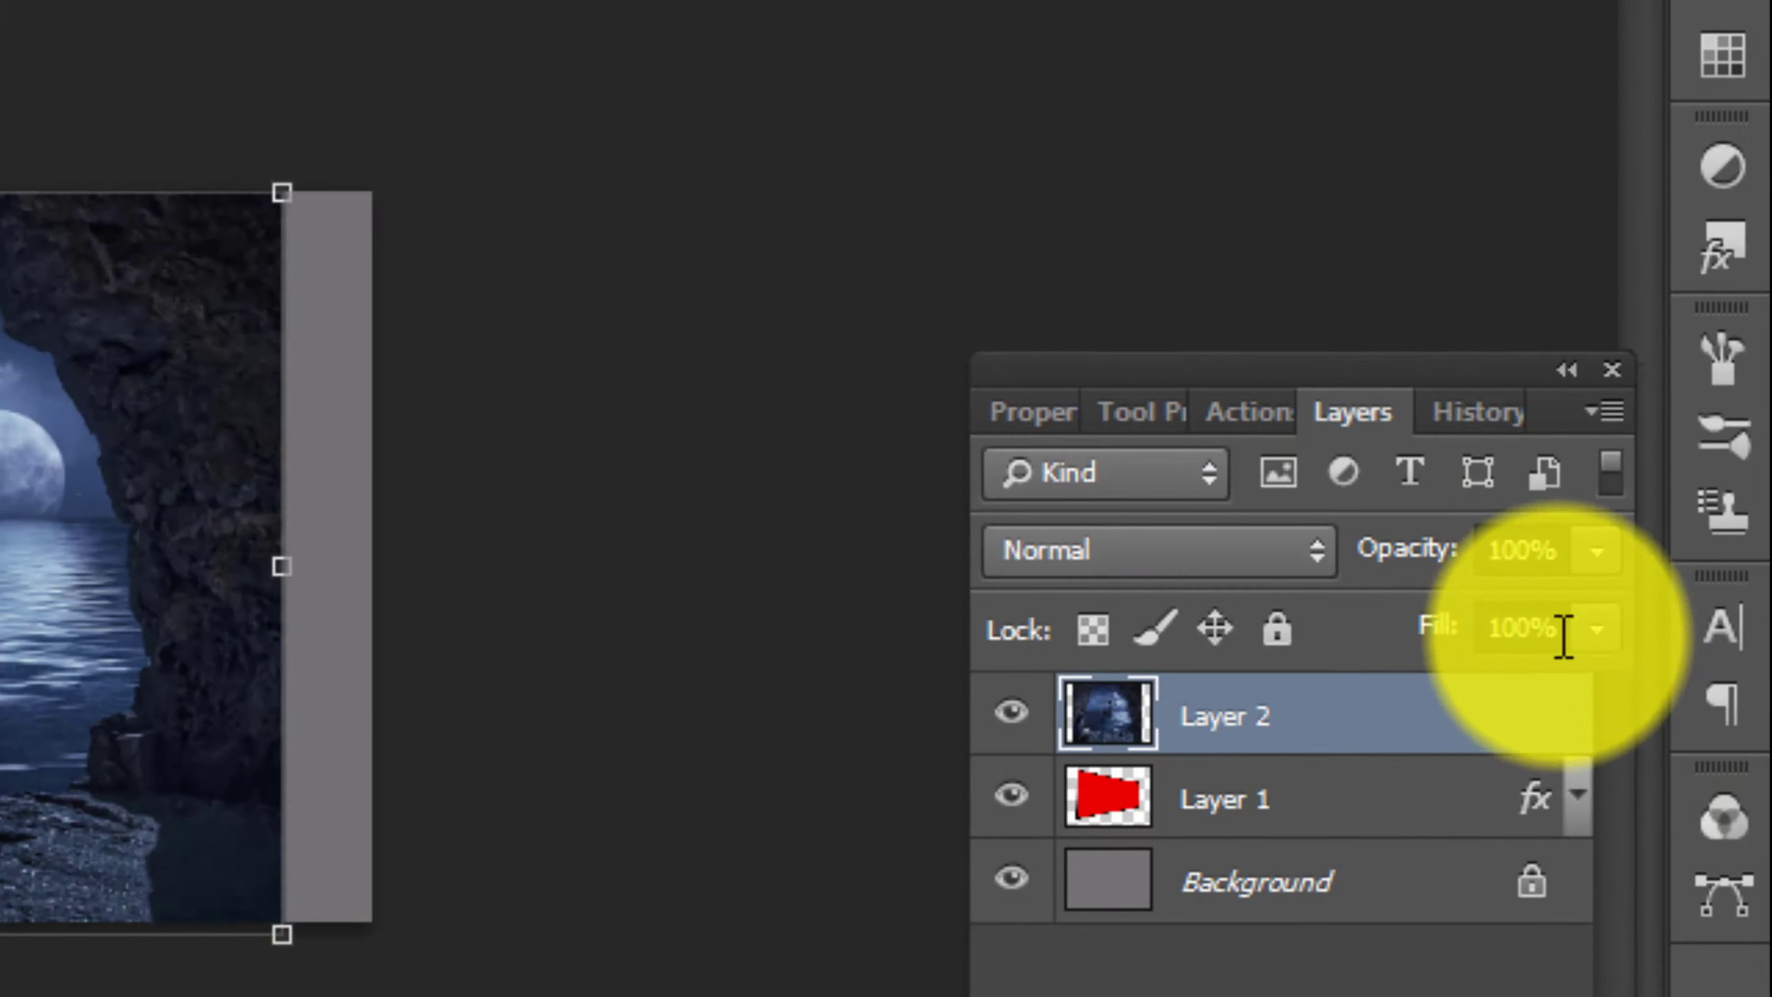
# Set the night picture's layer opacity to 50%, flip it horizontally and shift it slightly over the red shape
pyautogui.click(1676, 526)
pyautogui.click(1597, 557)
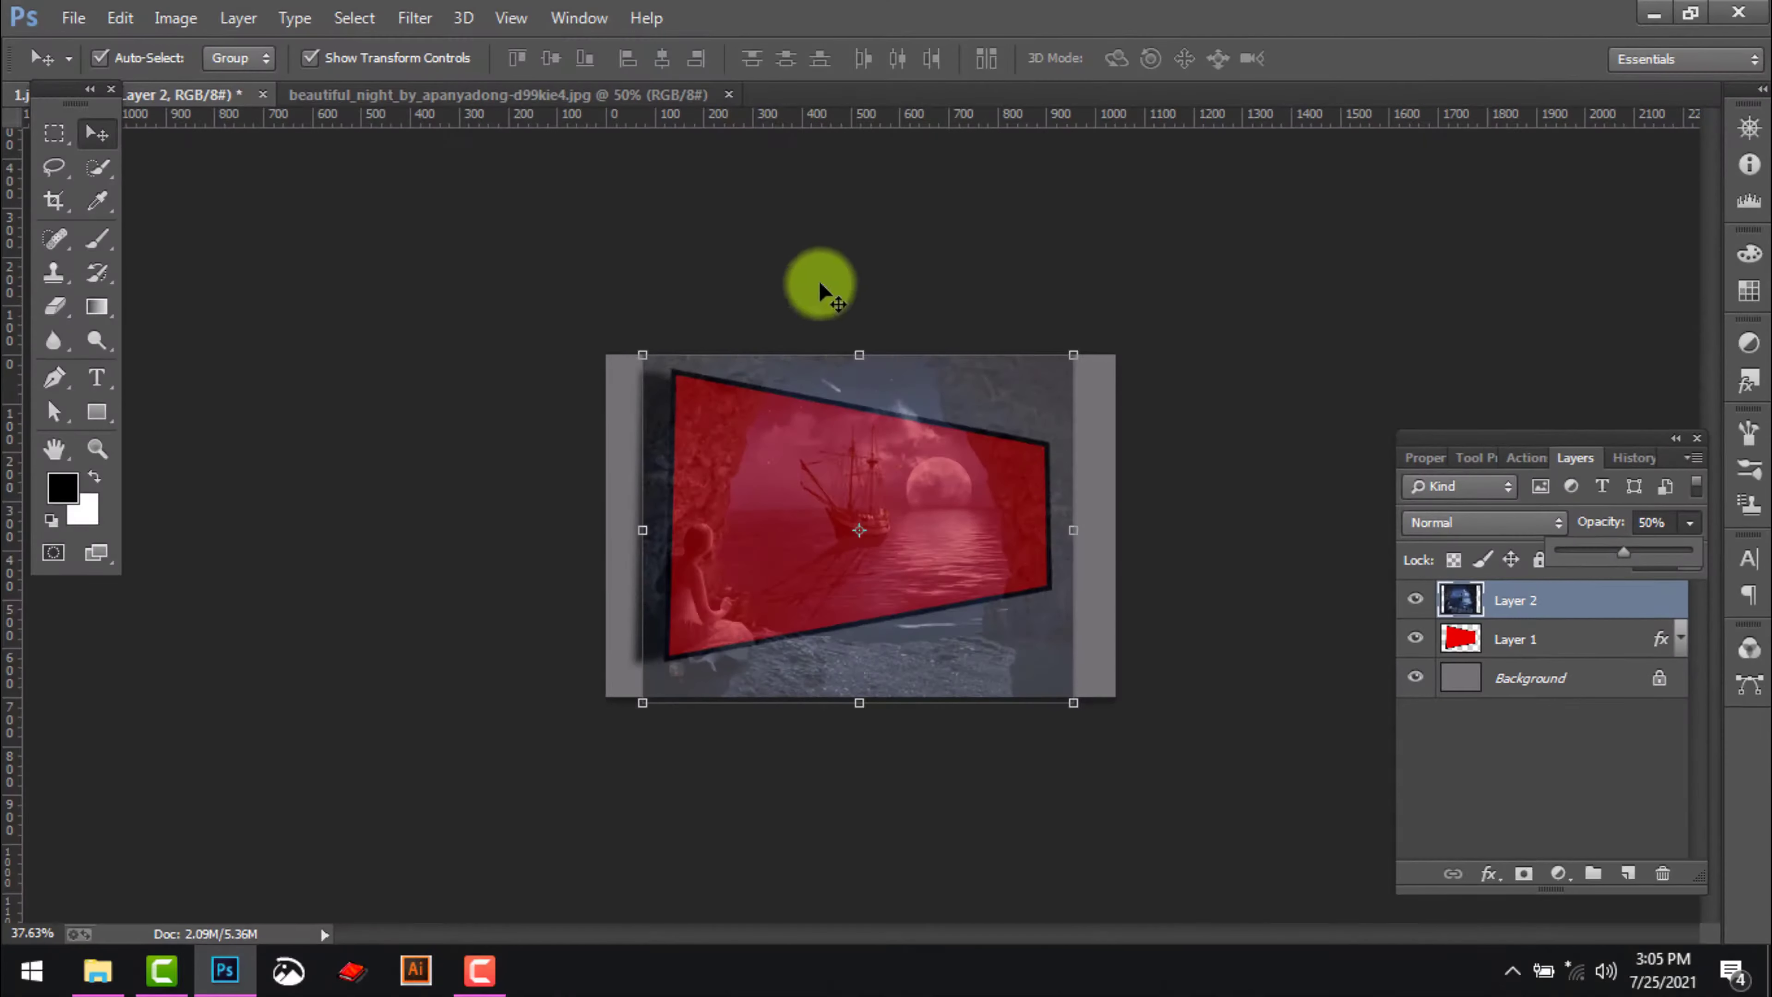
pyautogui.click(862, 352)
pyautogui.rightClick(922, 385)
pyautogui.click(1076, 771)
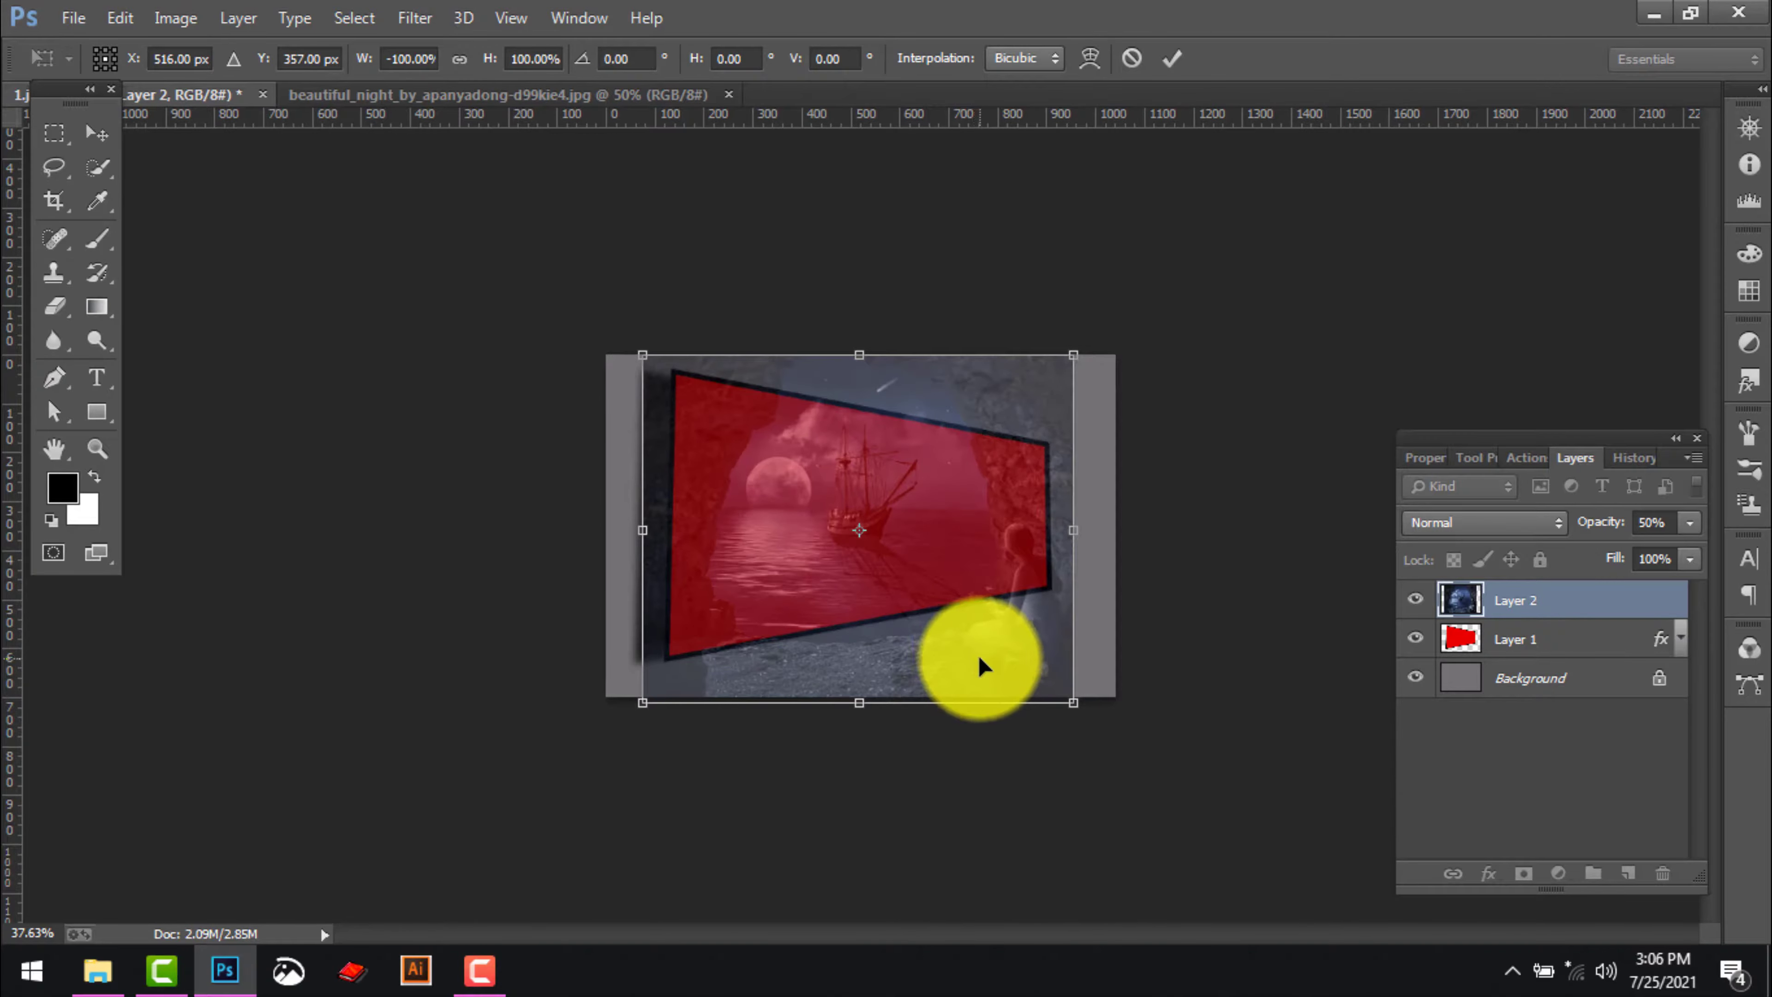
pyautogui.moveTo(990, 662); pyautogui.dragTo(1001, 671)
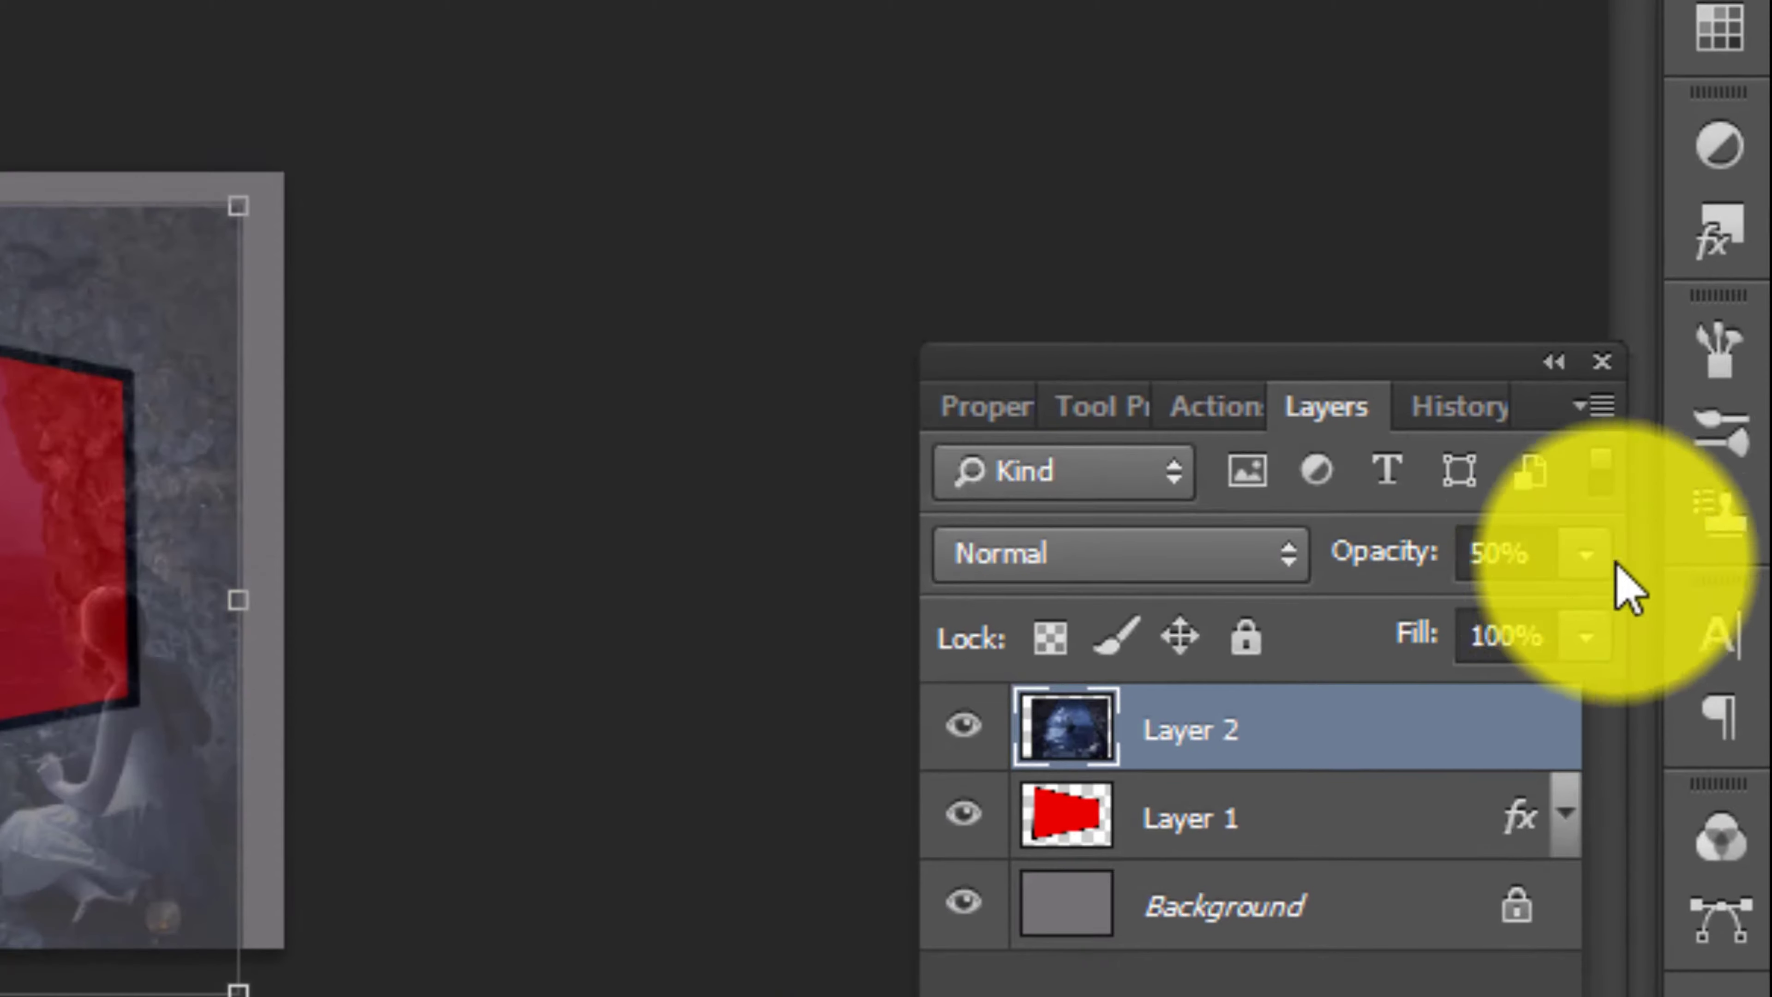
# Set the night picture's layer opacity to 100% and duplicate the layer
pyautogui.click(1688, 522)
pyautogui.moveTo(1444, 617); pyautogui.dragTo(1652, 613)
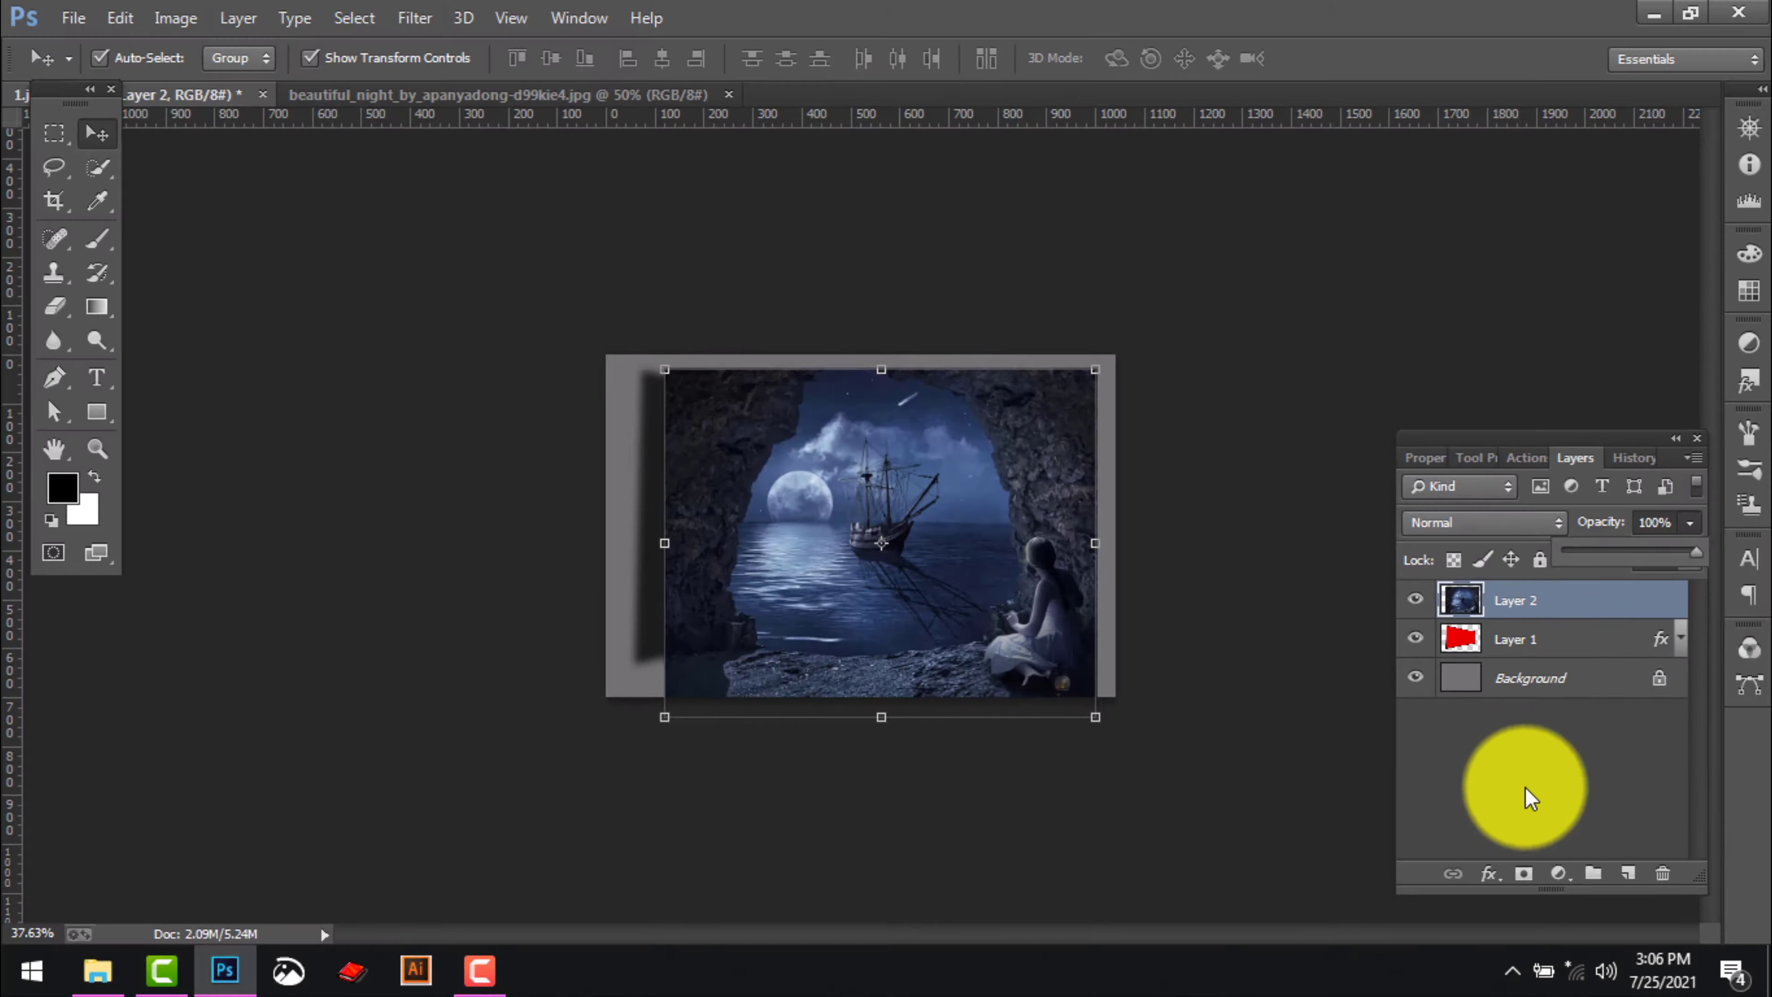
pyautogui.click(558, 971)
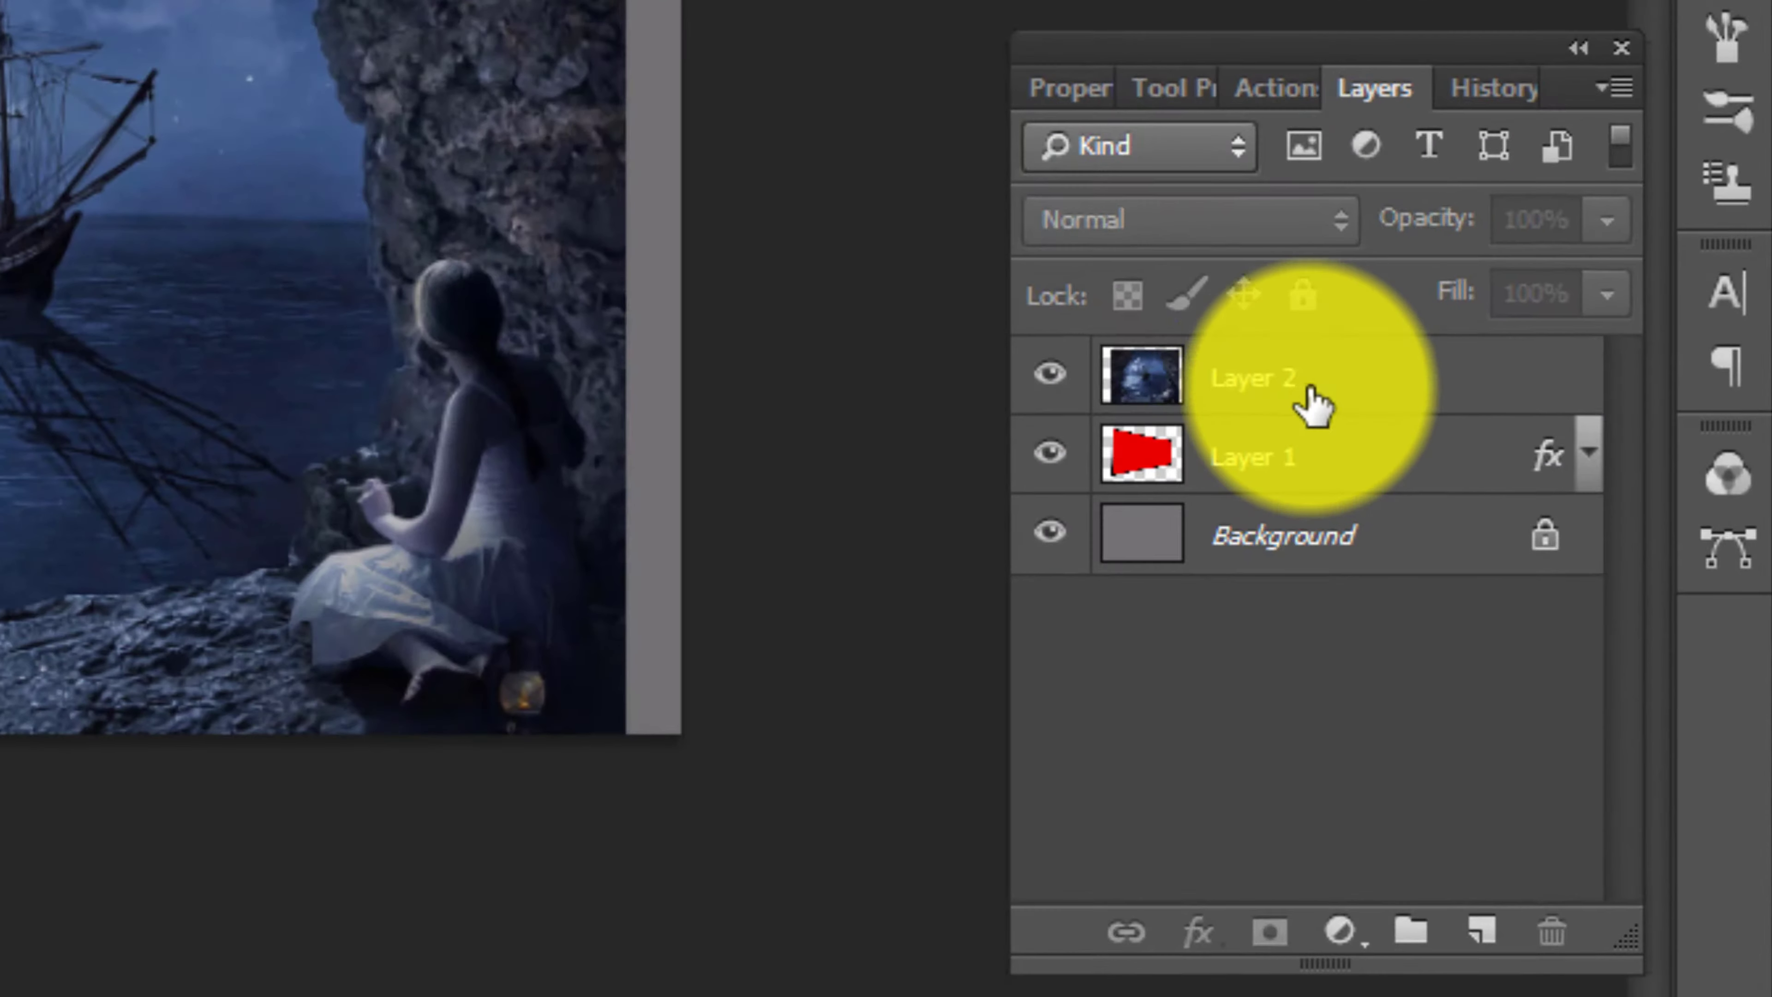
pyautogui.click(1311, 405)
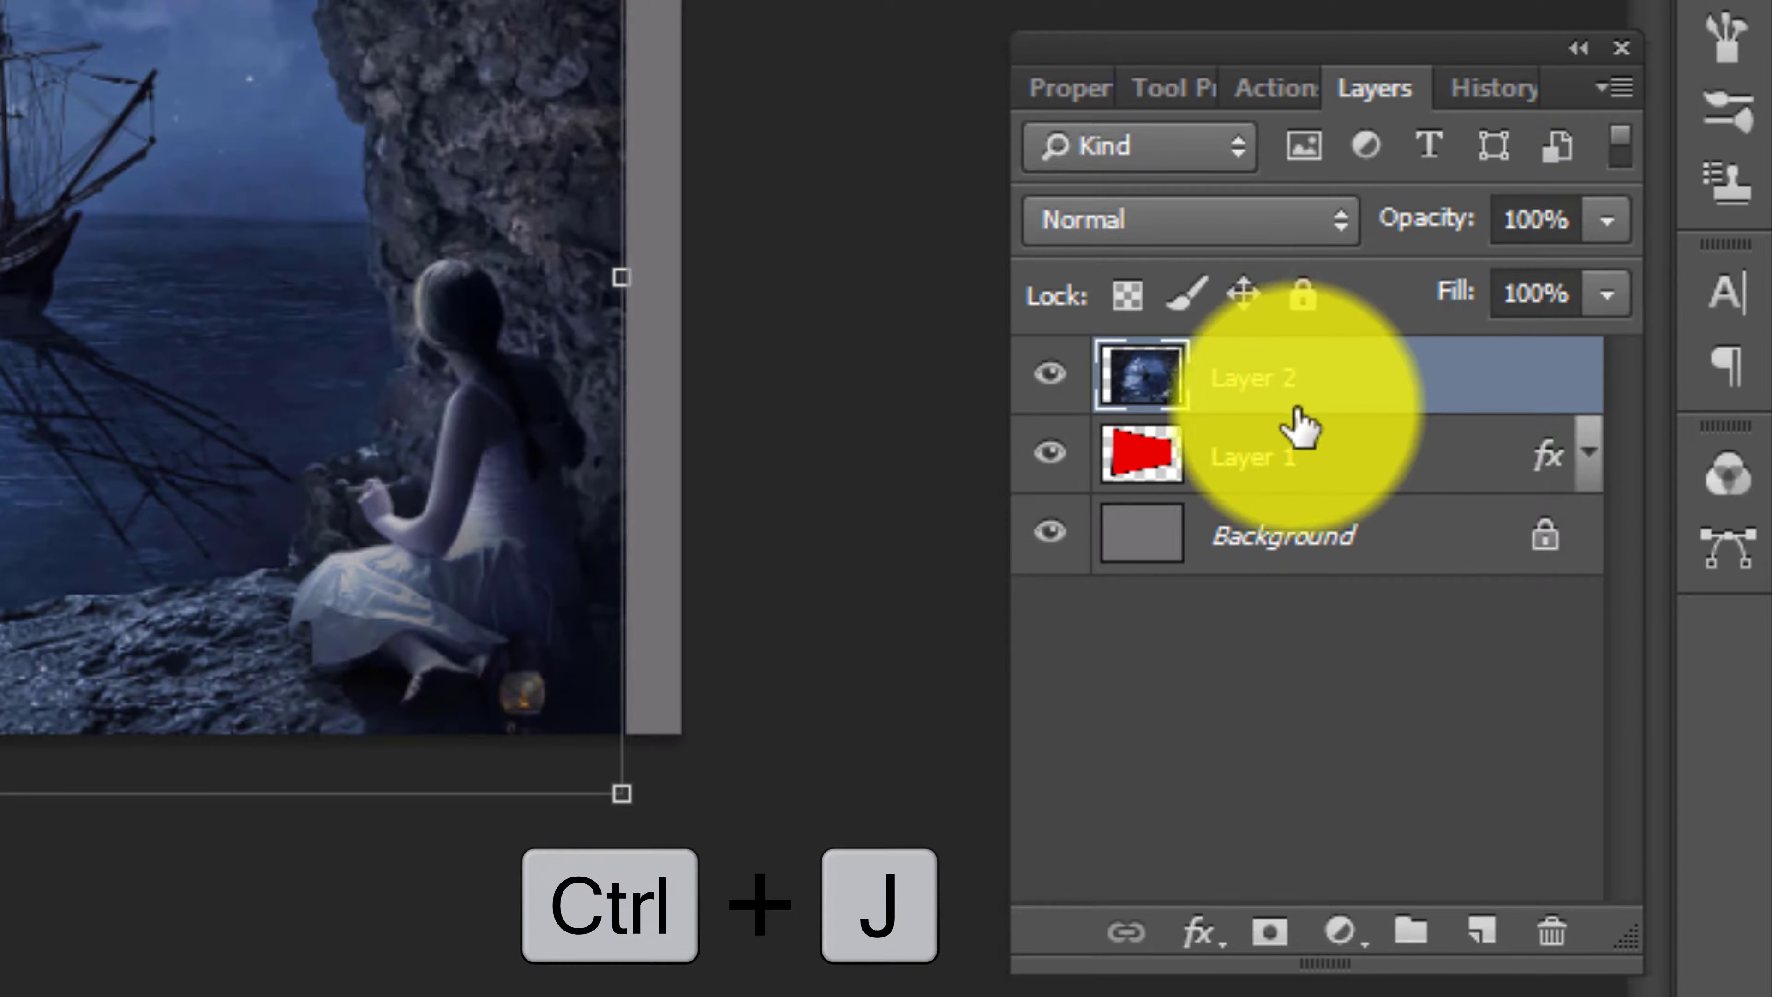
pyautogui.hotkey('ctrl', 'j')
# Clip the original night picture layer to the red shape with a clipping mask and hide the duplicate layer
pyautogui.click(1320, 475)
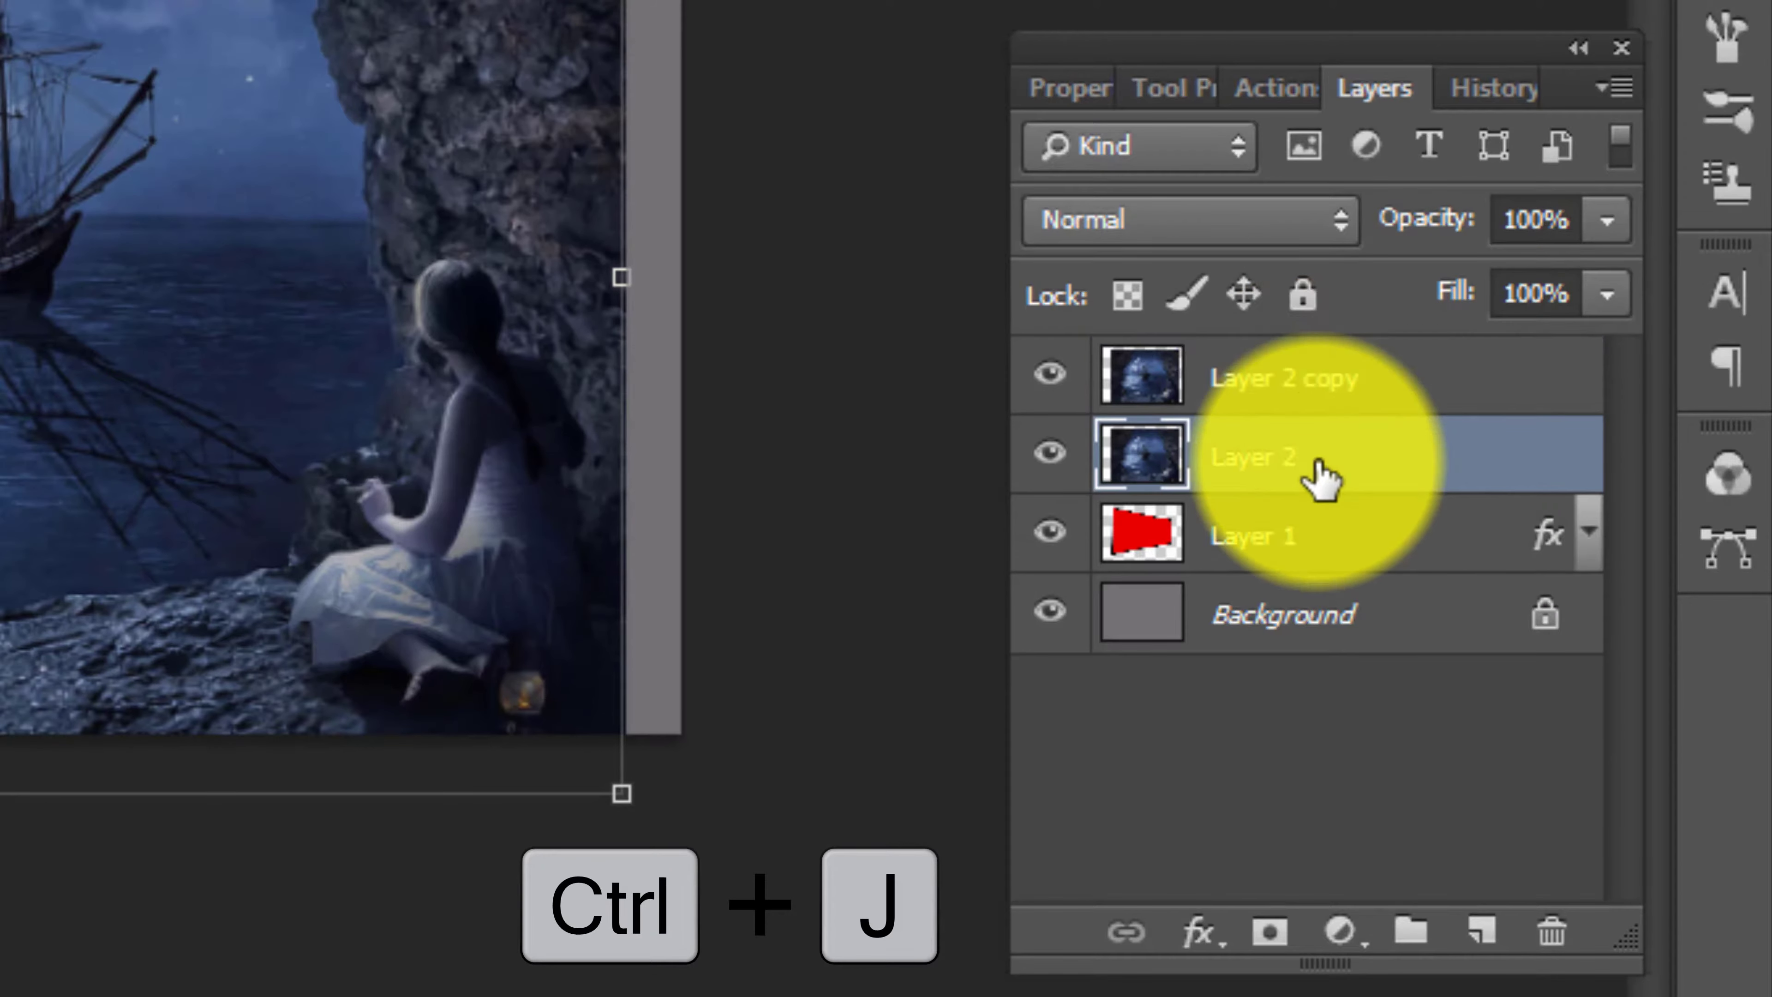
pyautogui.rightClick(1235, 459)
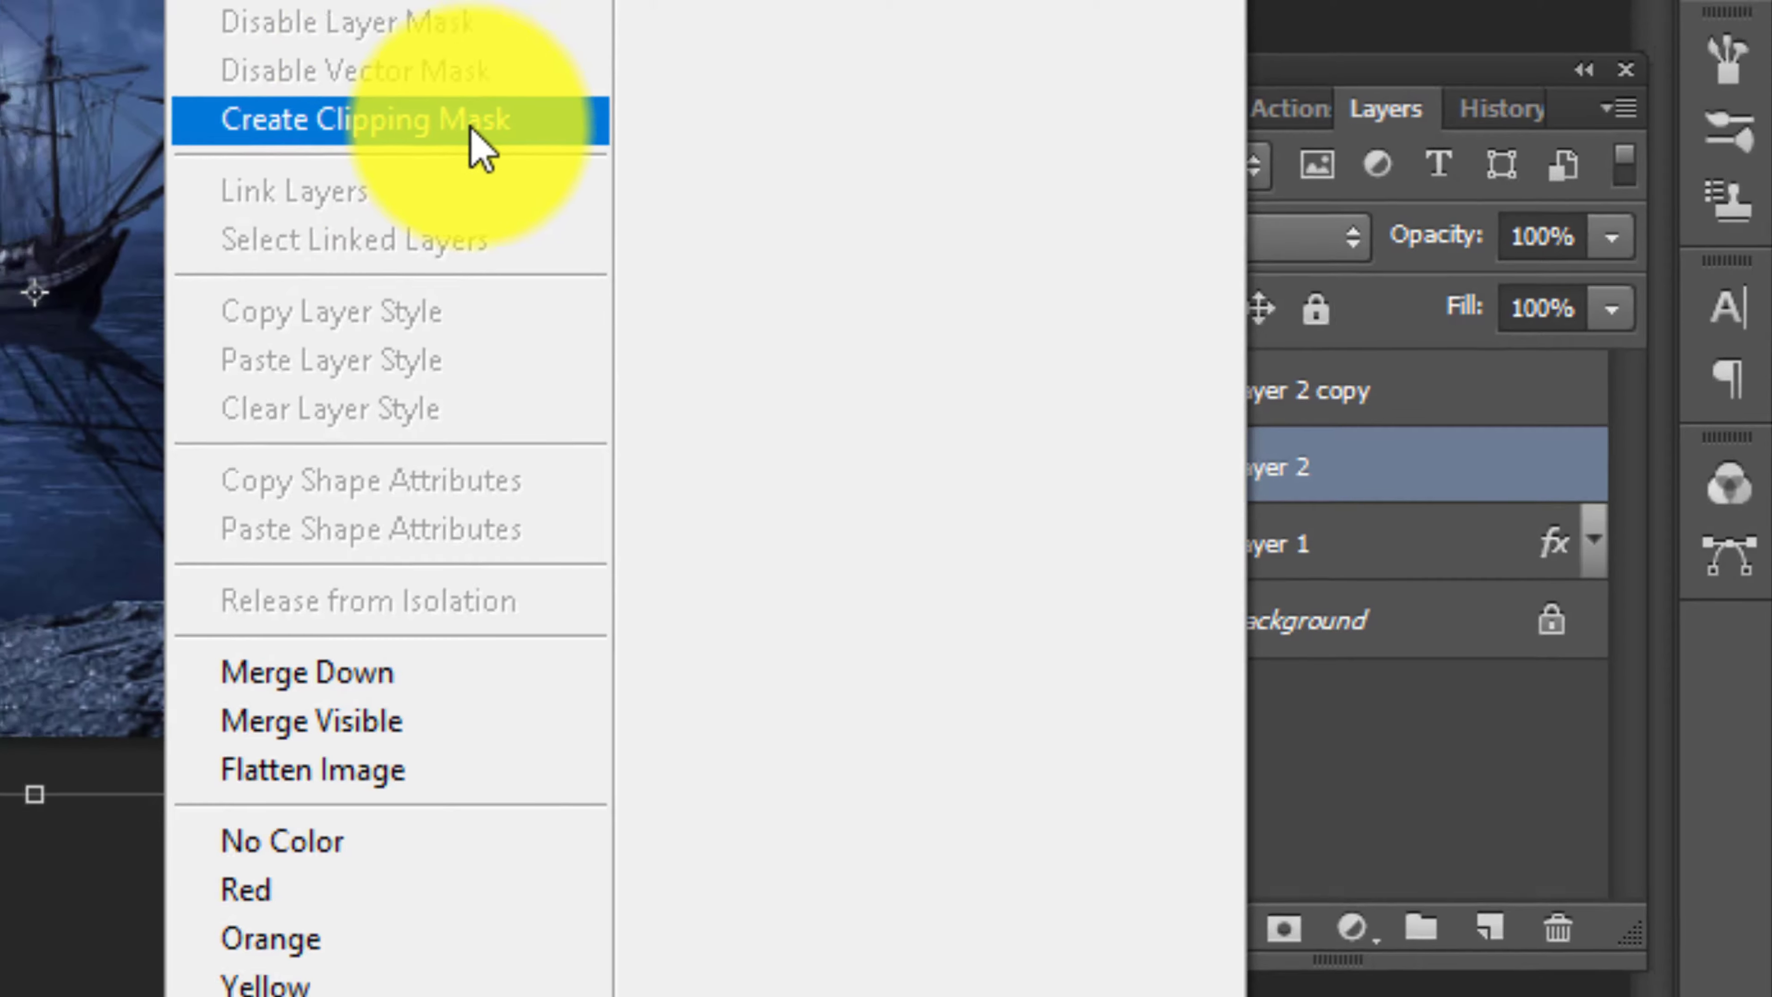
pyautogui.click(472, 133)
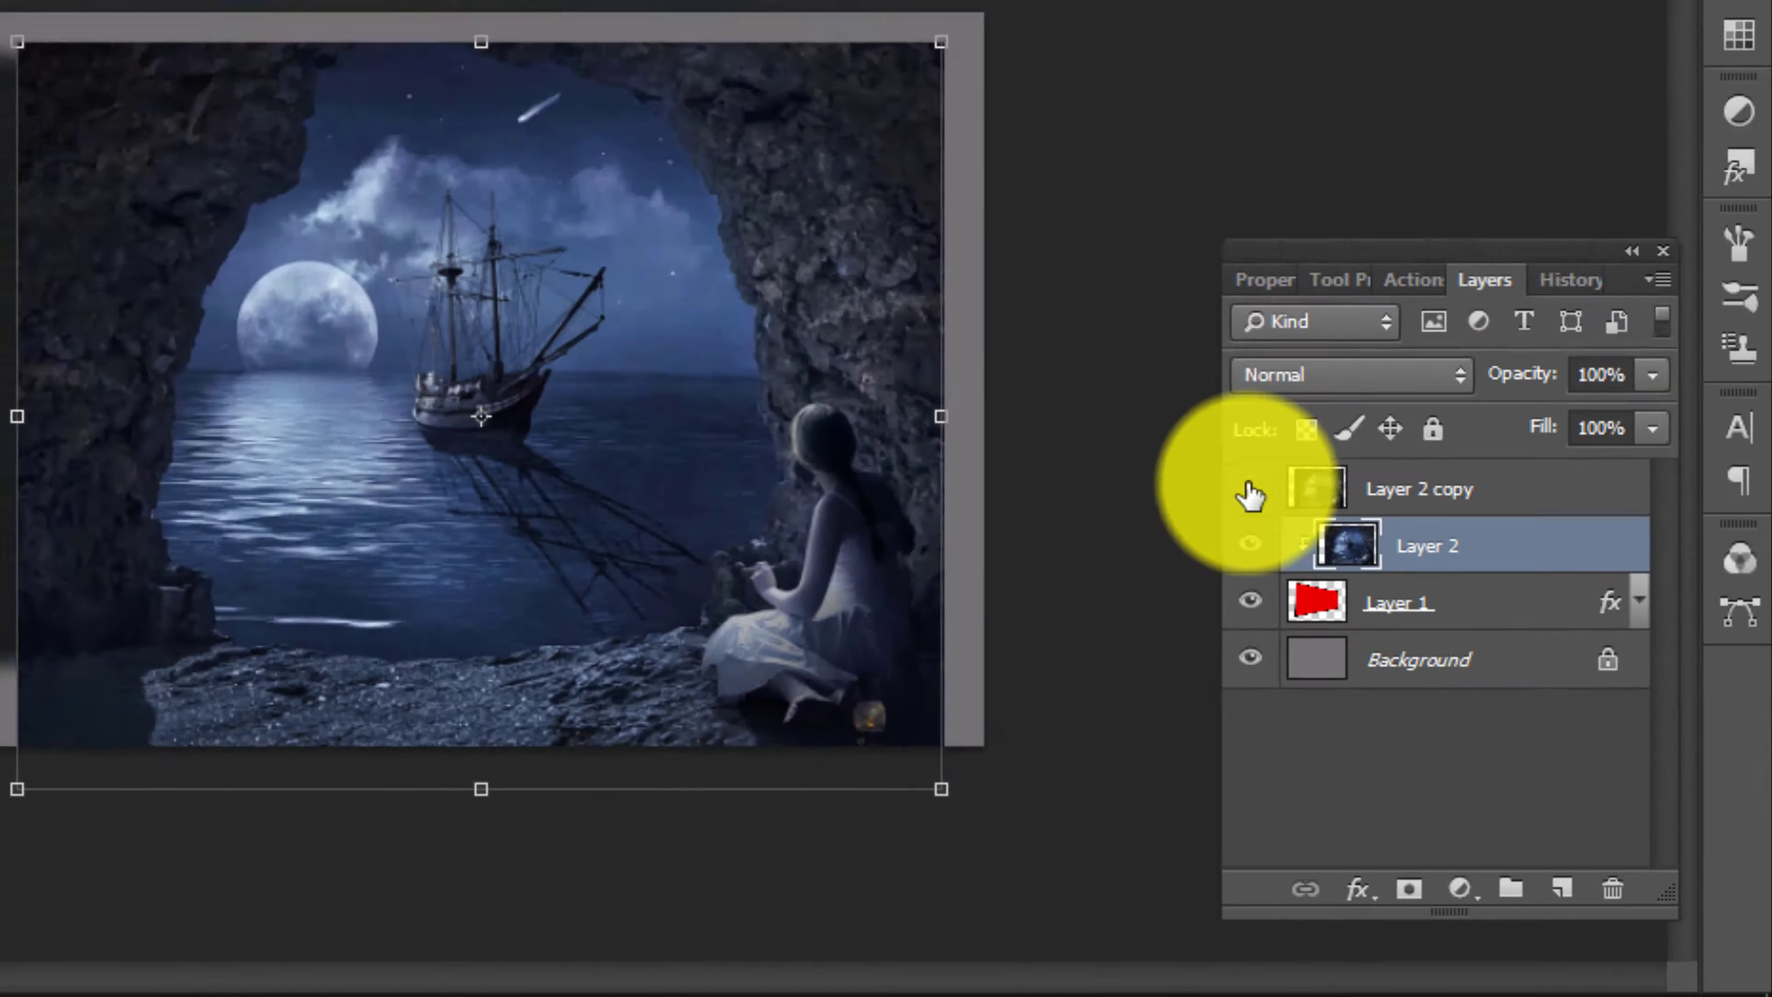
pyautogui.click(1415, 601)
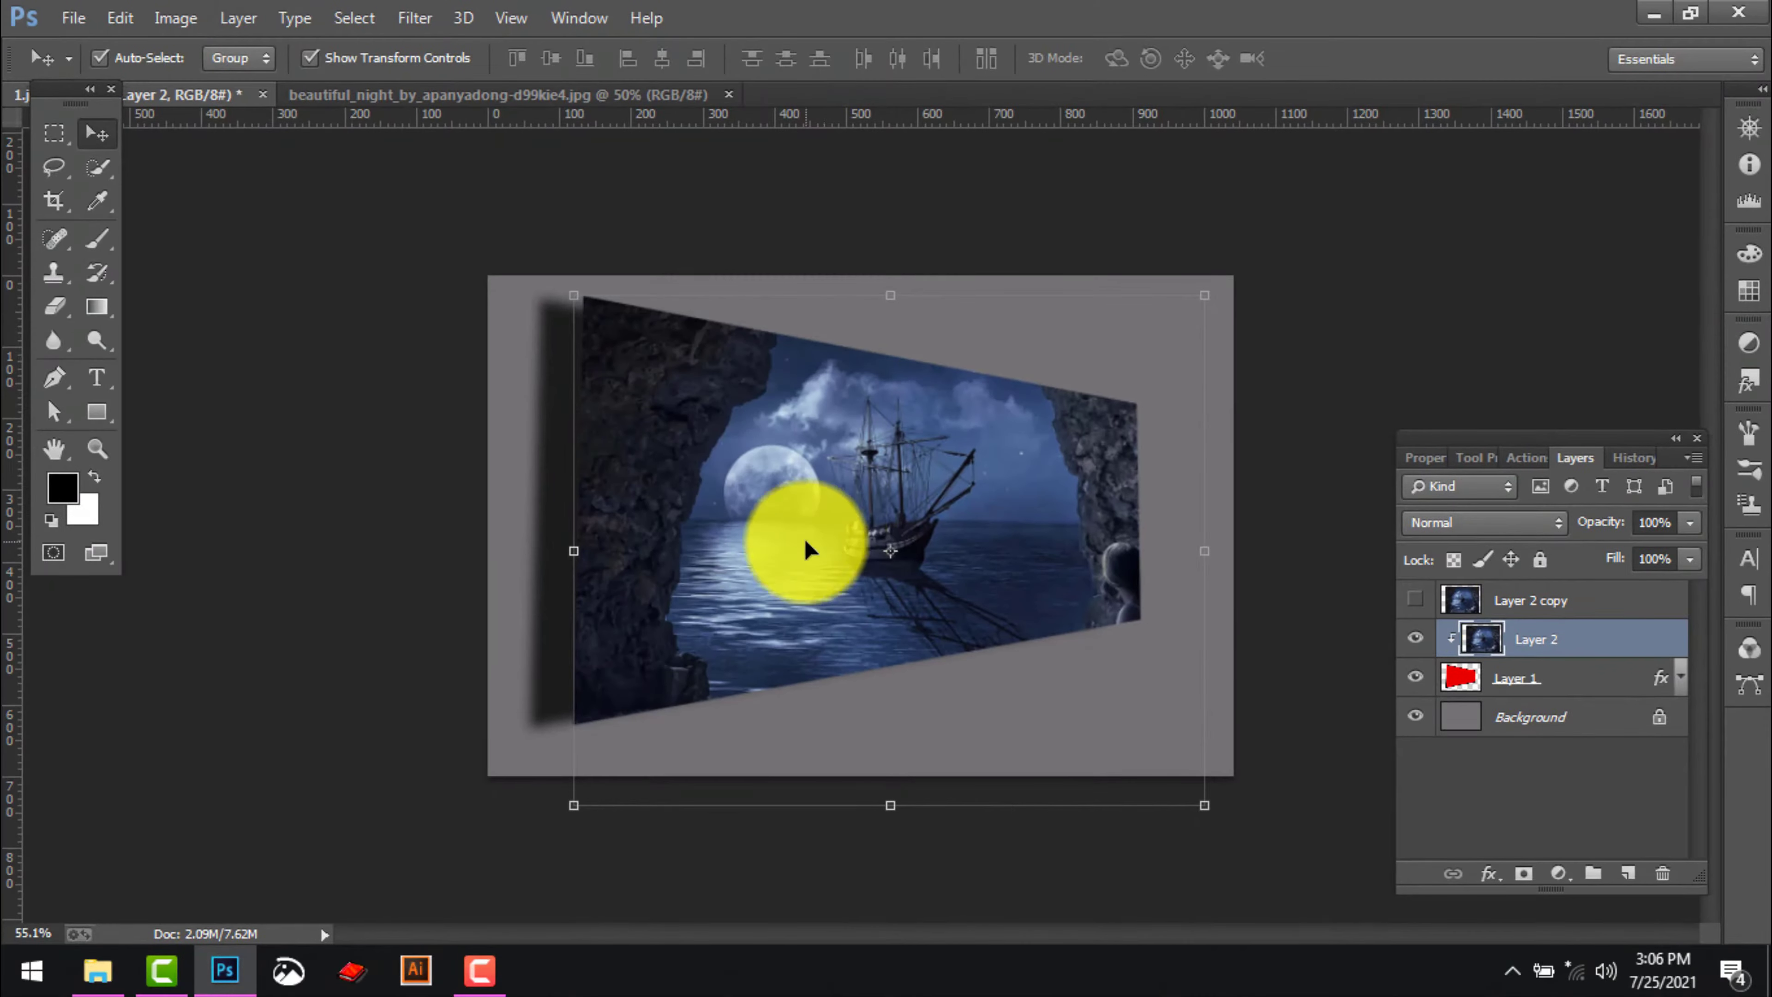
pyautogui.click(741, 834)
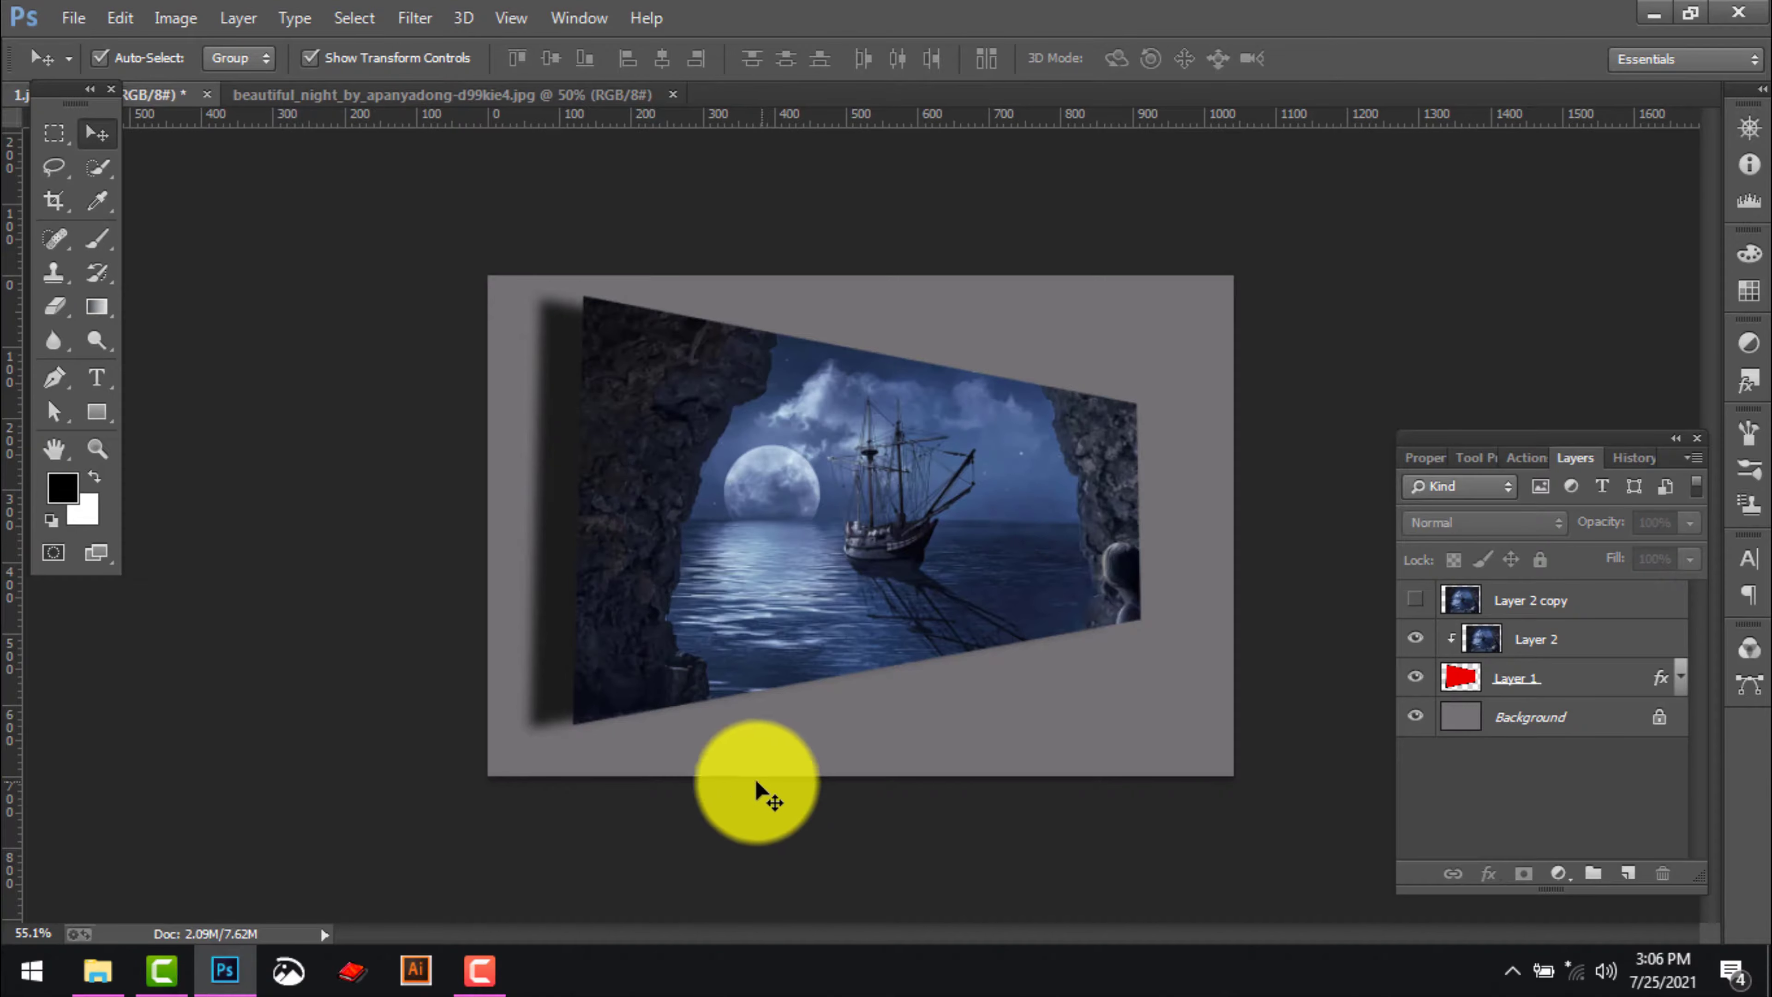
# Create a new empty layer above the clipped picture and activate the Pen tool
pyautogui.click(1545, 638)
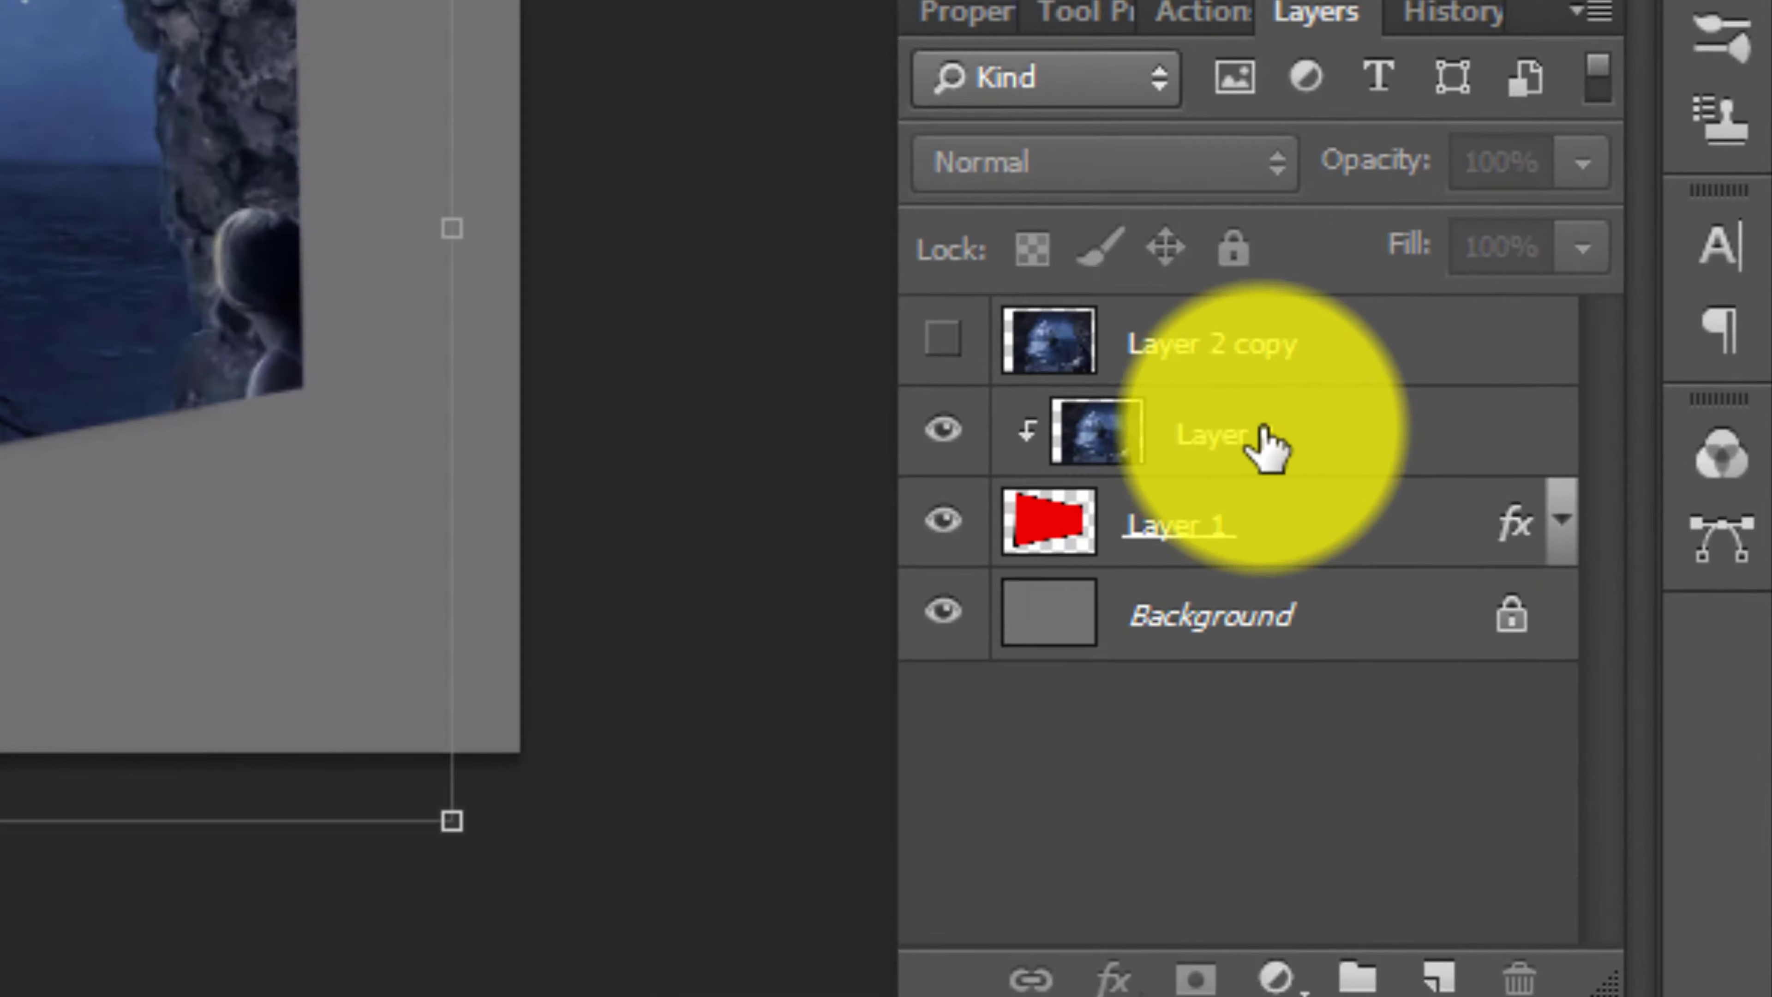
pyautogui.click(1437, 978)
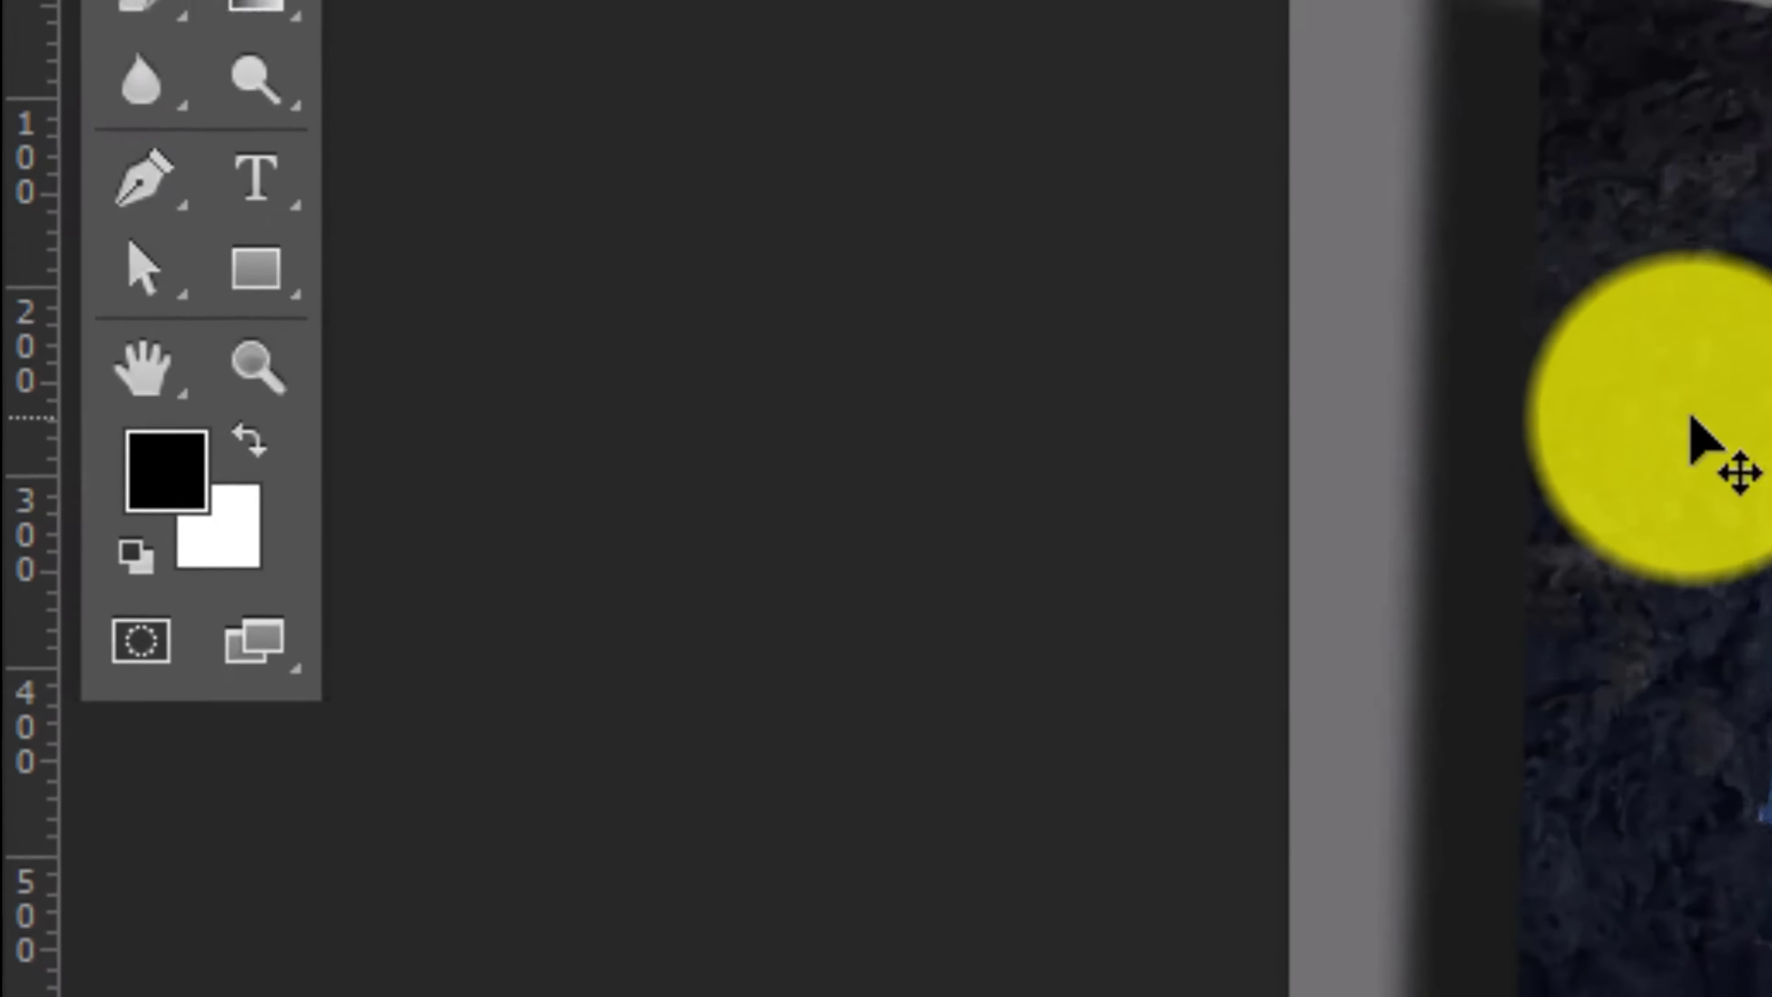
pyautogui.press('p')
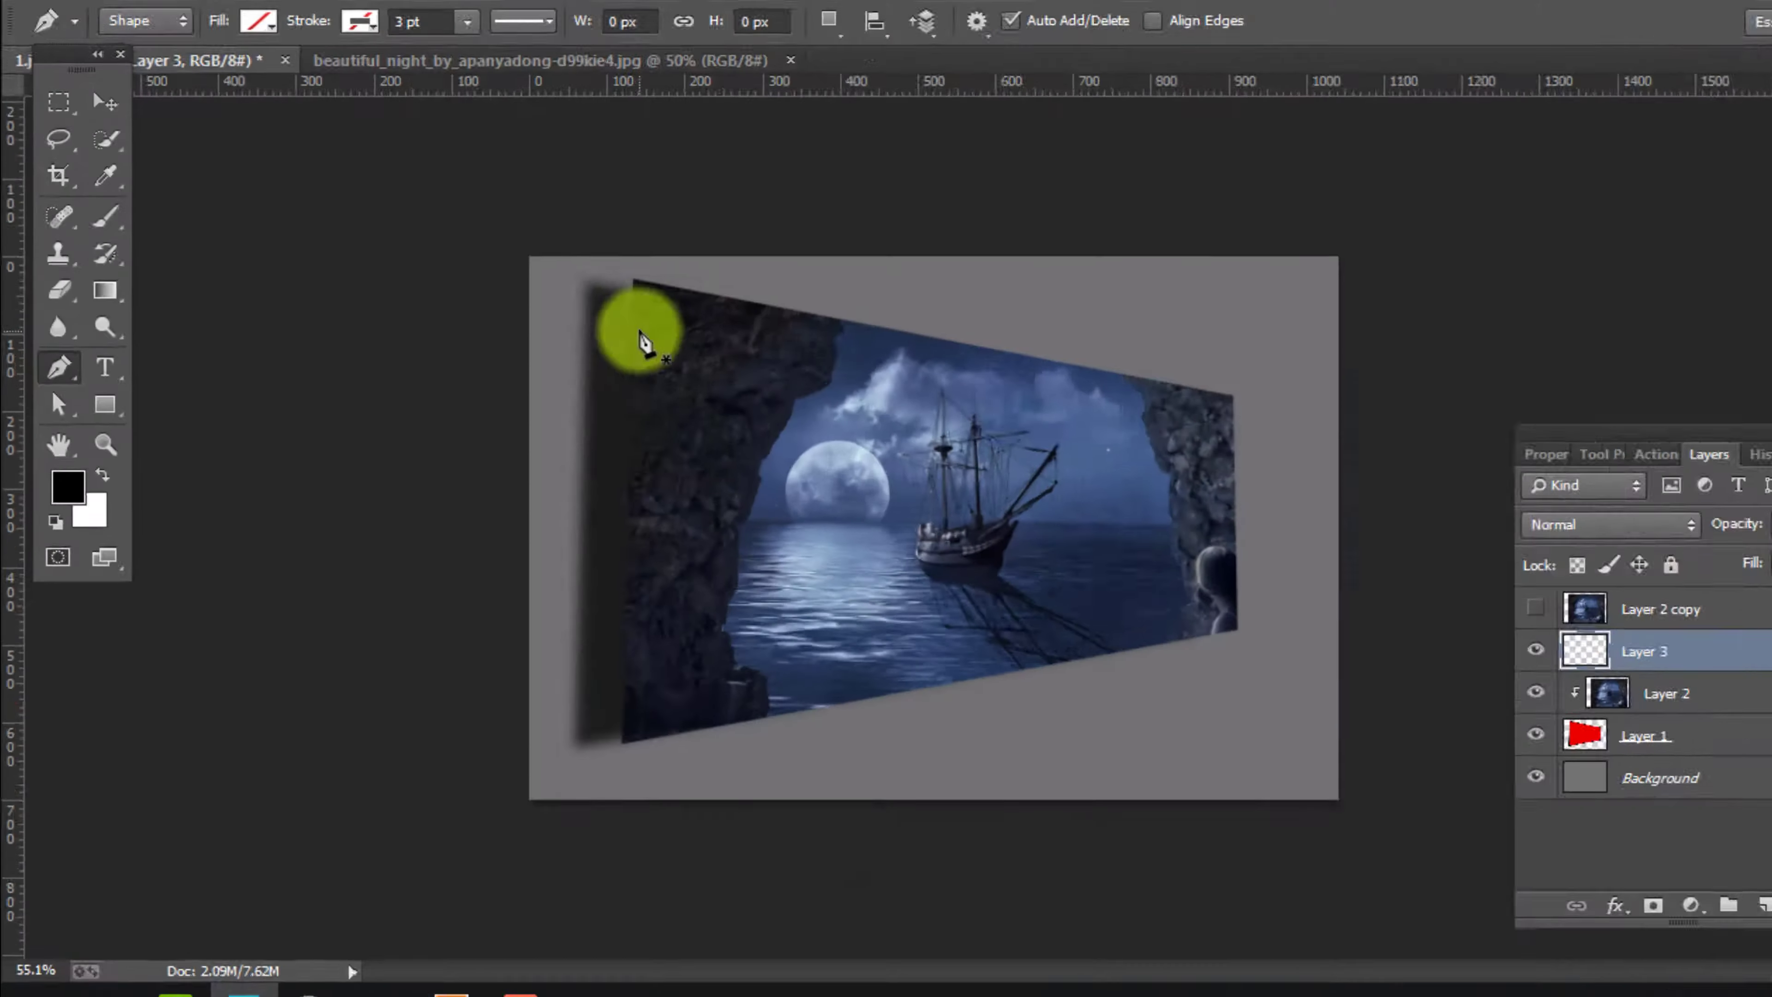
# Draw a closed shape path with the Pen tool through the four corners of the clipped perspective picture
pyautogui.click(146, 59)
pyautogui.click(145, 85)
pyautogui.click(584, 298)
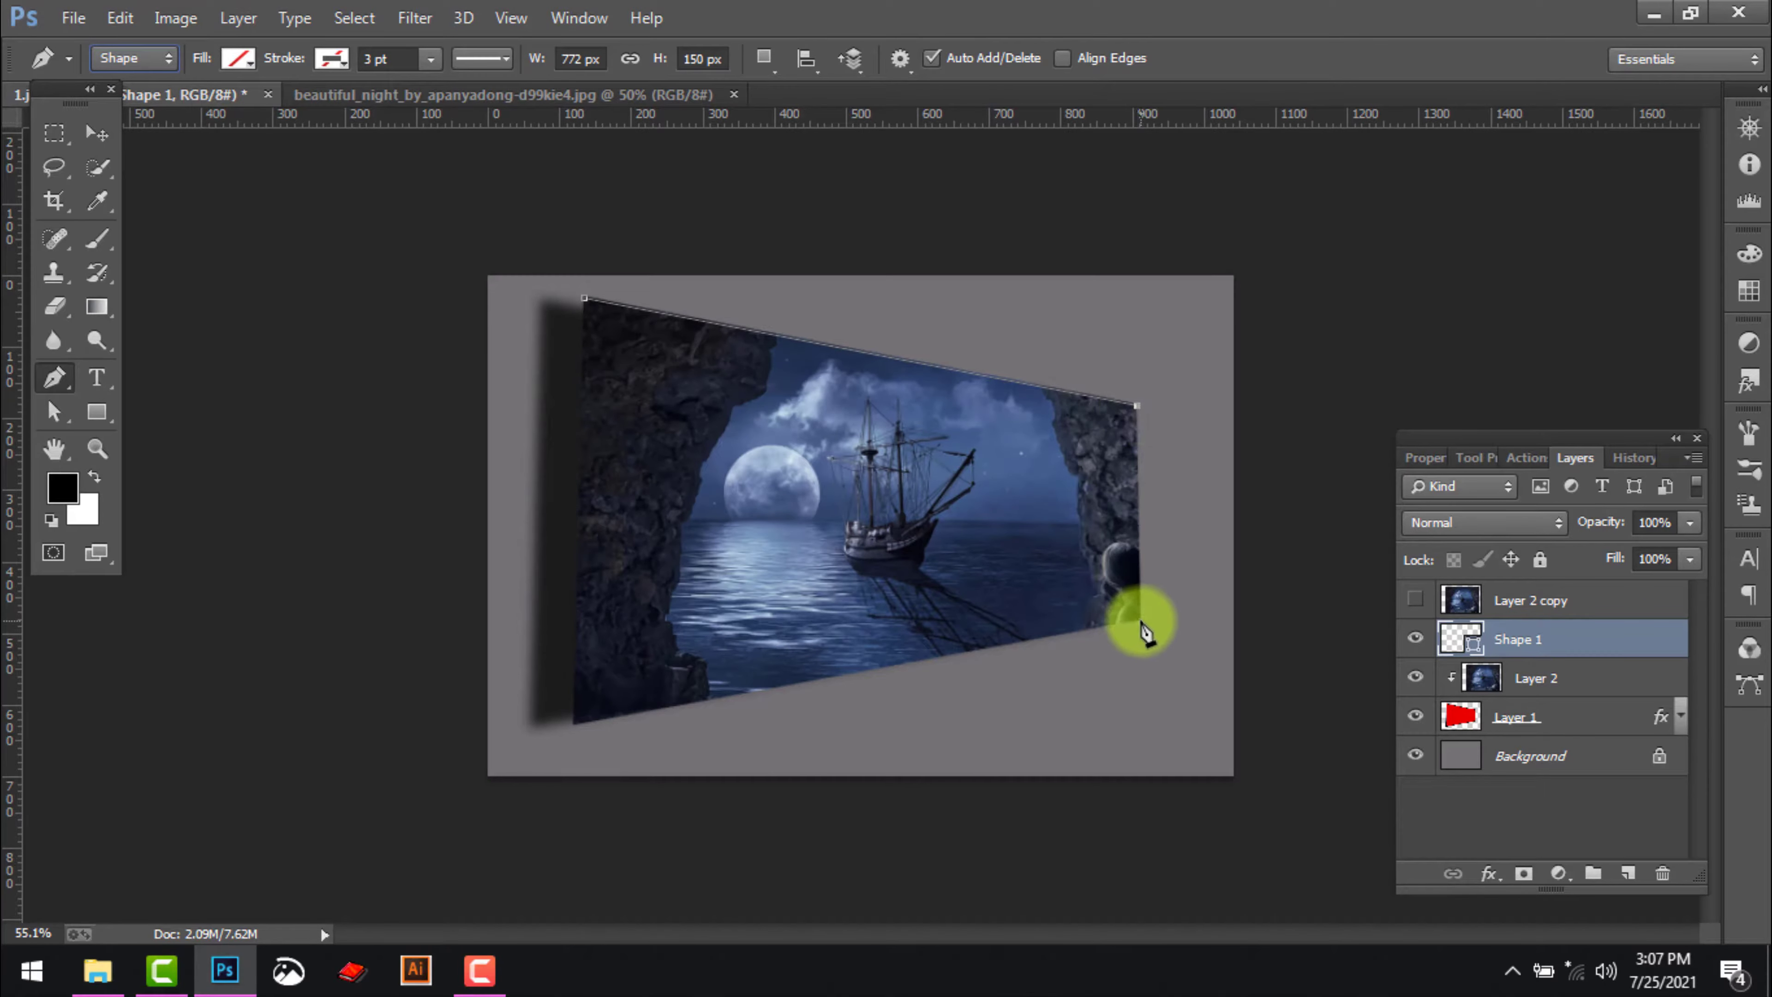
pyautogui.click(574, 725)
pyautogui.click(584, 298)
# Give the frame shape a black 8 pt stroke with no fill and switch to the Move tool
pyautogui.moveTo(394, 59); pyautogui.dragTo(305, 65)
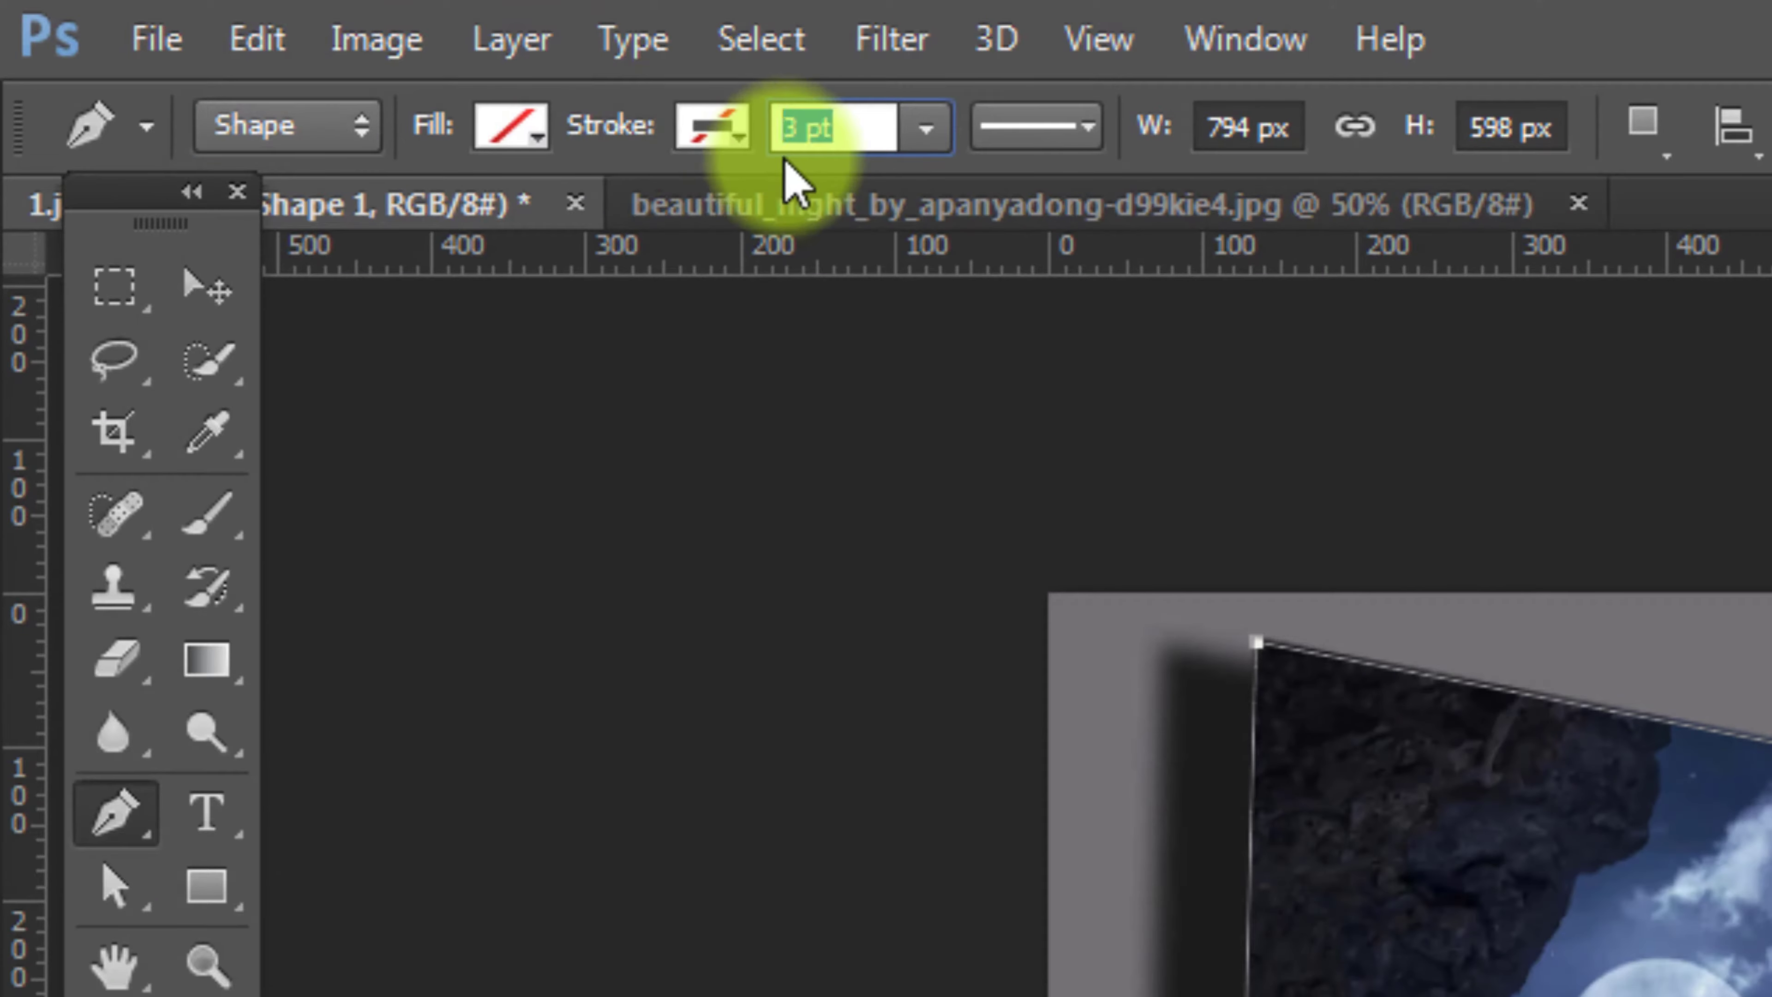
pyautogui.write('5')
pyautogui.press('Return')
pyautogui.write('a')
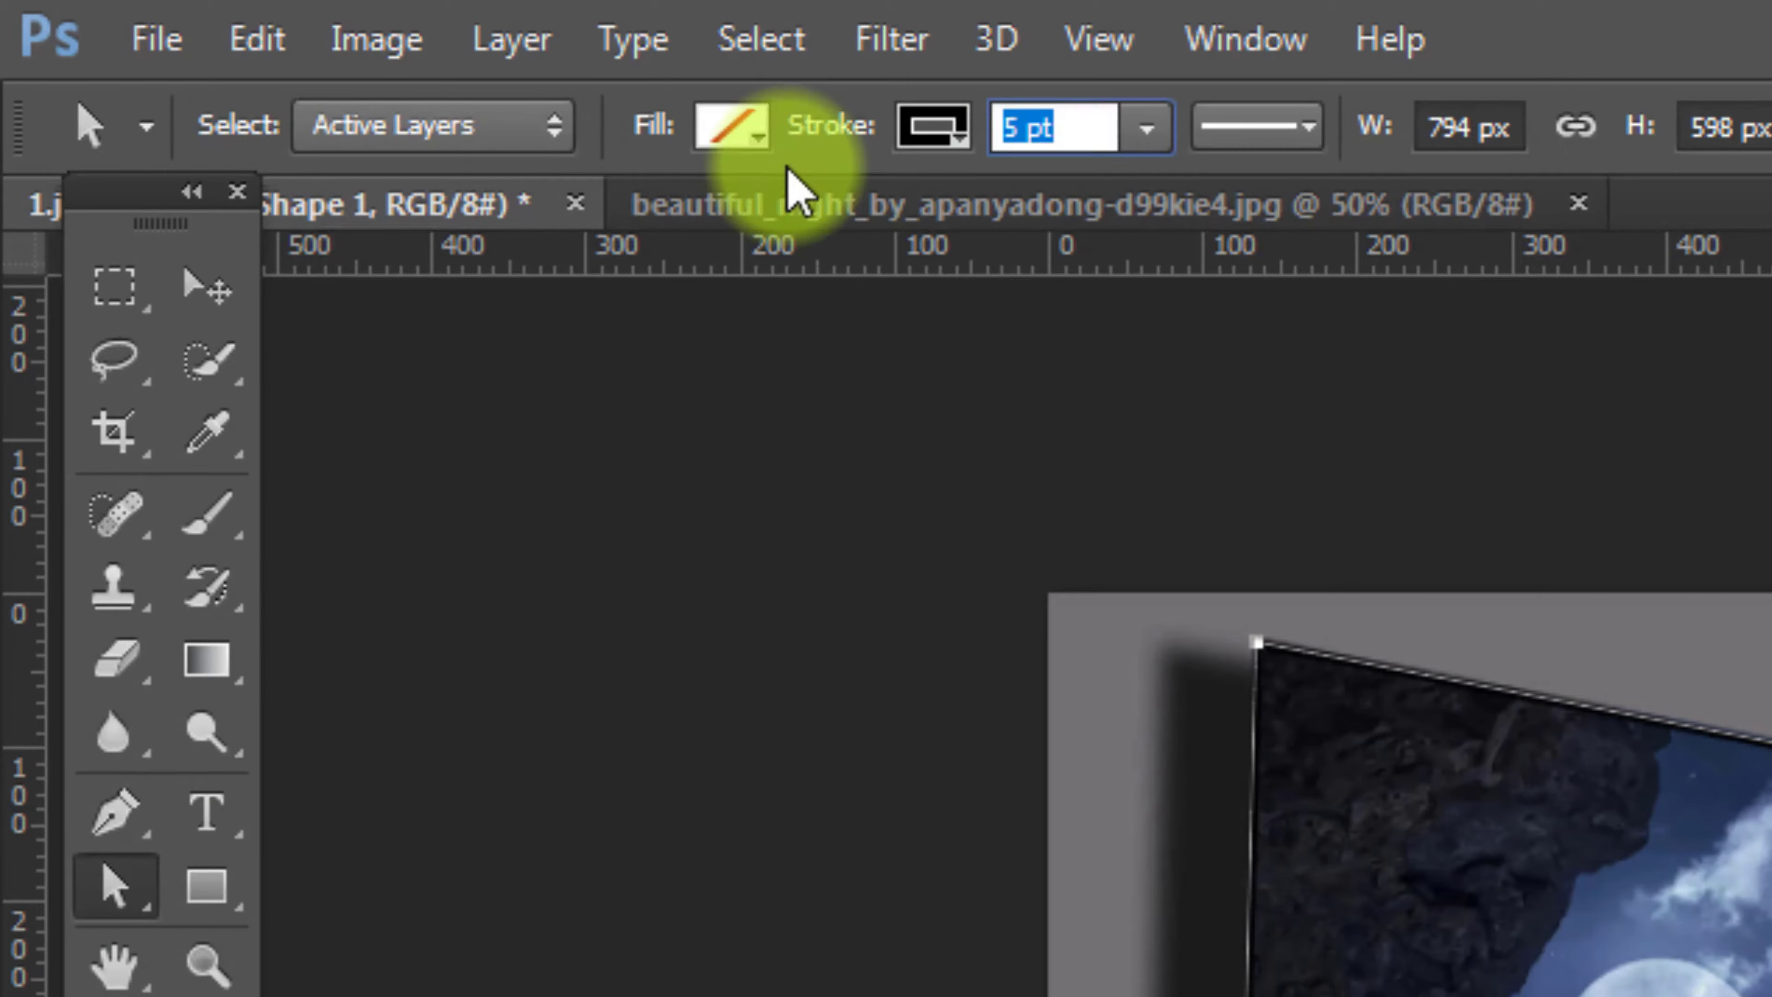
pyautogui.write('8')
pyautogui.press('Return')
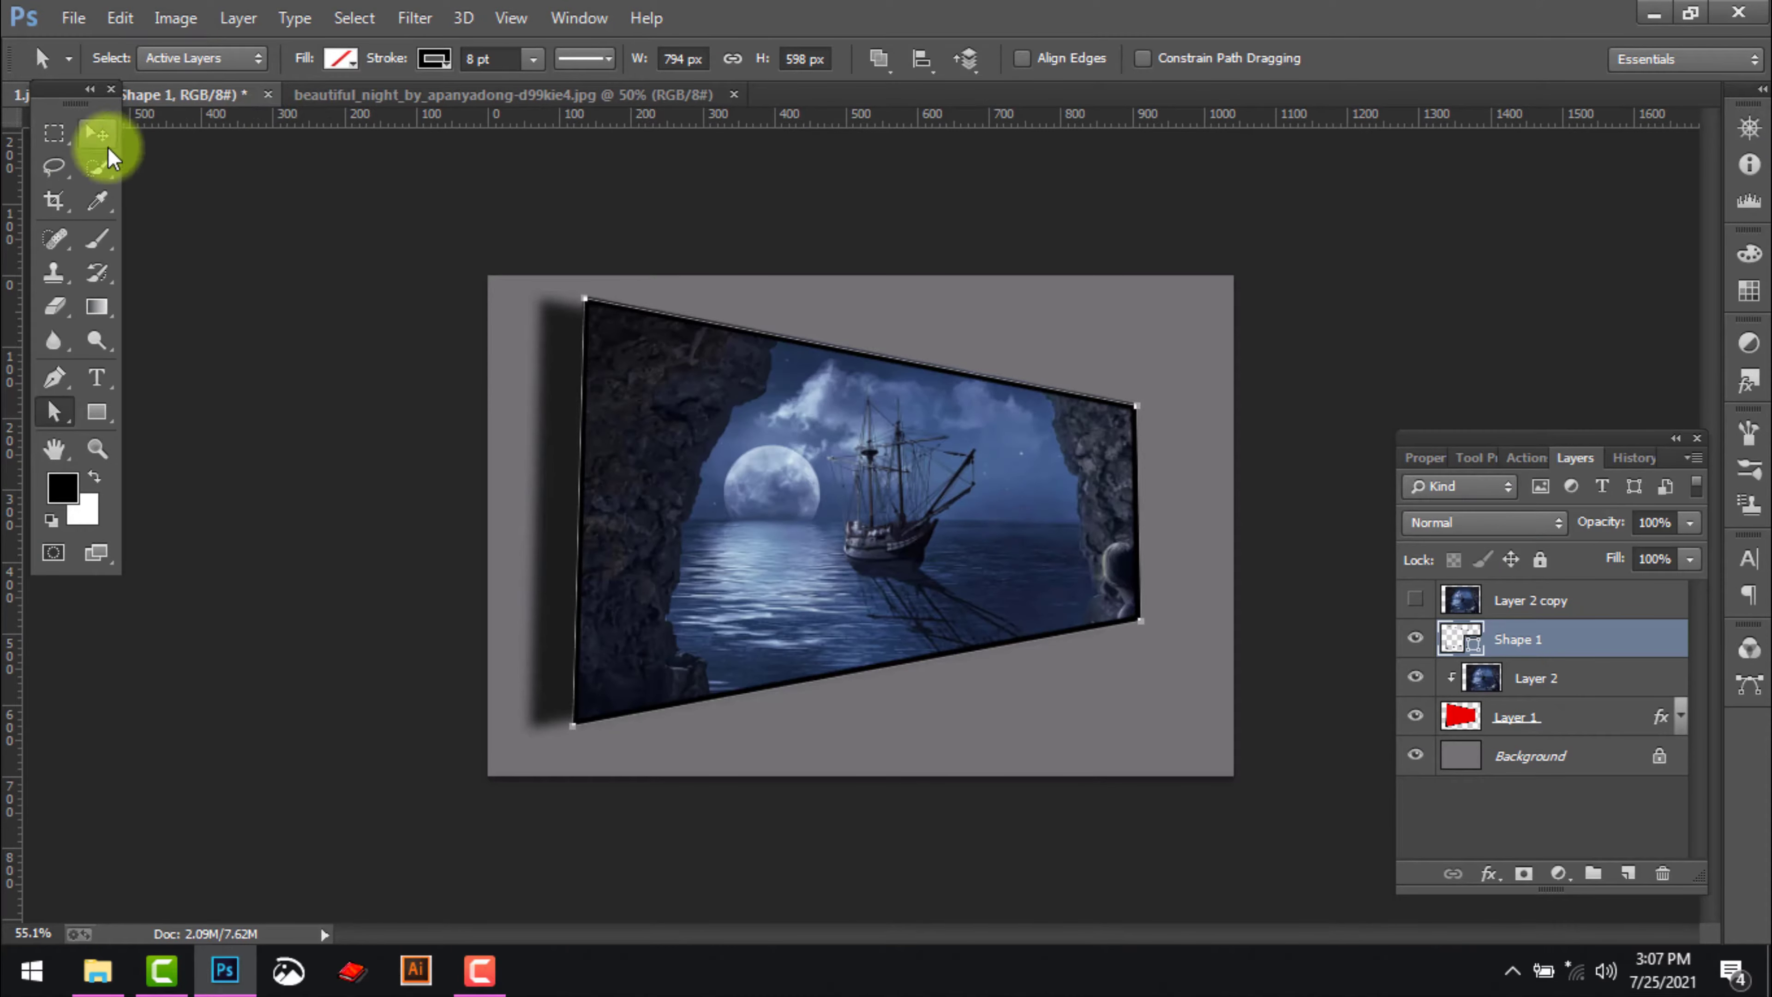
pyautogui.click(209, 287)
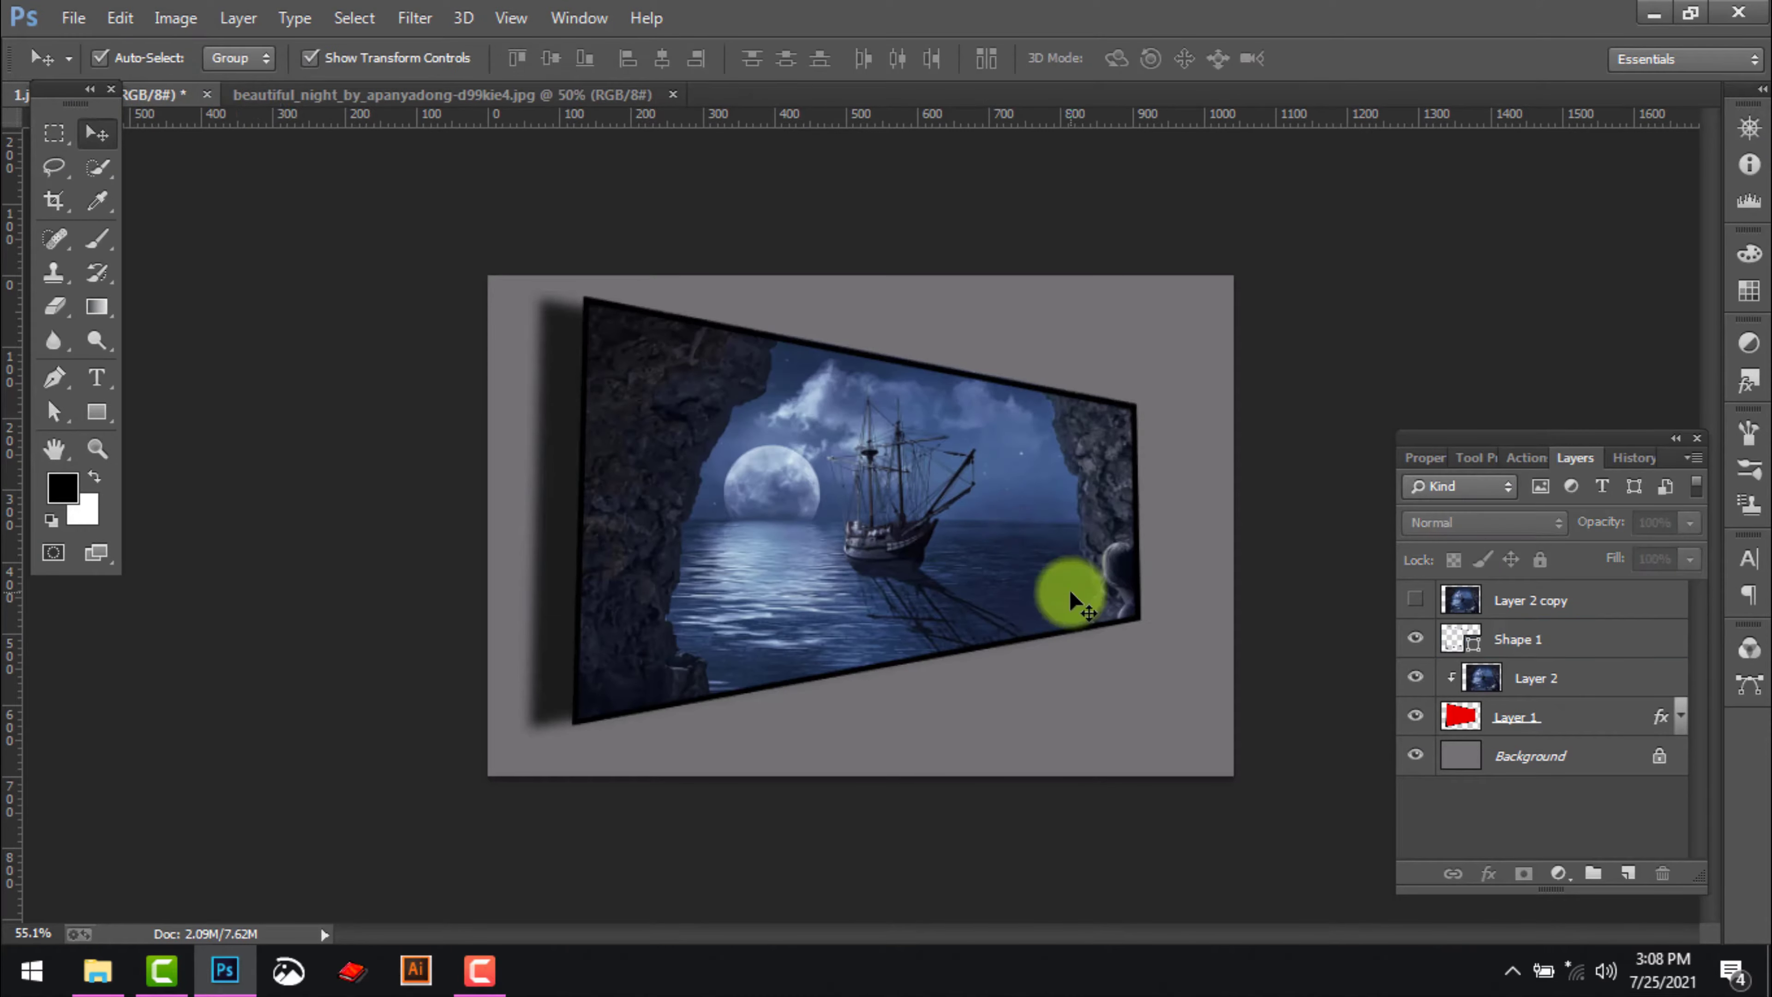
# Make the Layer 2 copy layer visible and add a black layer mask that hides all of it
pyautogui.click(1521, 610)
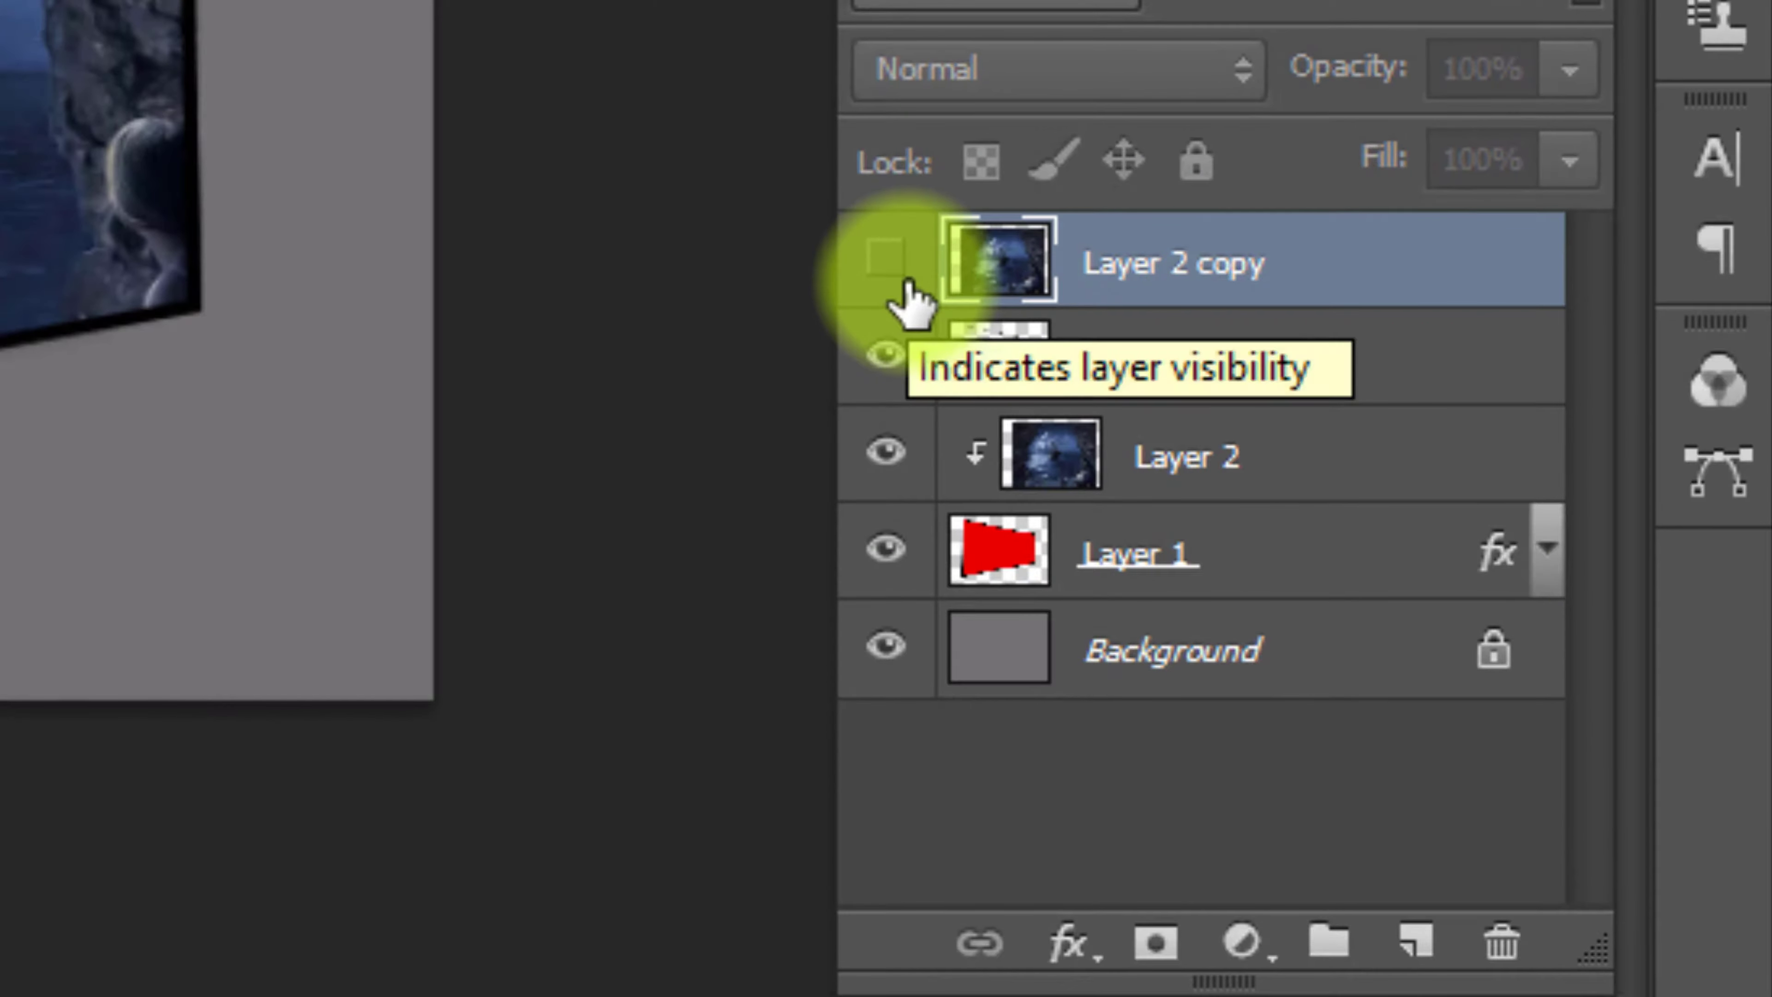
pyautogui.click(885, 260)
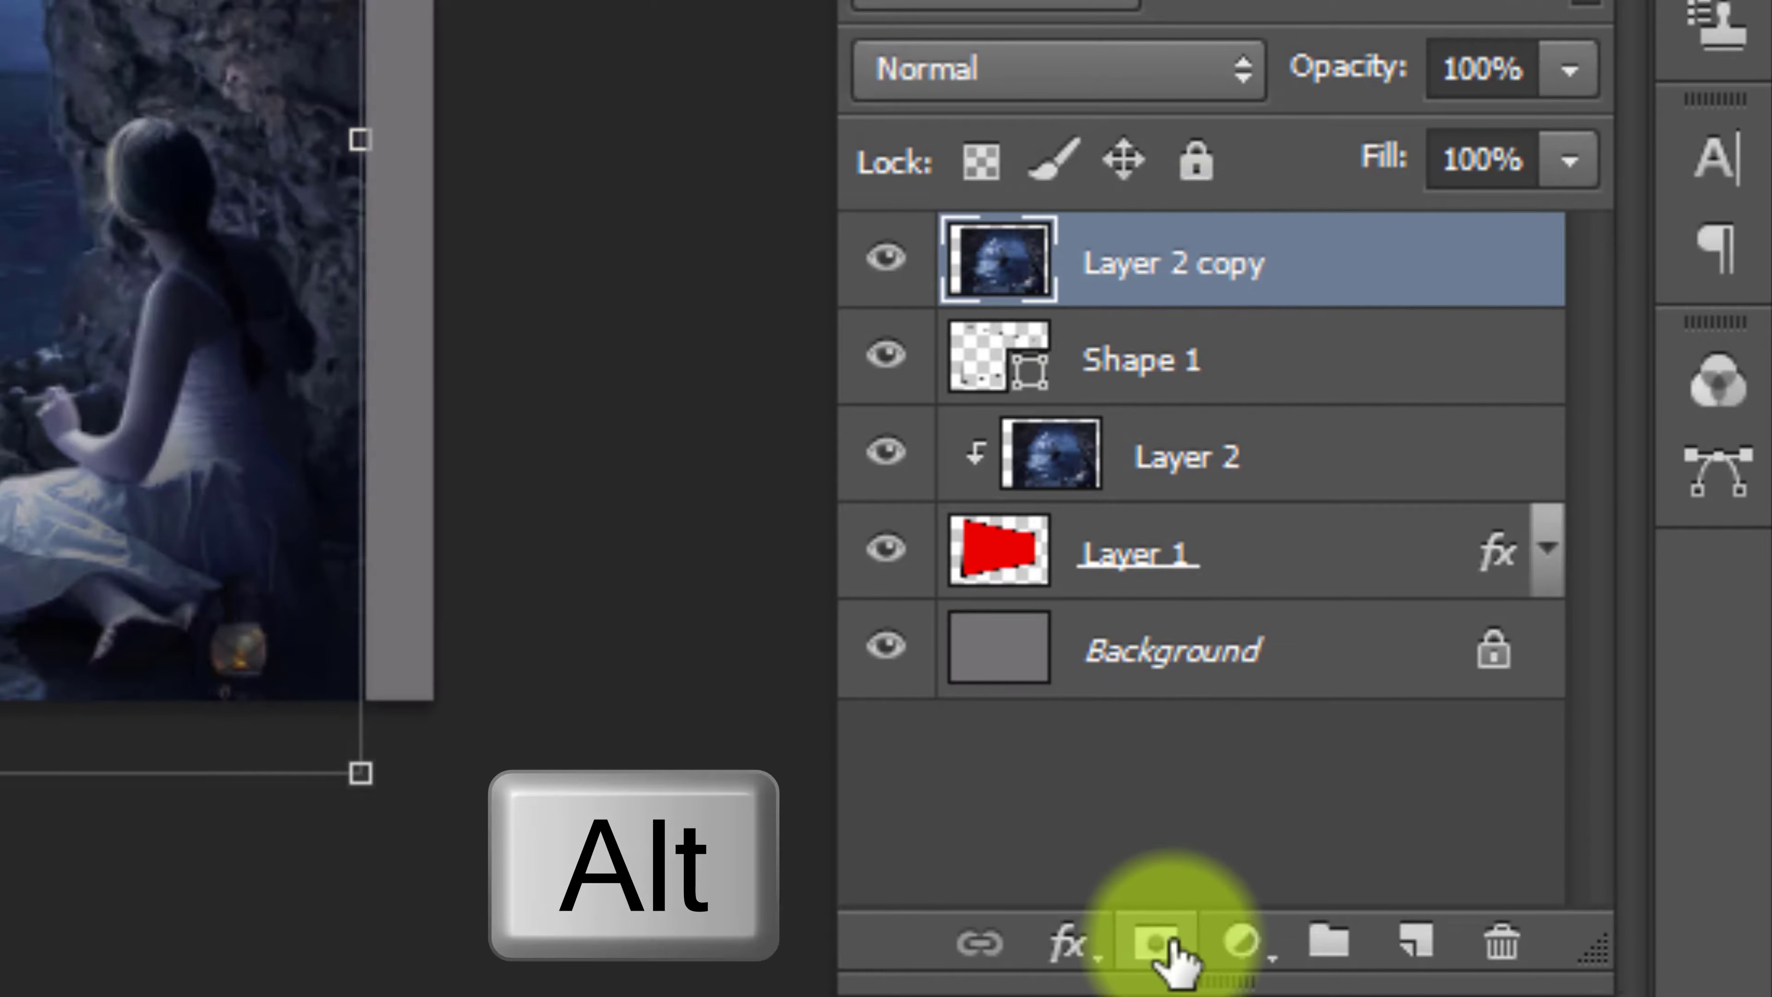
pyautogui.keyDown('alt'); pyautogui.click(1157, 950); pyautogui.keyUp('alt')
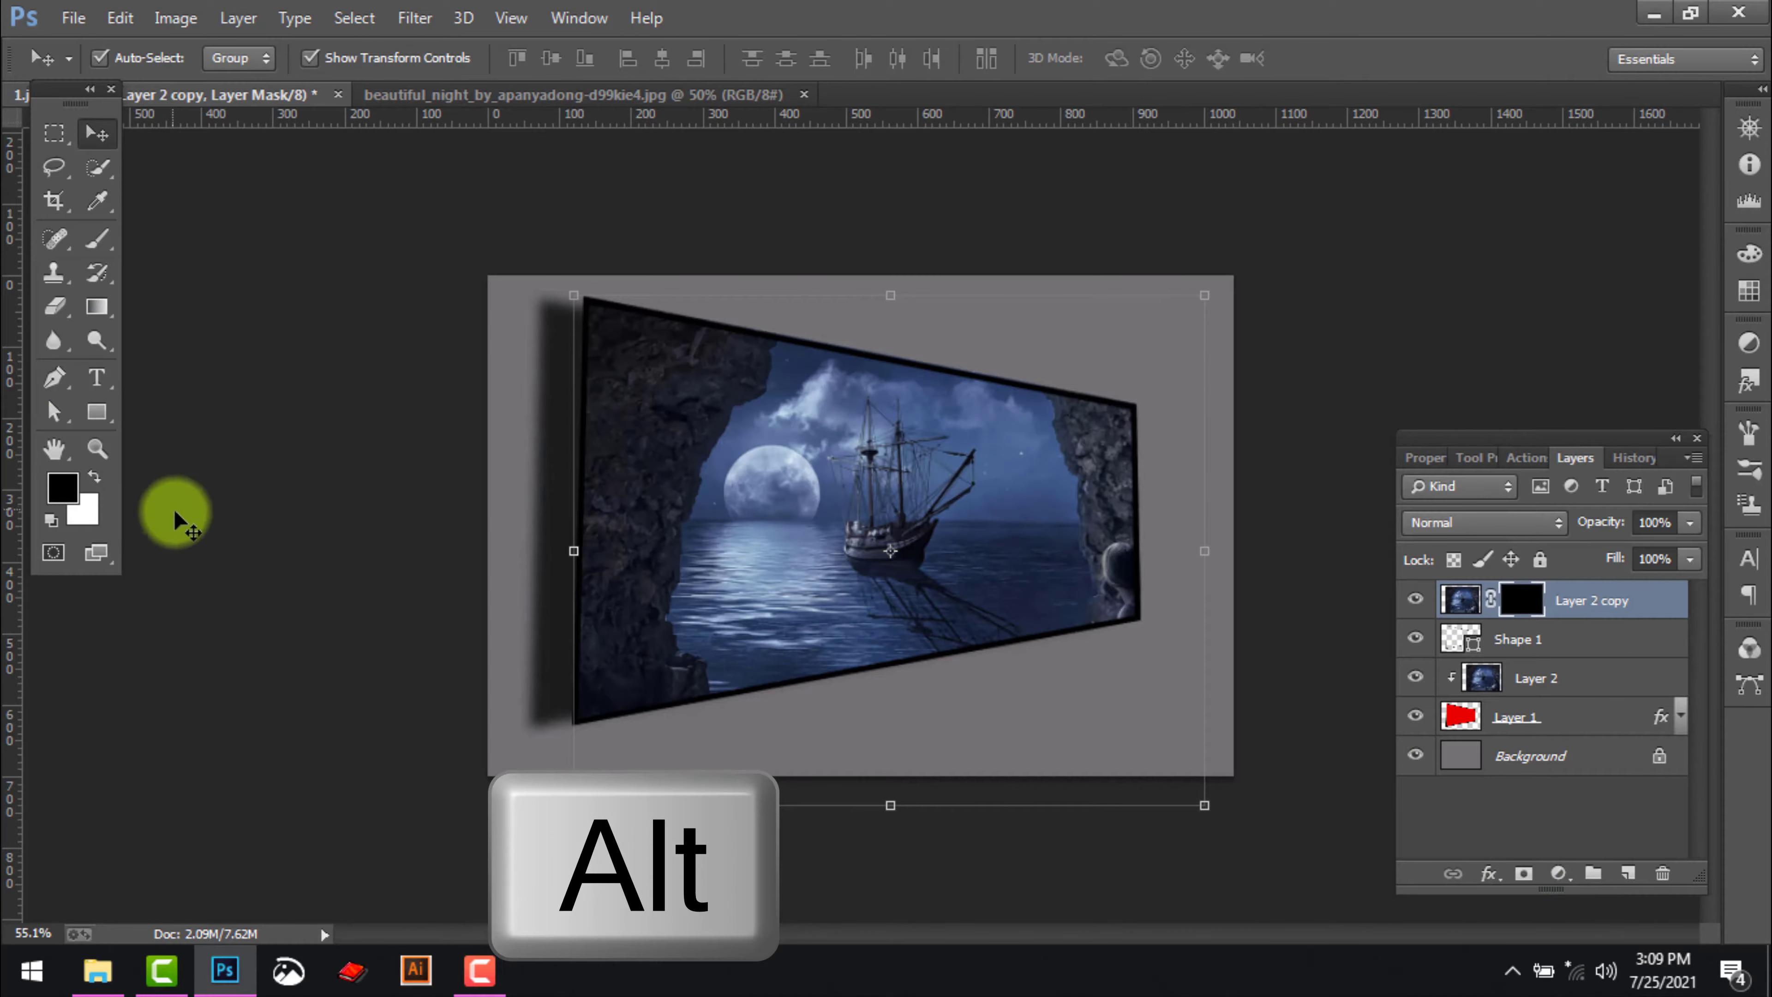
# Paint white on the Layer 2 copy mask with a soft 45 px brush to reveal the seated woman outside the frame
pyautogui.press('d')
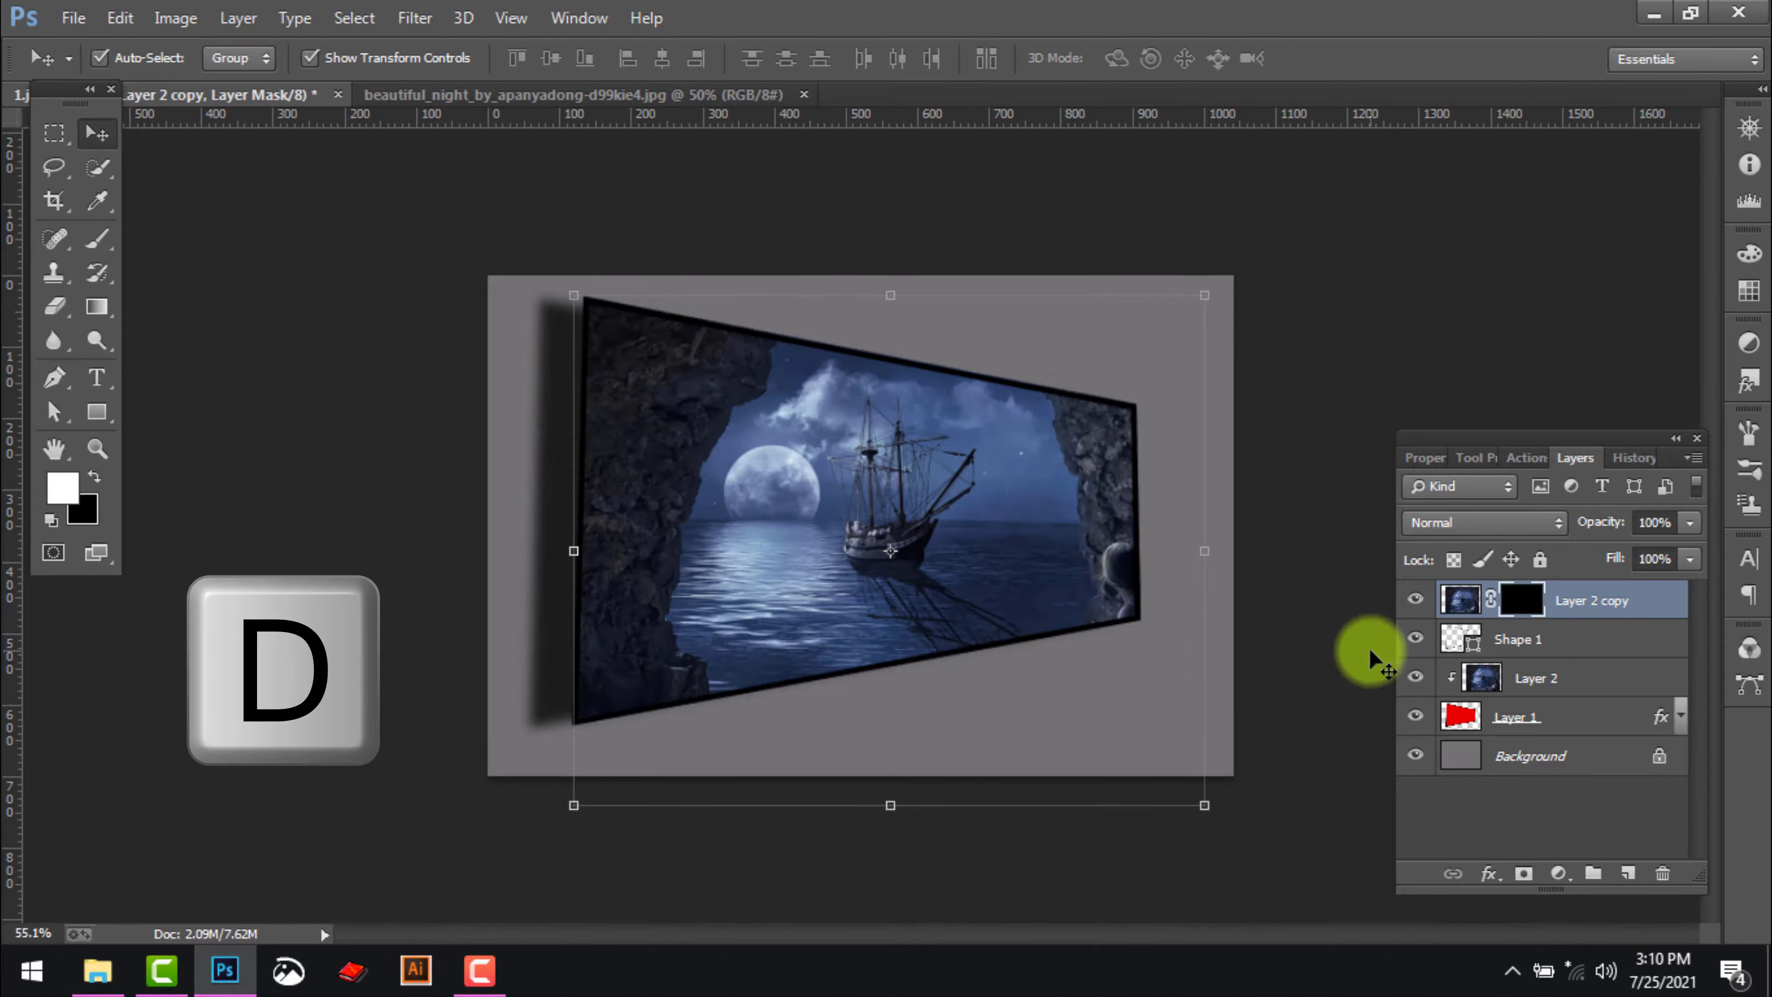
pyautogui.click(97, 238)
pyautogui.scroll(7, 1172, 661)
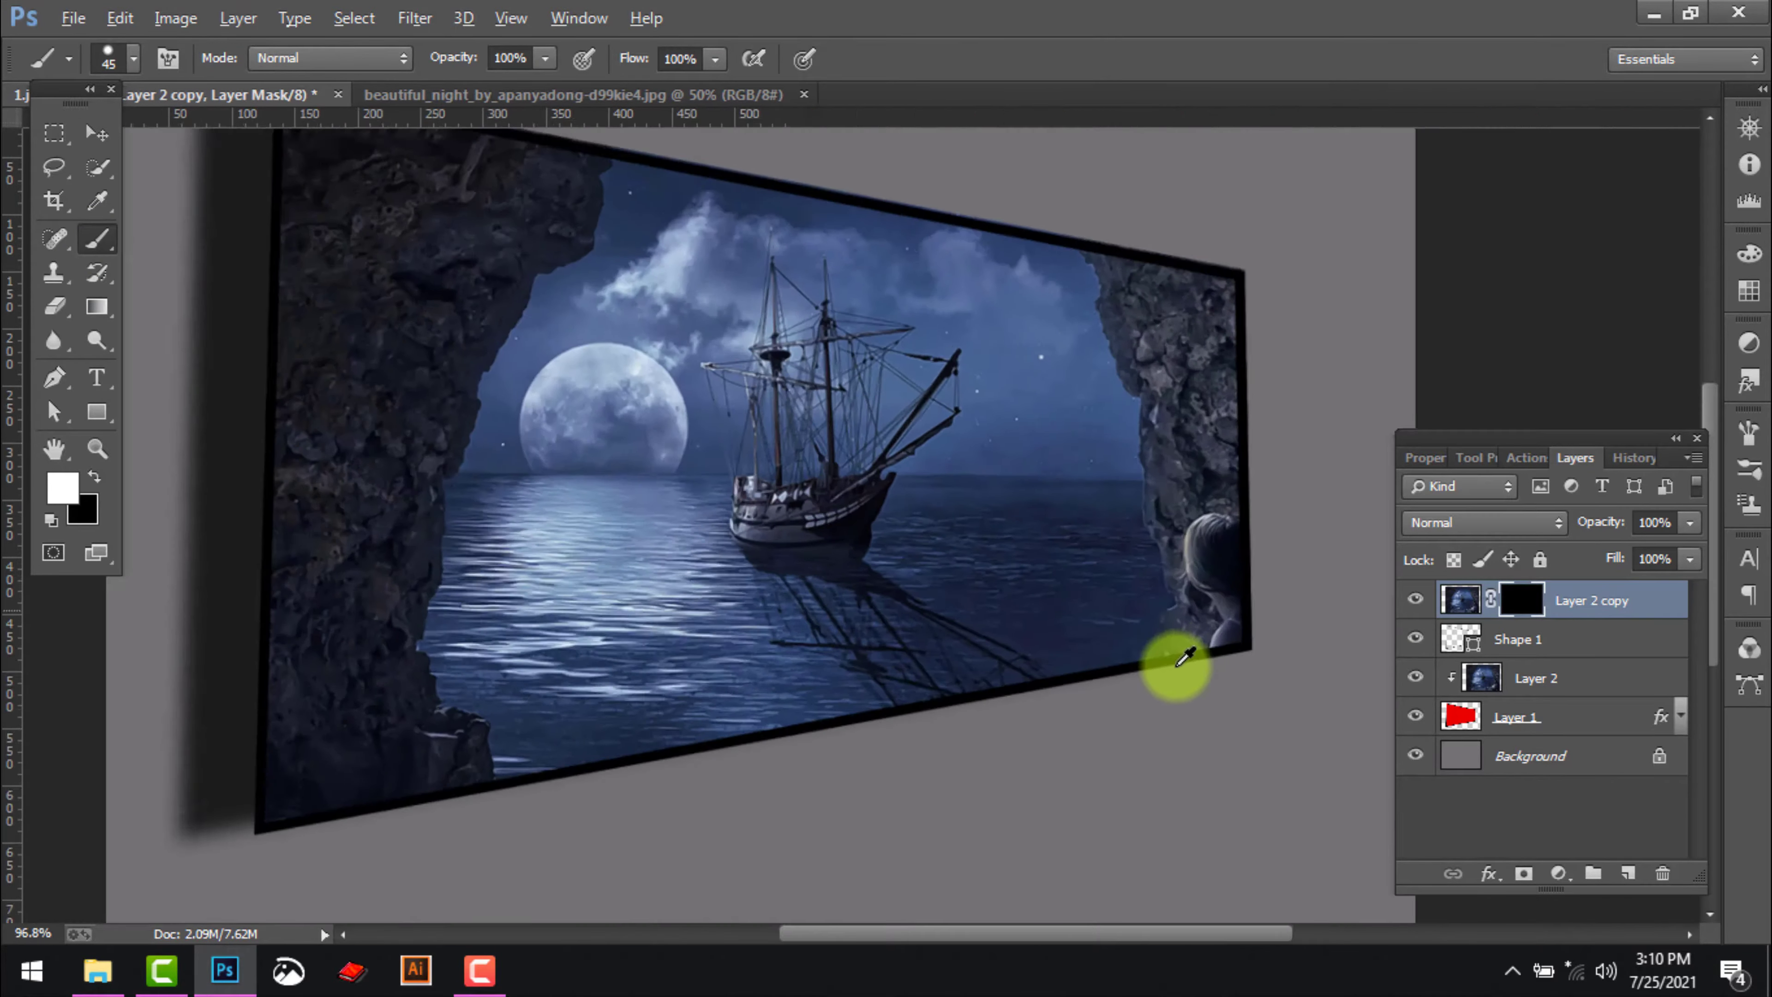
pyautogui.moveTo(1151, 700); pyautogui.dragTo(1000, 621)
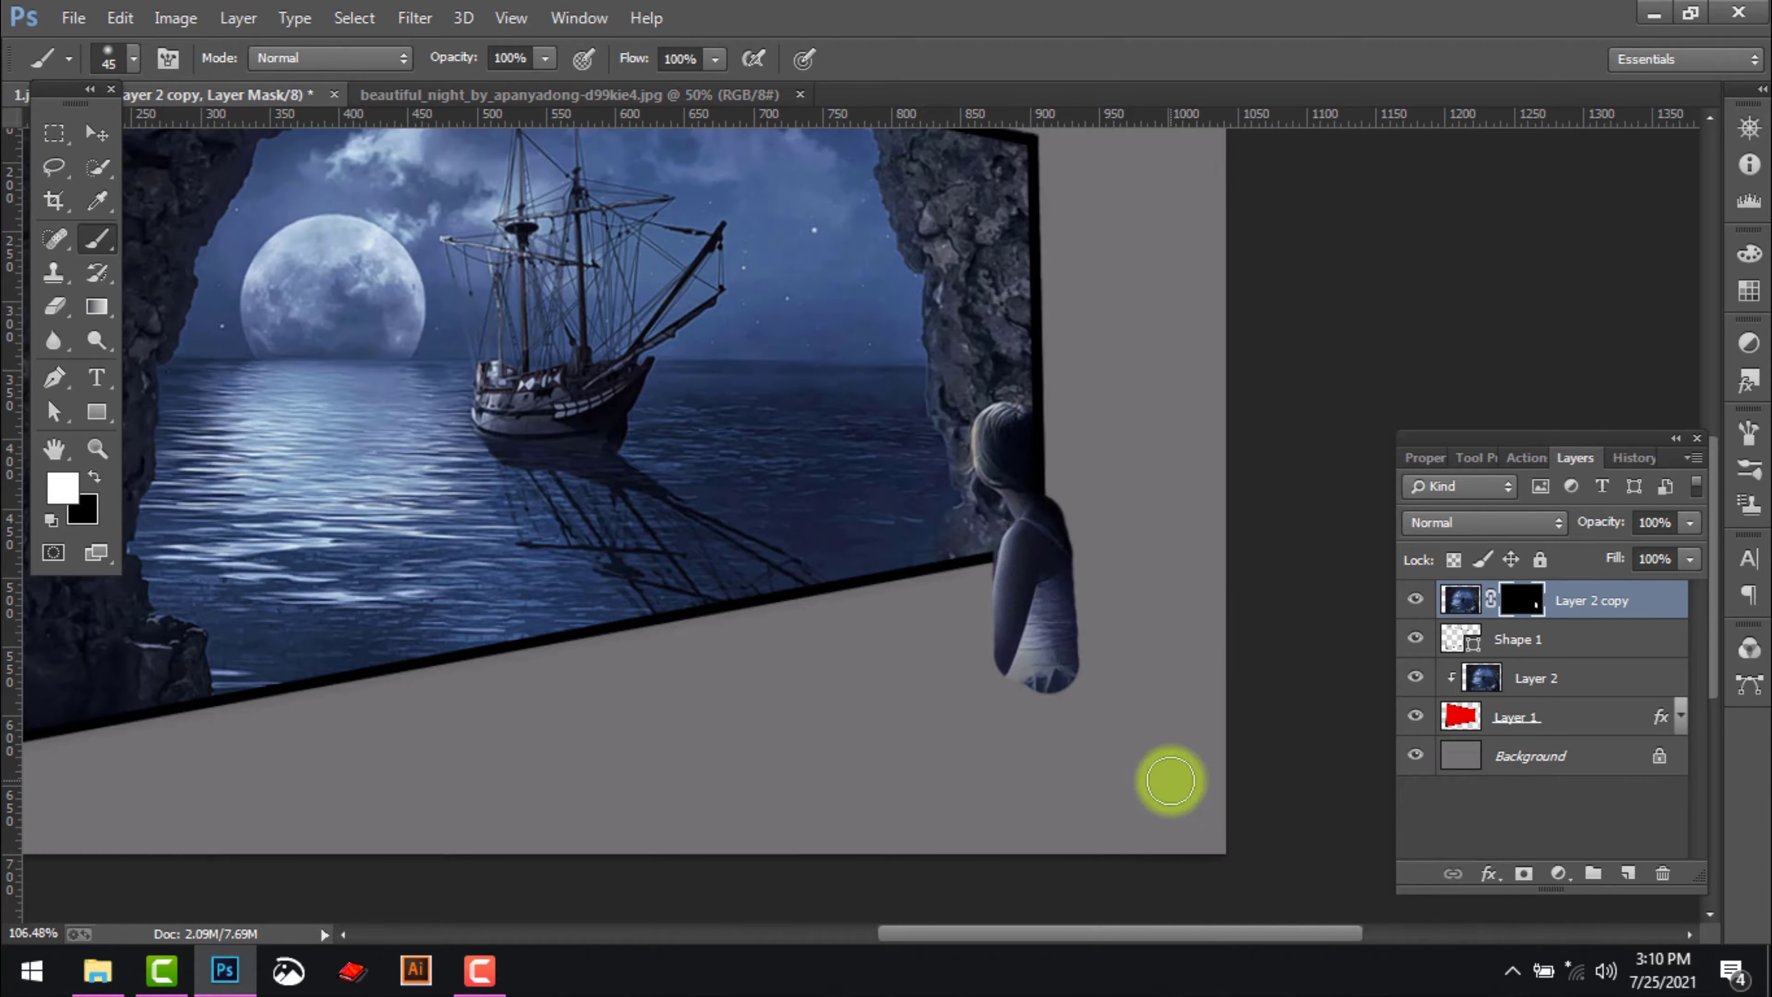
pyautogui.moveTo(1000, 656)
pyautogui.mouseDown()
pyautogui.moveTo(949, 667)
pyautogui.moveTo(937, 640)
pyautogui.moveTo(956, 651)
pyautogui.moveTo(876, 762)
pyautogui.moveTo(983, 749)
pyautogui.moveTo(1032, 704)
pyautogui.moveTo(1056, 746)
pyautogui.moveTo(1067, 675)
pyautogui.moveTo(1044, 781)
pyautogui.moveTo(952, 754)
pyautogui.mouseUp()
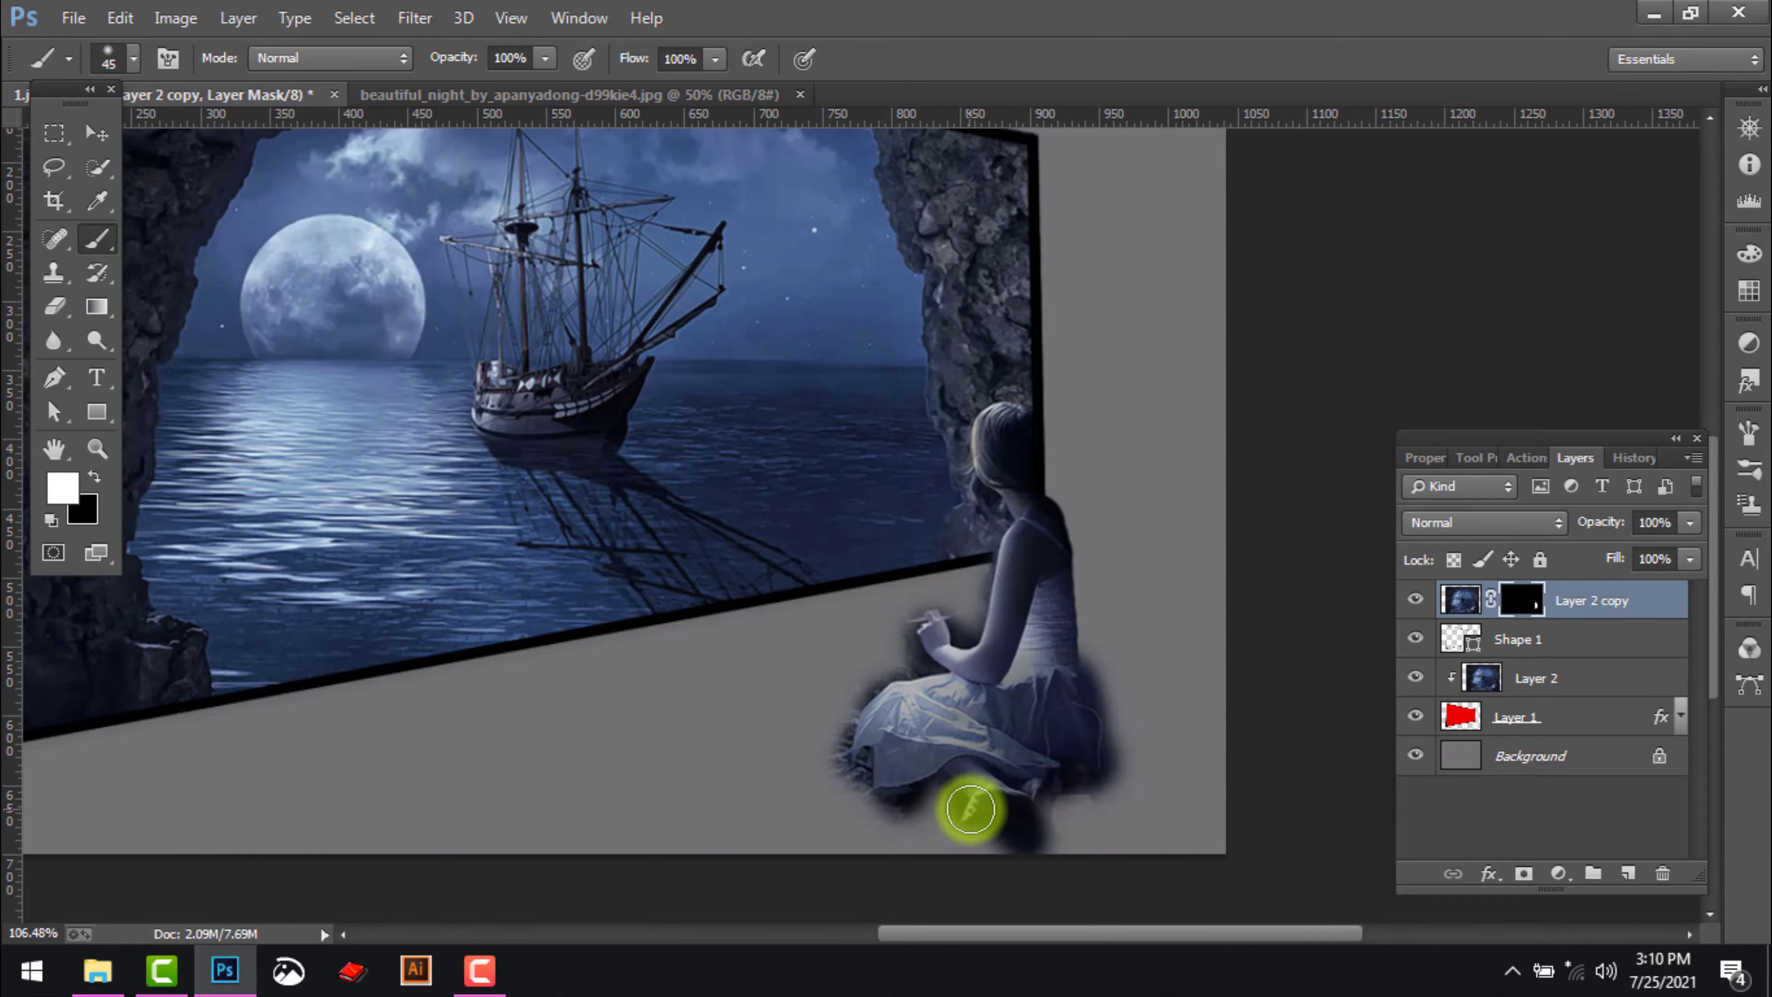
pyautogui.moveTo(1040, 474)
pyautogui.mouseDown()
pyautogui.moveTo(1087, 558)
pyautogui.moveTo(1105, 674)
pyautogui.moveTo(1057, 495)
pyautogui.moveTo(1104, 538)
pyautogui.mouseUp()
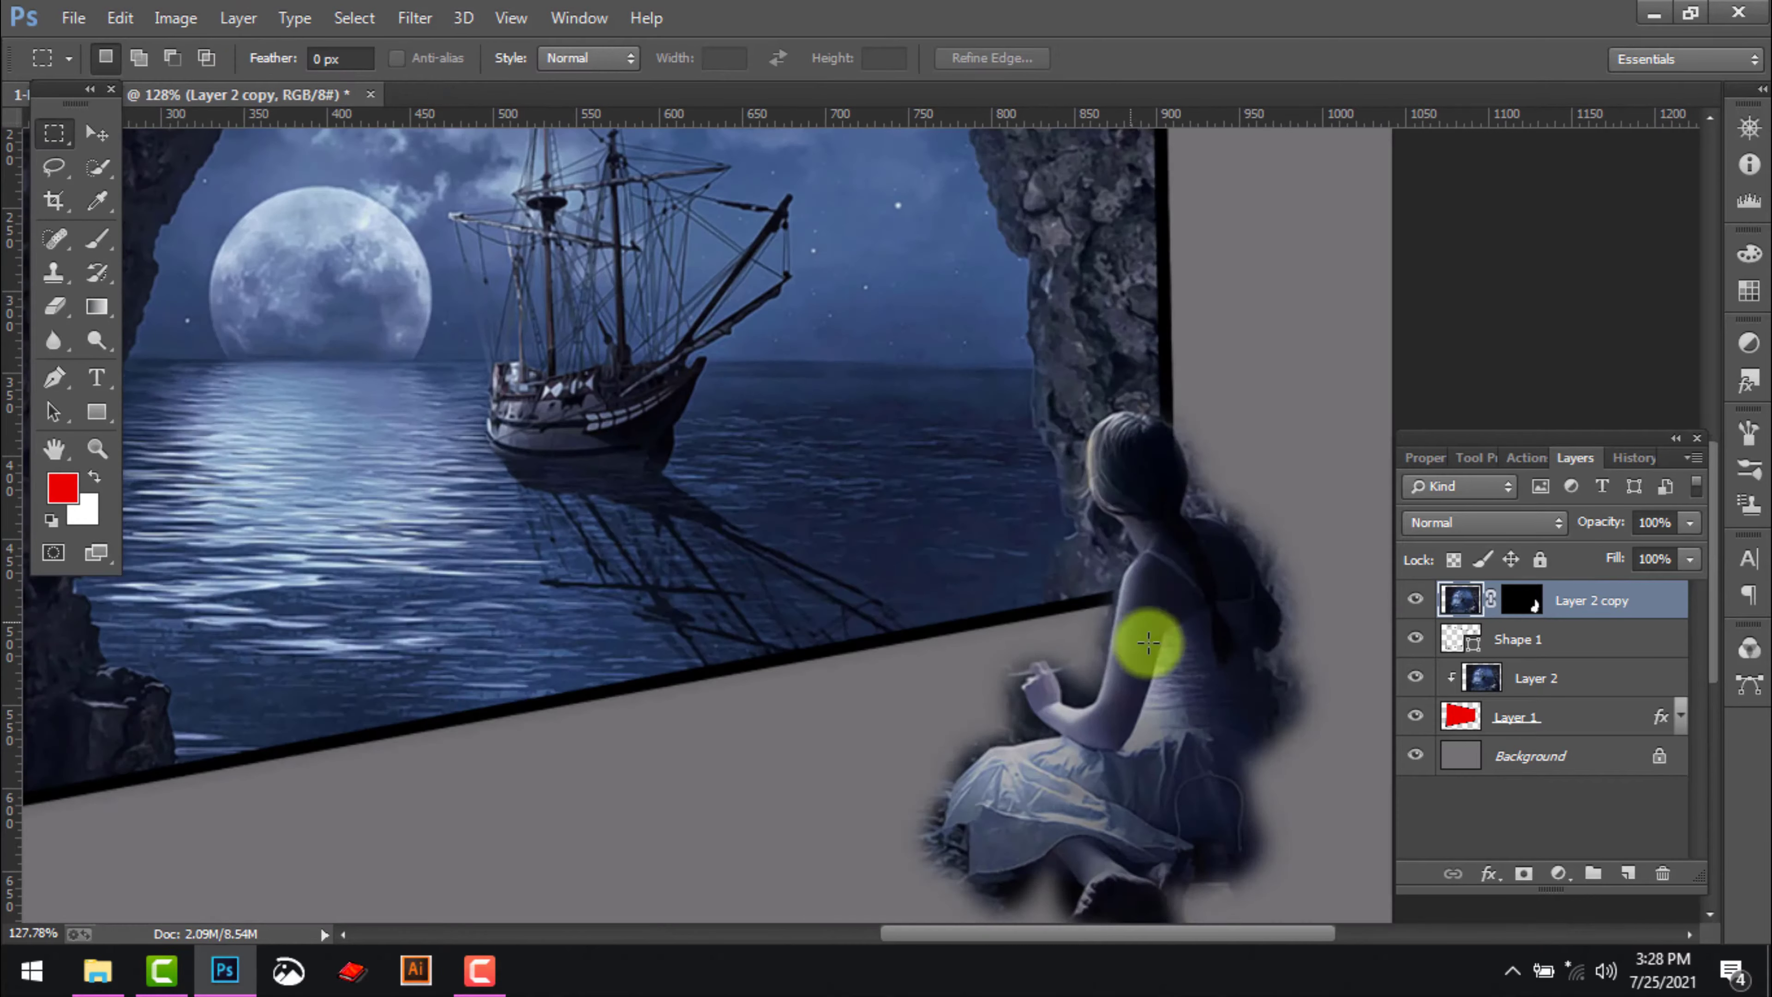
# Select the Layer 2 copy mask and paint white with a 35 px brush to reveal the woman's lower back and the lantern
pyautogui.press('b')
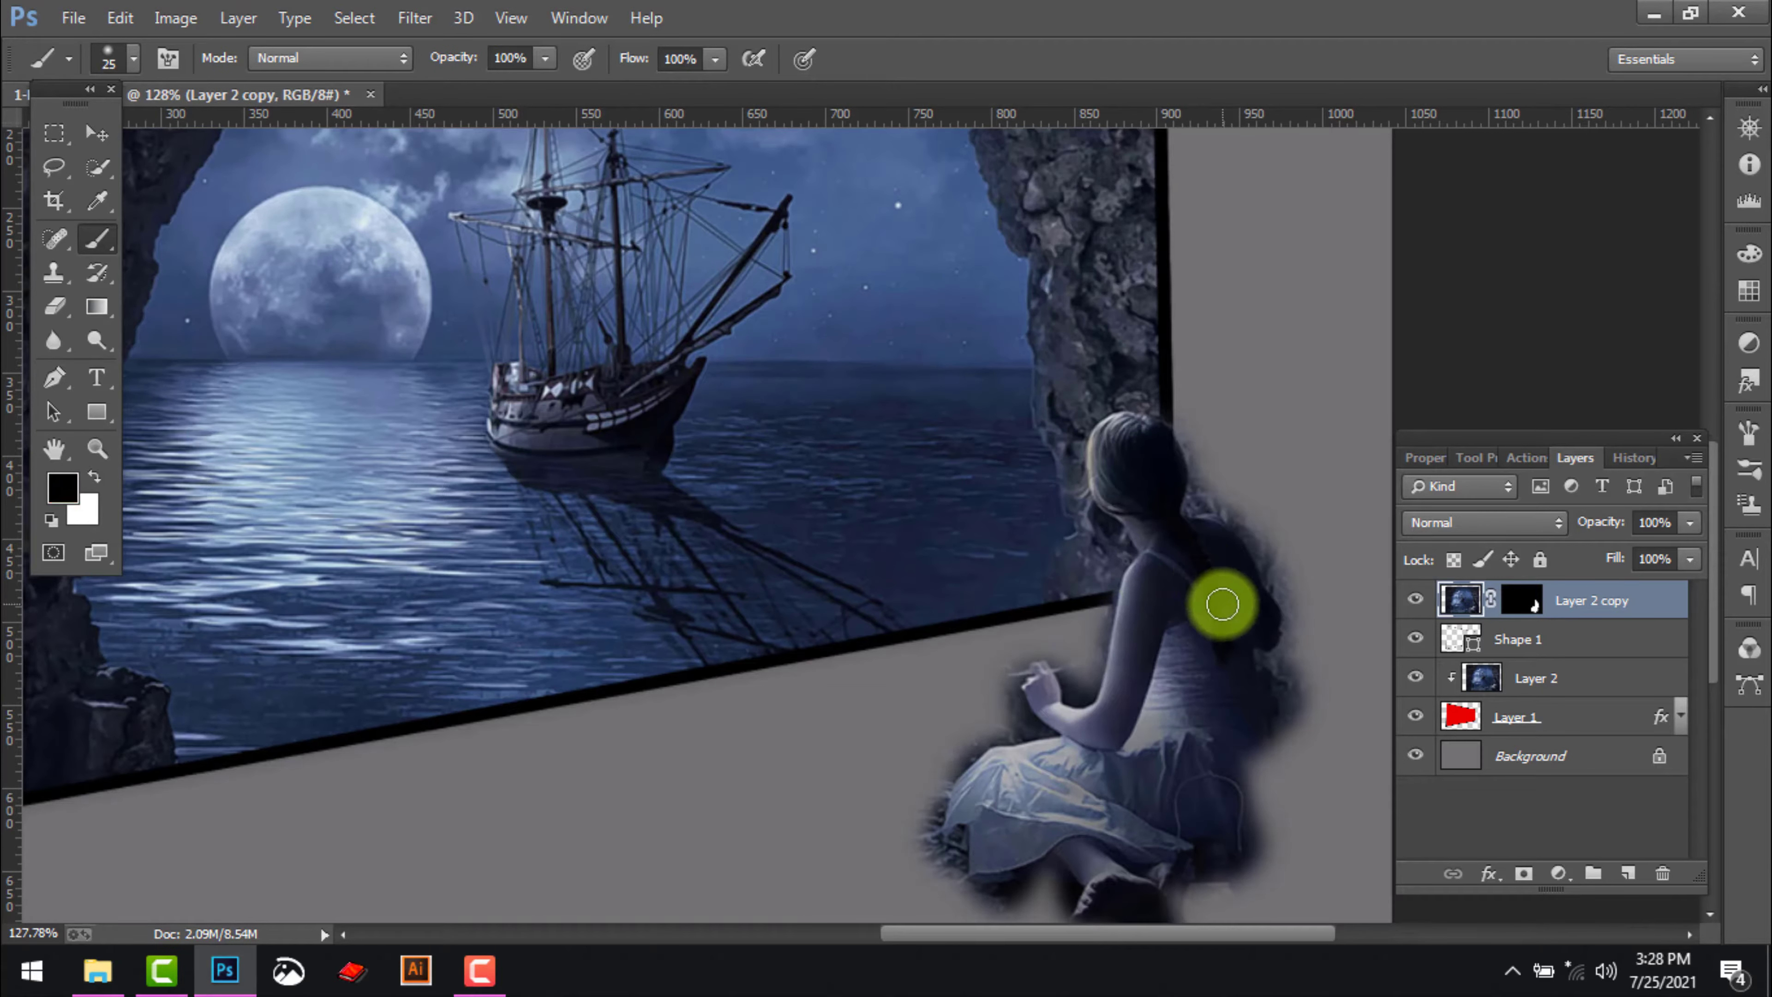
pyautogui.hotkey('ctrl', 'z')
pyautogui.click(1510, 596)
pyautogui.moveTo(1251, 646)
pyautogui.mouseDown()
pyautogui.moveTo(1255, 767)
pyautogui.moveTo(1154, 888)
pyautogui.moveTo(1171, 913)
pyautogui.moveTo(1234, 854)
pyautogui.moveTo(1236, 907)
pyautogui.moveTo(1066, 728)
pyautogui.mouseUp()
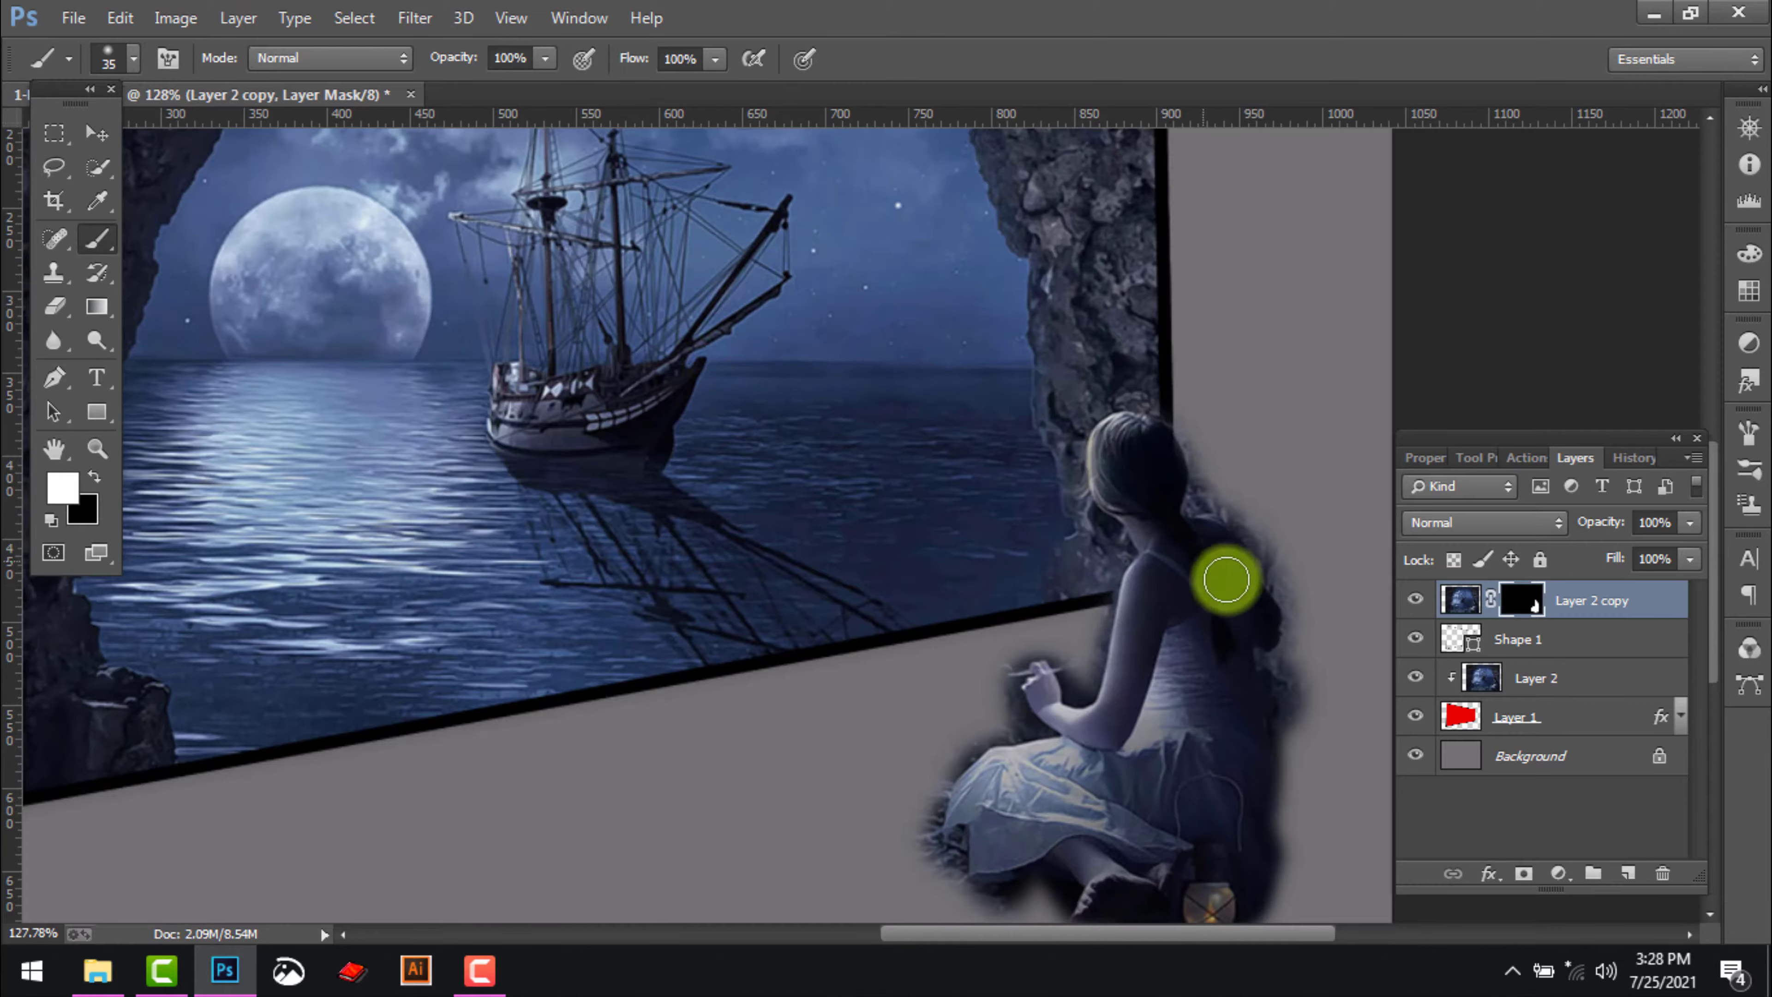
# Refine the mask beside the woman's head with a 15 px brush, alternating black and white
pyautogui.scroll(3, 1228, 586)
pyautogui.moveTo(1219, 578); pyautogui.dragTo(1056, 699)
pyautogui.press('[')
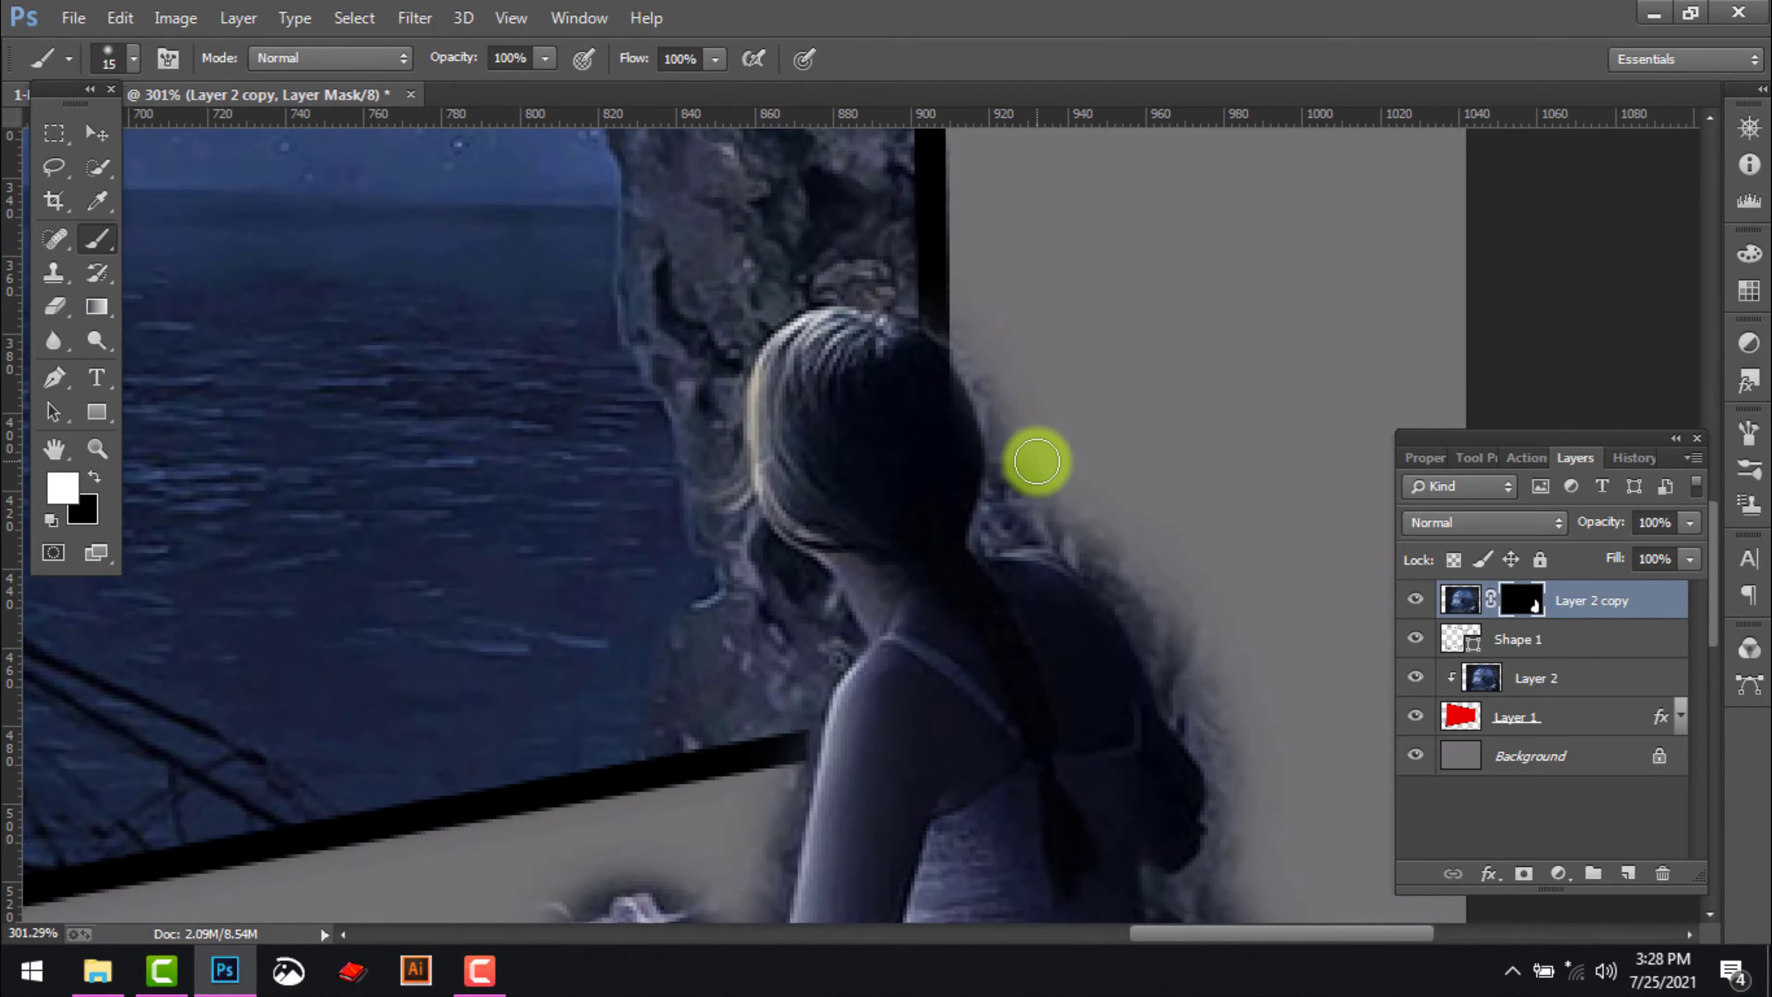
pyautogui.press('x')
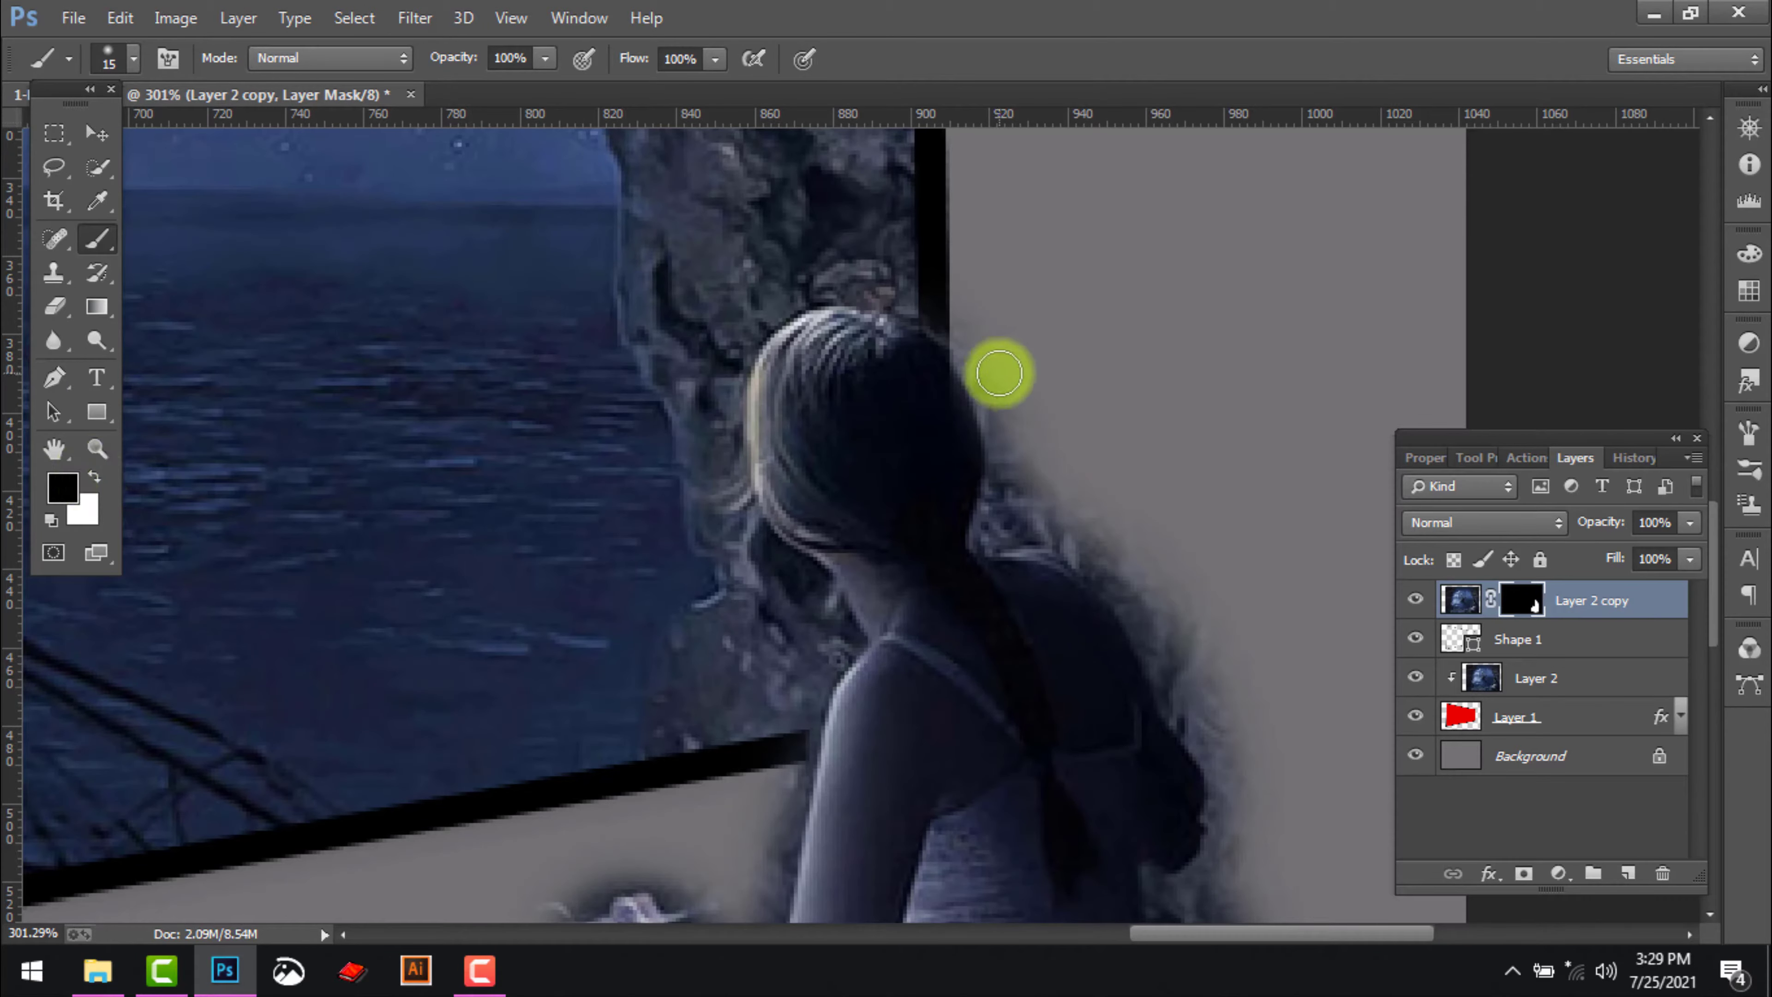
pyautogui.moveTo(997, 375); pyautogui.dragTo(1004, 513)
pyautogui.press('x')
pyautogui.moveTo(972, 408); pyautogui.dragTo(984, 494)
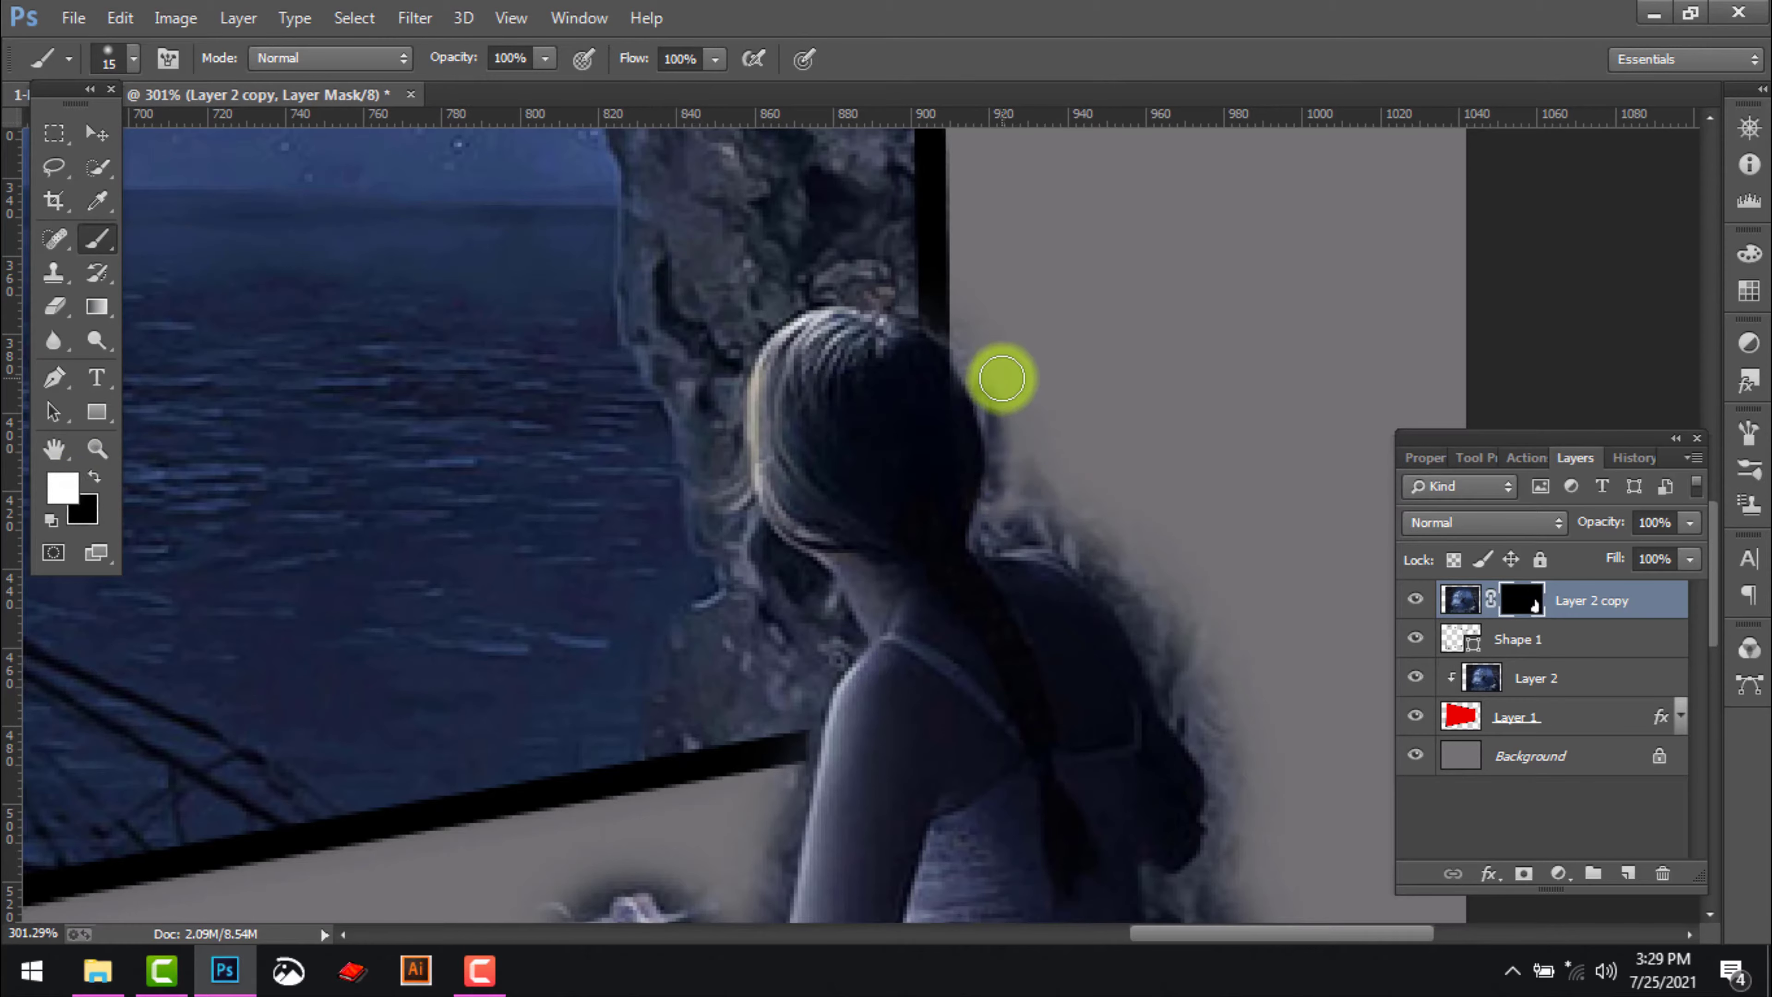
# Paint black on the mask to hide the leftover rock along the woman's shoulder, arm and back
pyautogui.moveTo(996, 398)
pyautogui.mouseDown()
pyautogui.moveTo(1005, 513)
pyautogui.moveTo(1054, 522)
pyautogui.moveTo(1052, 455)
pyautogui.moveTo(1068, 509)
pyautogui.moveTo(1211, 703)
pyautogui.mouseUp()
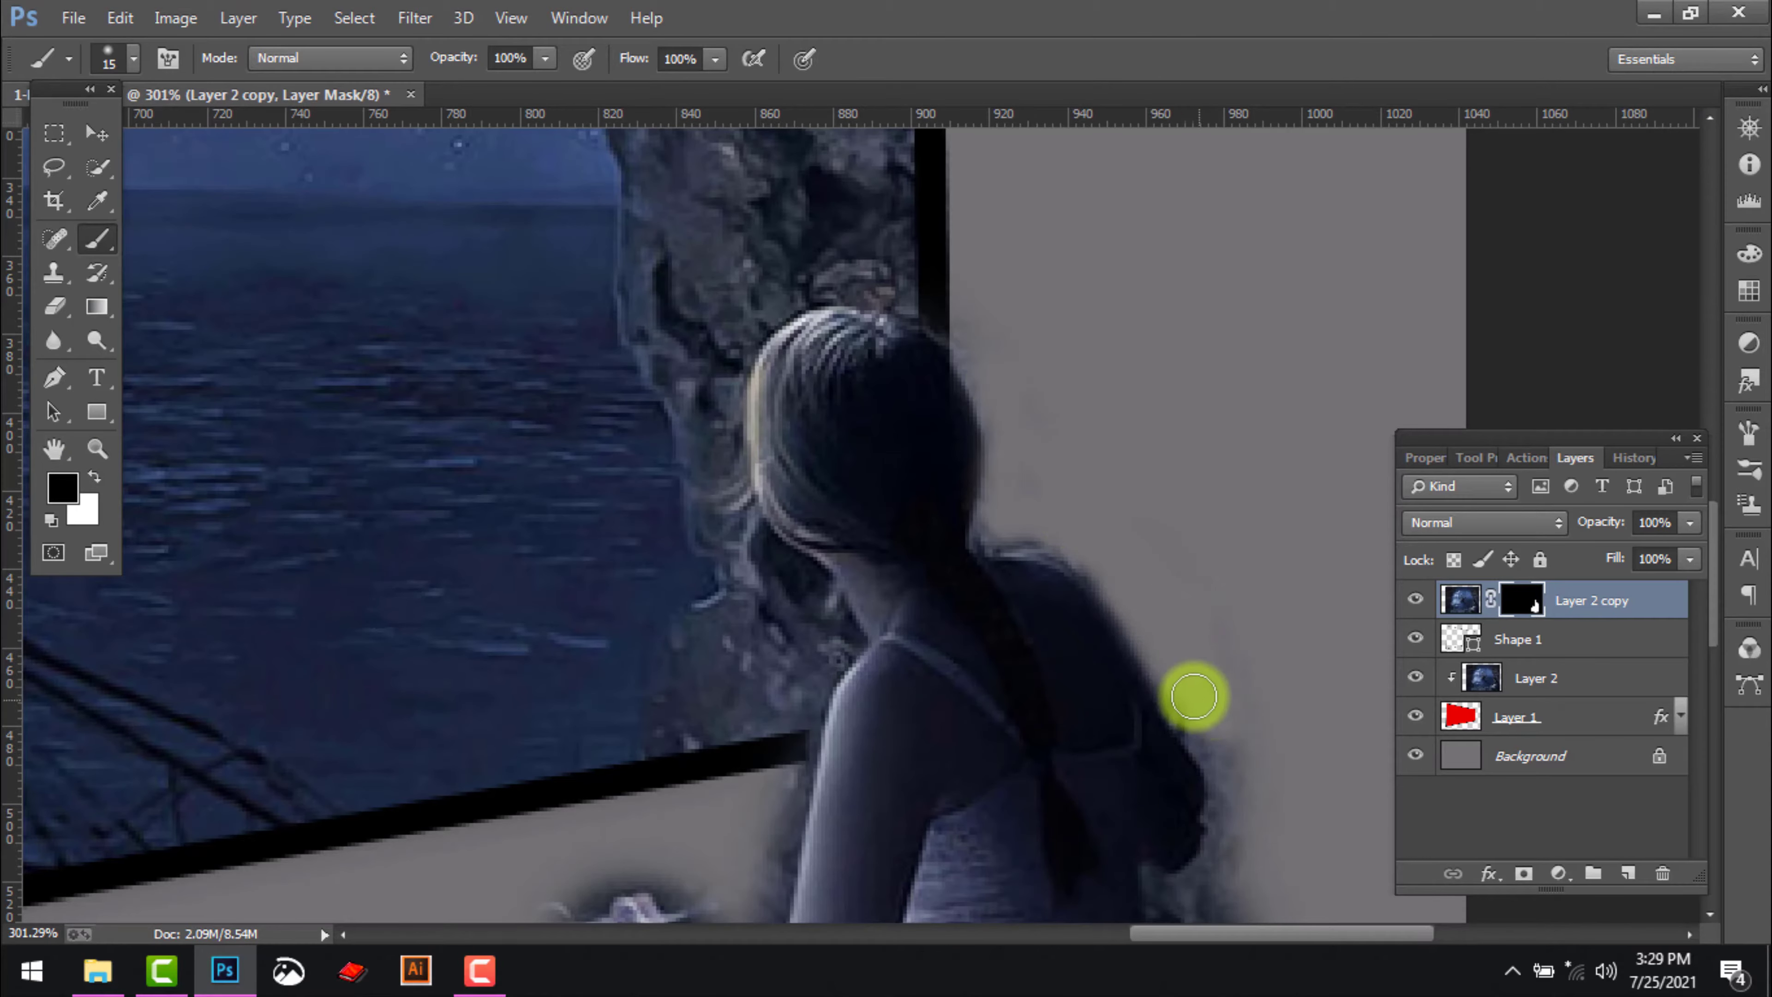
pyautogui.moveTo(1065, 631); pyautogui.dragTo(1063, 417)
pyautogui.moveTo(1249, 588)
pyautogui.mouseDown()
pyautogui.moveTo(1186, 708)
pyautogui.moveTo(1242, 724)
pyautogui.mouseUp()
pyautogui.moveTo(1178, 660); pyautogui.dragTo(1254, 836)
pyautogui.moveTo(988, 662)
pyautogui.mouseDown()
pyautogui.moveTo(949, 400)
pyautogui.moveTo(906, 362)
pyautogui.mouseUp()
pyautogui.moveTo(1087, 423)
pyautogui.mouseDown()
pyautogui.moveTo(1137, 624)
pyautogui.moveTo(1138, 831)
pyautogui.mouseUp()
# Paint white on the mask with a larger brush to restore the dark ground around the woman's feet and lantern
pyautogui.scroll(-5, 1151, 685)
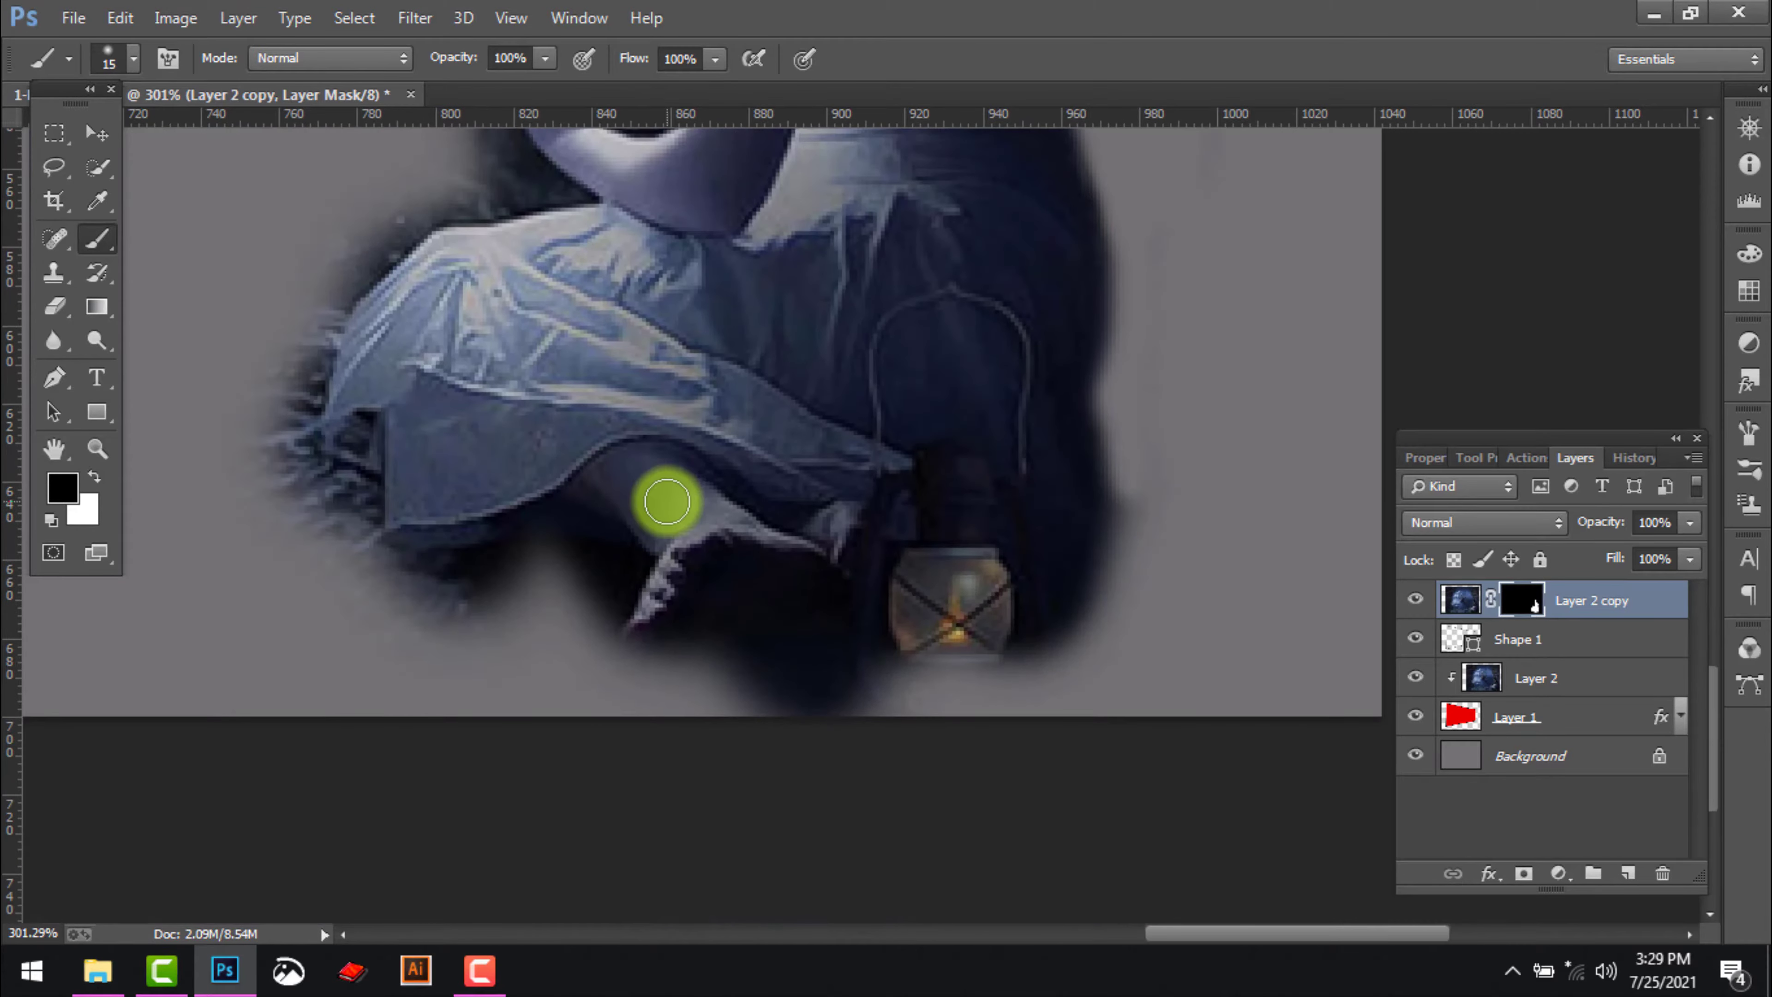
pyautogui.press('x')
pyautogui.press(']')
pyautogui.press(']')
pyautogui.press(']')
pyautogui.moveTo(605, 566)
pyautogui.mouseDown()
pyautogui.moveTo(648, 602)
pyautogui.moveTo(938, 642)
pyautogui.moveTo(915, 670)
pyautogui.moveTo(749, 695)
pyautogui.moveTo(545, 595)
pyautogui.moveTo(641, 619)
pyautogui.mouseUp()
# Paint black on the mask to trim the outer edge of the ground around the skirt, feet and lantern
pyautogui.press('x')
pyautogui.moveTo(466, 655); pyautogui.dragTo(388, 571)
pyautogui.press('[')
pyautogui.moveTo(710, 737); pyautogui.dragTo(569, 728)
pyautogui.moveTo(1152, 492); pyautogui.dragTo(1108, 611)
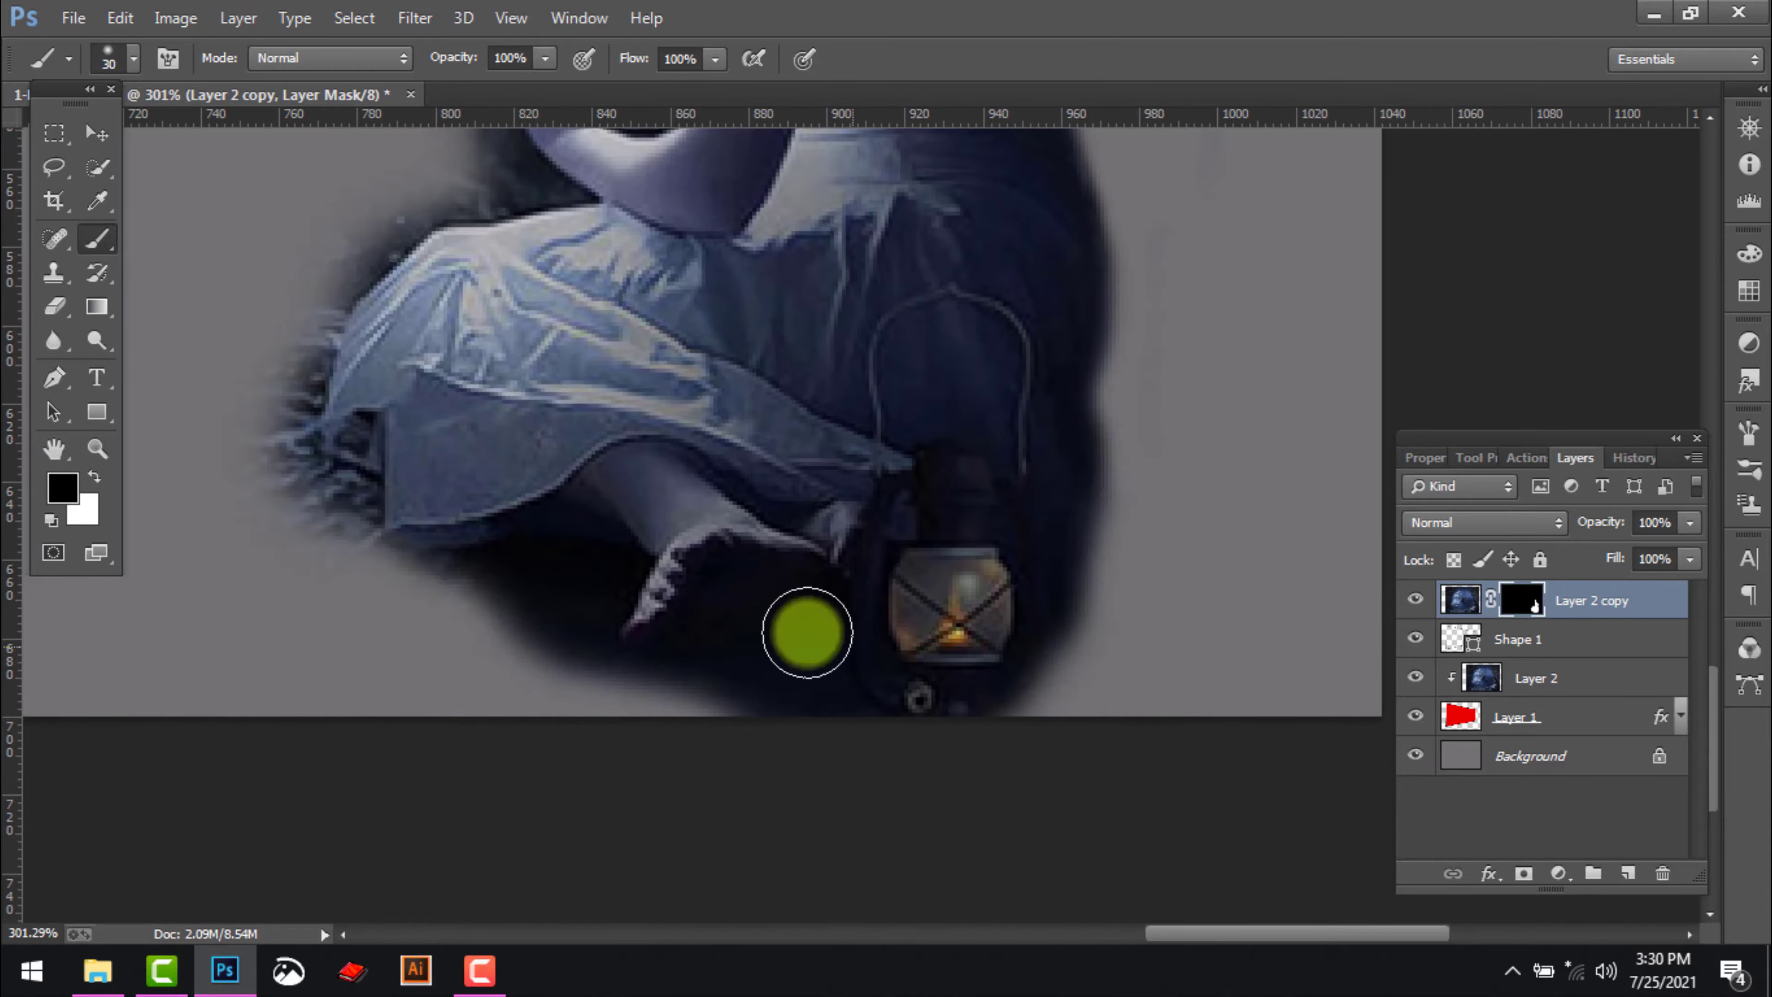
pyautogui.moveTo(807, 632); pyautogui.dragTo(1054, 730)
pyautogui.moveTo(478, 573)
pyautogui.mouseDown()
pyautogui.moveTo(546, 630)
pyautogui.moveTo(591, 618)
pyautogui.moveTo(527, 588)
pyautogui.moveTo(521, 499)
pyautogui.moveTo(549, 577)
pyautogui.mouseUp()
# Paint black on the mask with a smaller brush to remove the dark fringe around the skirt, forearm and hand
pyautogui.press('[')
pyautogui.scroll(2, 550, 531)
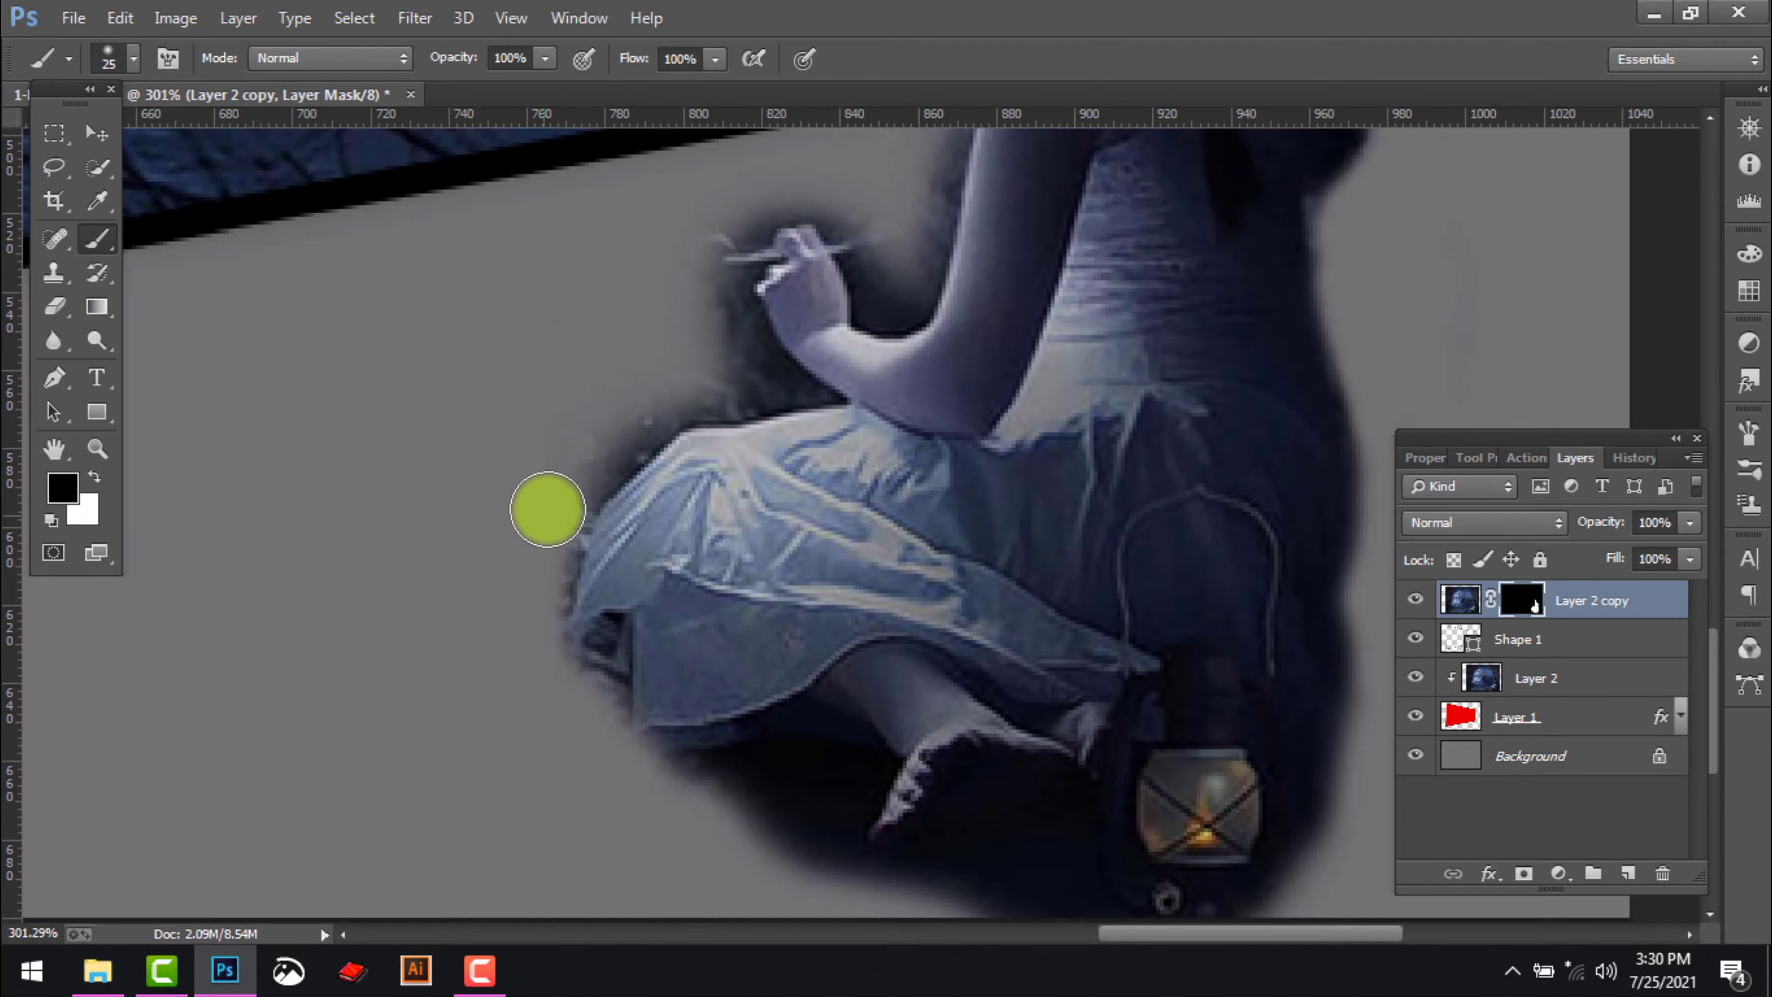
pyautogui.moveTo(550, 506)
pyautogui.mouseDown()
pyautogui.moveTo(656, 400)
pyautogui.moveTo(642, 406)
pyautogui.moveTo(733, 379)
pyautogui.mouseUp()
pyautogui.moveTo(716, 250)
pyautogui.mouseDown()
pyautogui.moveTo(739, 332)
pyautogui.moveTo(801, 390)
pyautogui.moveTo(700, 267)
pyautogui.mouseUp()
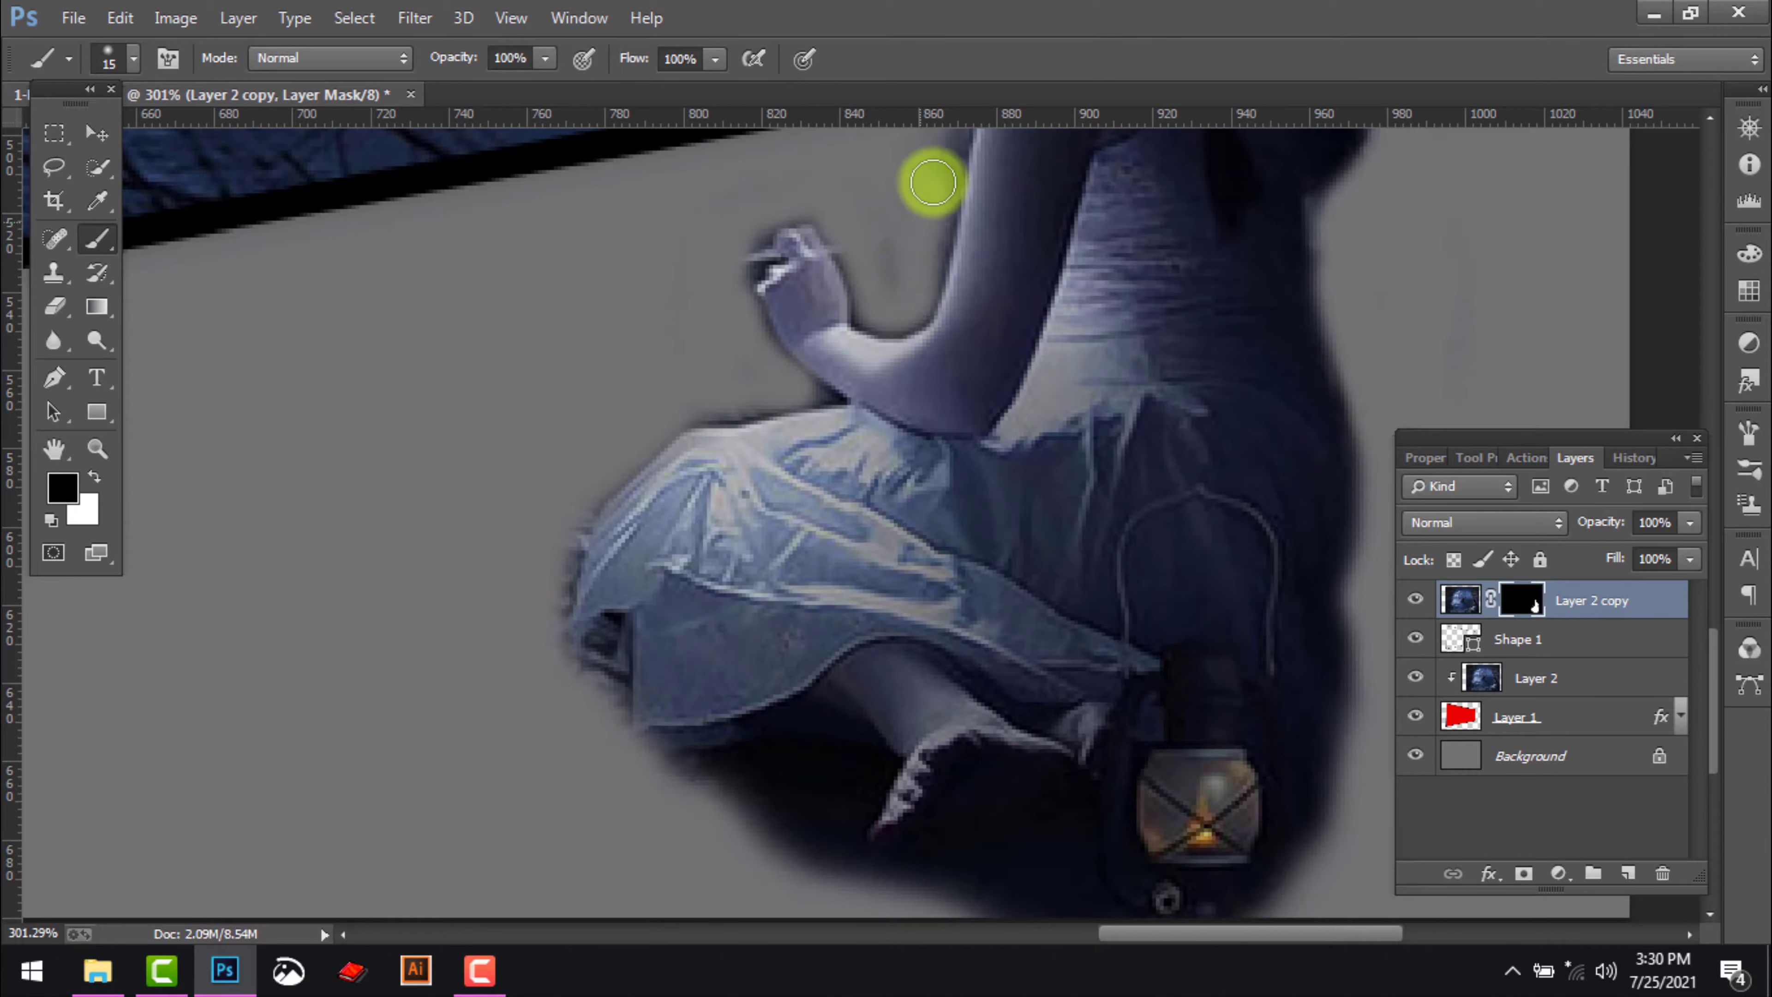
# Paint white on the mask with a 15 px brush to fill in the ground below the woman's foot
pyautogui.scroll(5, 865, 314)
pyautogui.scroll(-4, 712, 569)
pyautogui.scroll(3, 812, 841)
pyautogui.press('x')
pyautogui.moveTo(744, 775); pyautogui.dragTo(819, 780)
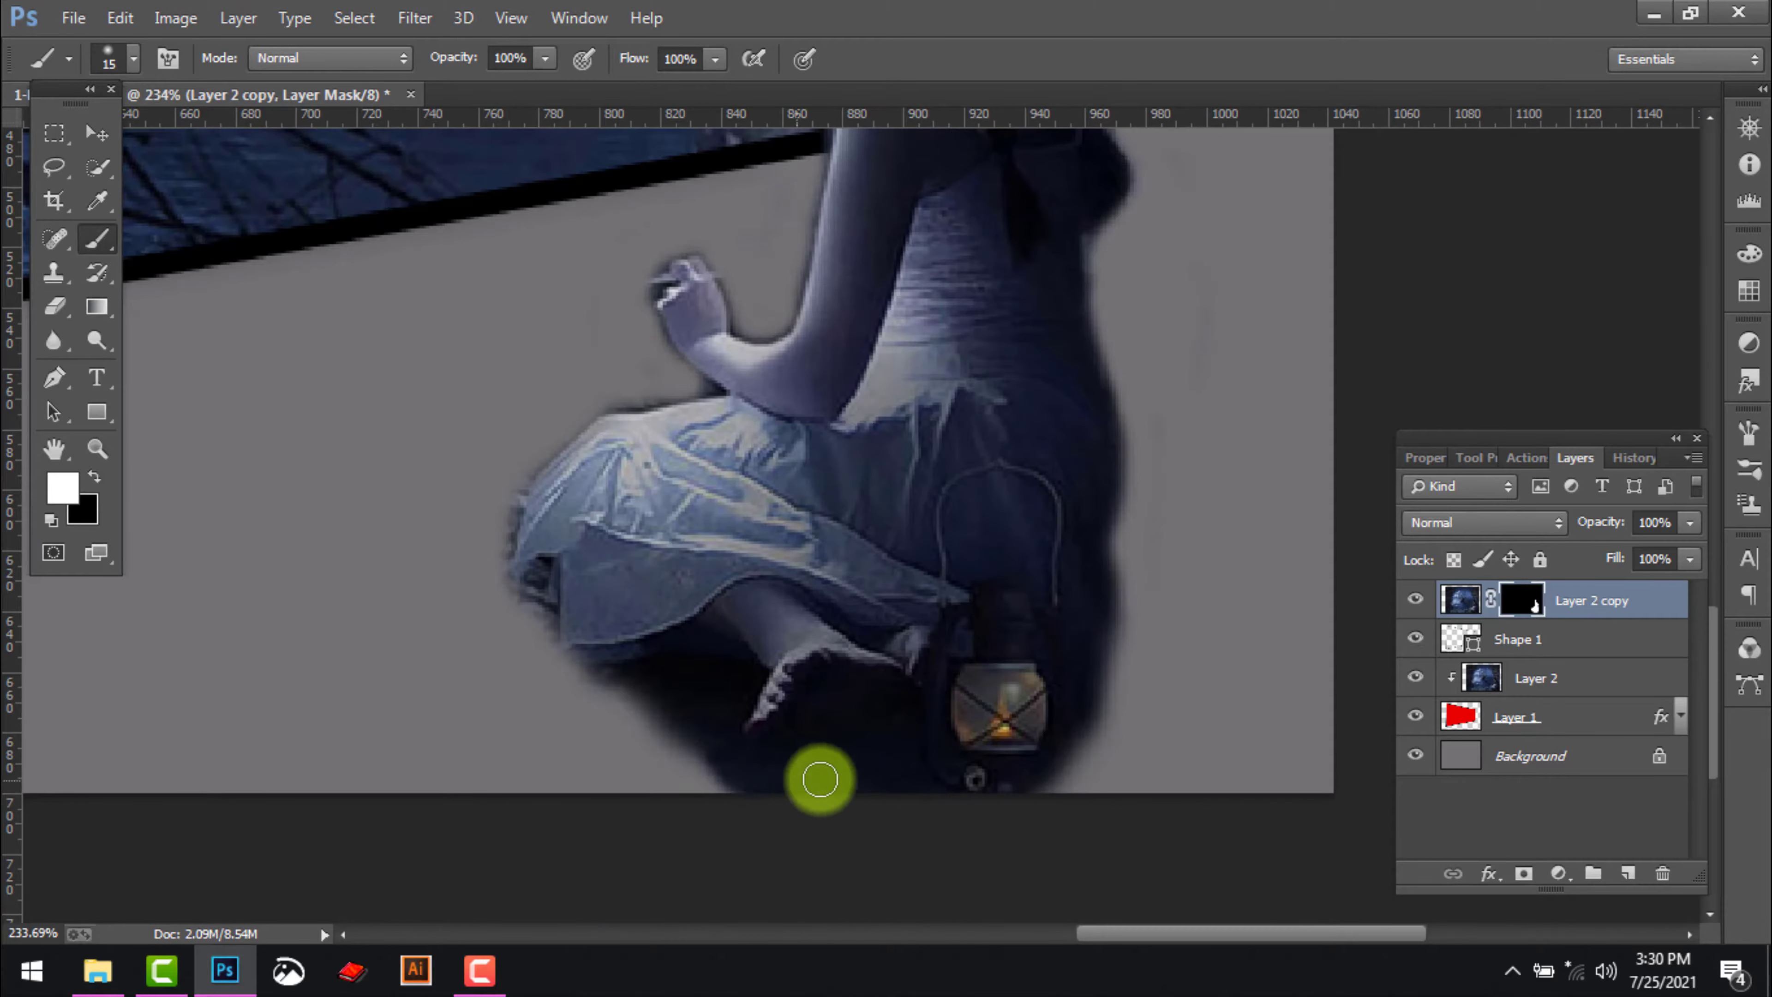
pyautogui.scroll(-2, 885, 705)
# Create a new top layer and paint black with a soft 30 px brush around the woman's arm, hand, skirt and feet
pyautogui.click(1627, 874)
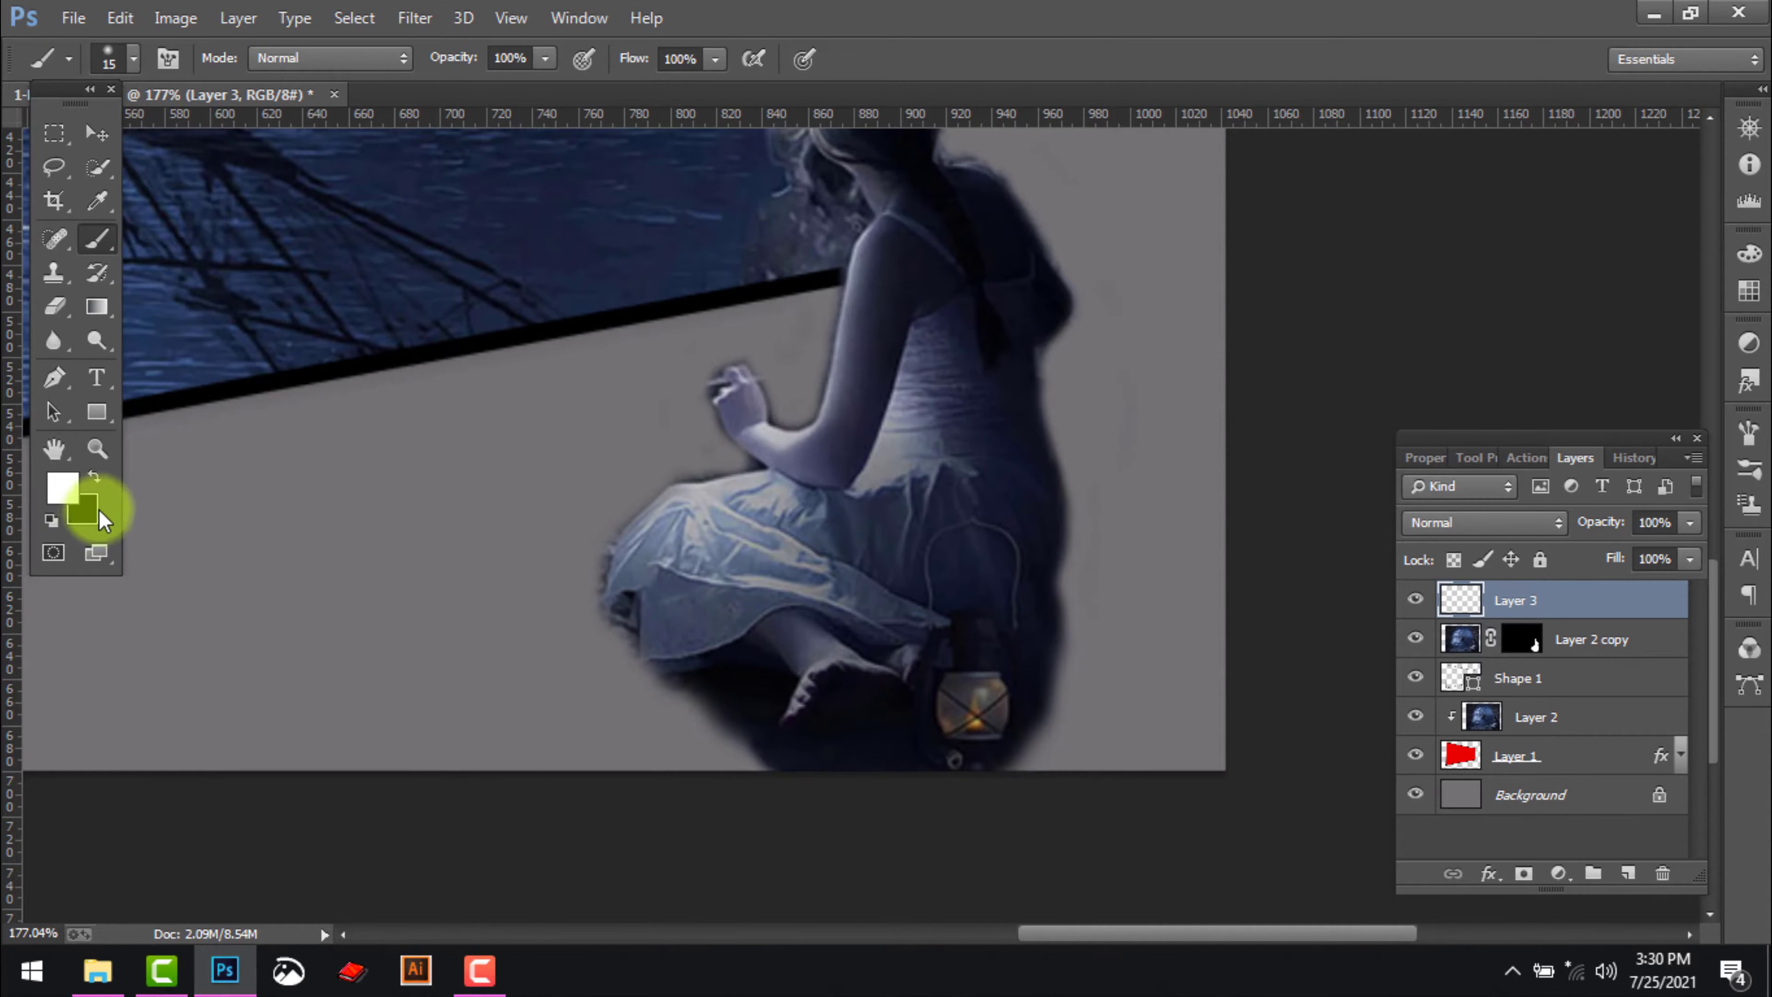
pyautogui.press('x')
pyautogui.rightClick(578, 494)
pyautogui.doubleClick(617, 670)
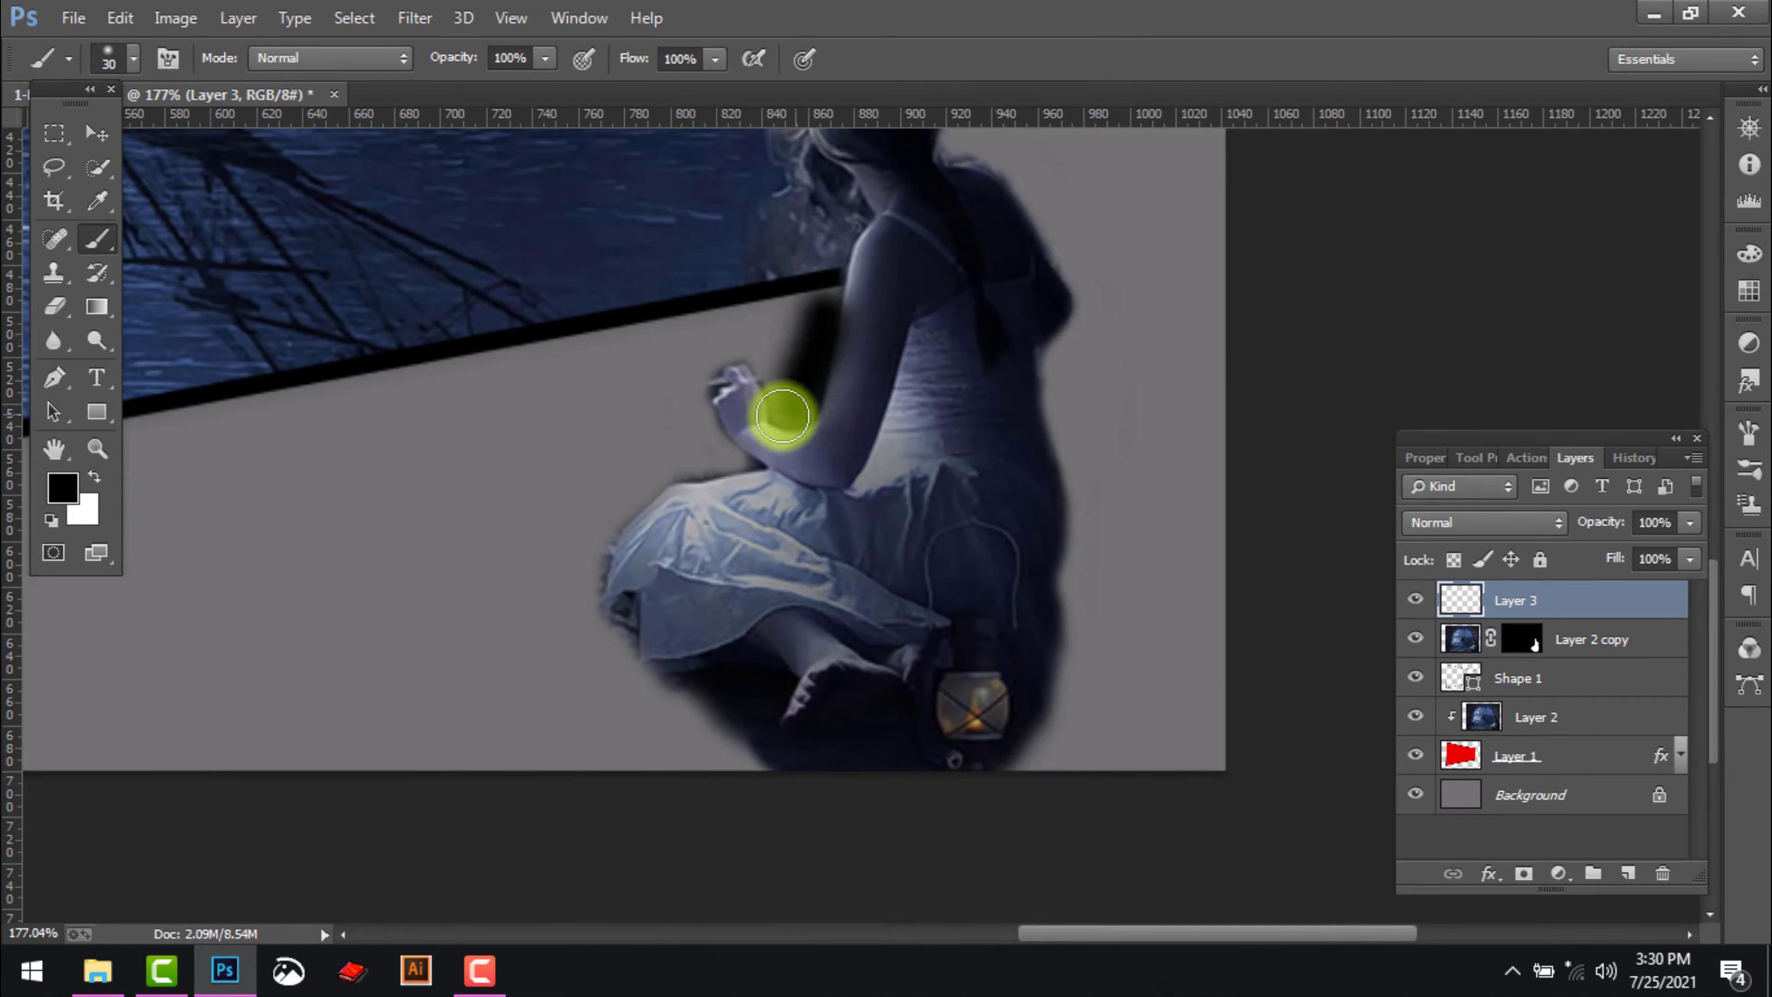
pyautogui.moveTo(782, 416)
pyautogui.mouseDown()
pyautogui.moveTo(731, 376)
pyautogui.moveTo(722, 412)
pyautogui.mouseUp()
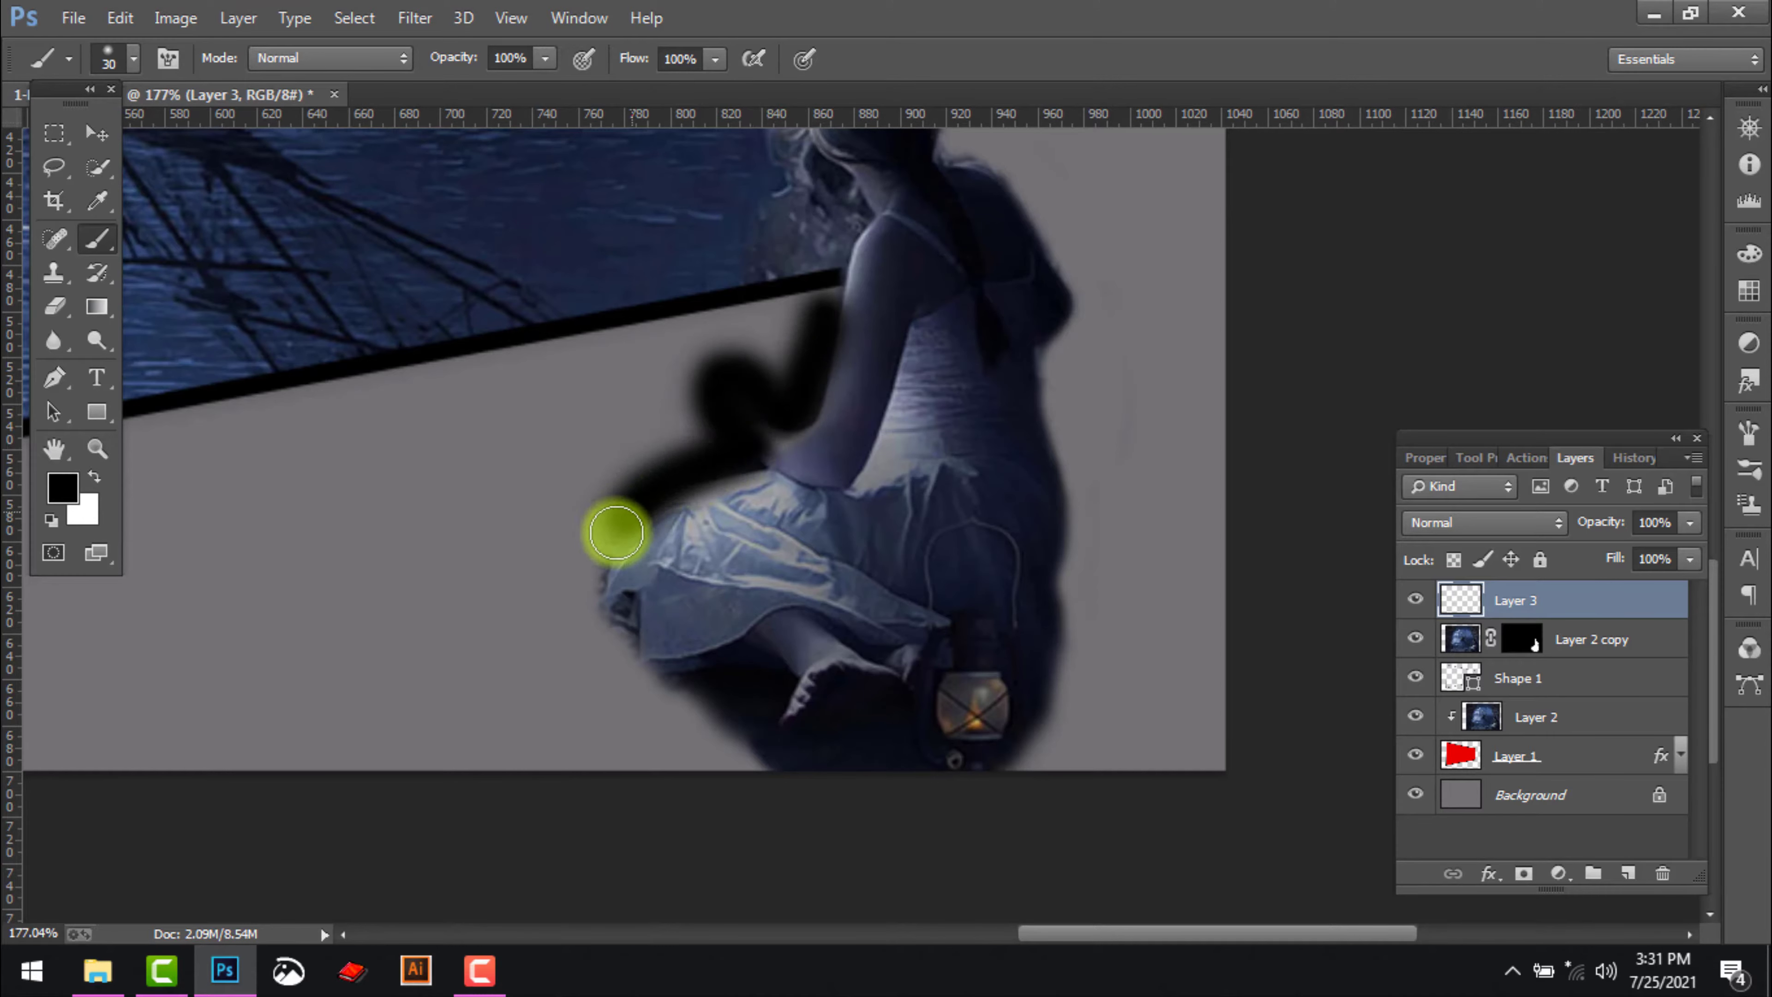
pyautogui.moveTo(601, 613)
pyautogui.mouseDown()
pyautogui.moveTo(632, 681)
pyautogui.moveTo(743, 768)
pyautogui.moveTo(615, 626)
pyautogui.moveTo(613, 678)
pyautogui.moveTo(745, 782)
pyautogui.moveTo(814, 713)
pyautogui.mouseUp()
# Continue the black outline on the new layer behind the woman's head, down her back and around the lantern
pyautogui.scroll(3, 977, 237)
pyautogui.moveTo(957, 261)
pyautogui.mouseDown()
pyautogui.moveTo(969, 311)
pyautogui.moveTo(948, 213)
pyautogui.moveTo(958, 311)
pyautogui.moveTo(1061, 440)
pyautogui.mouseUp()
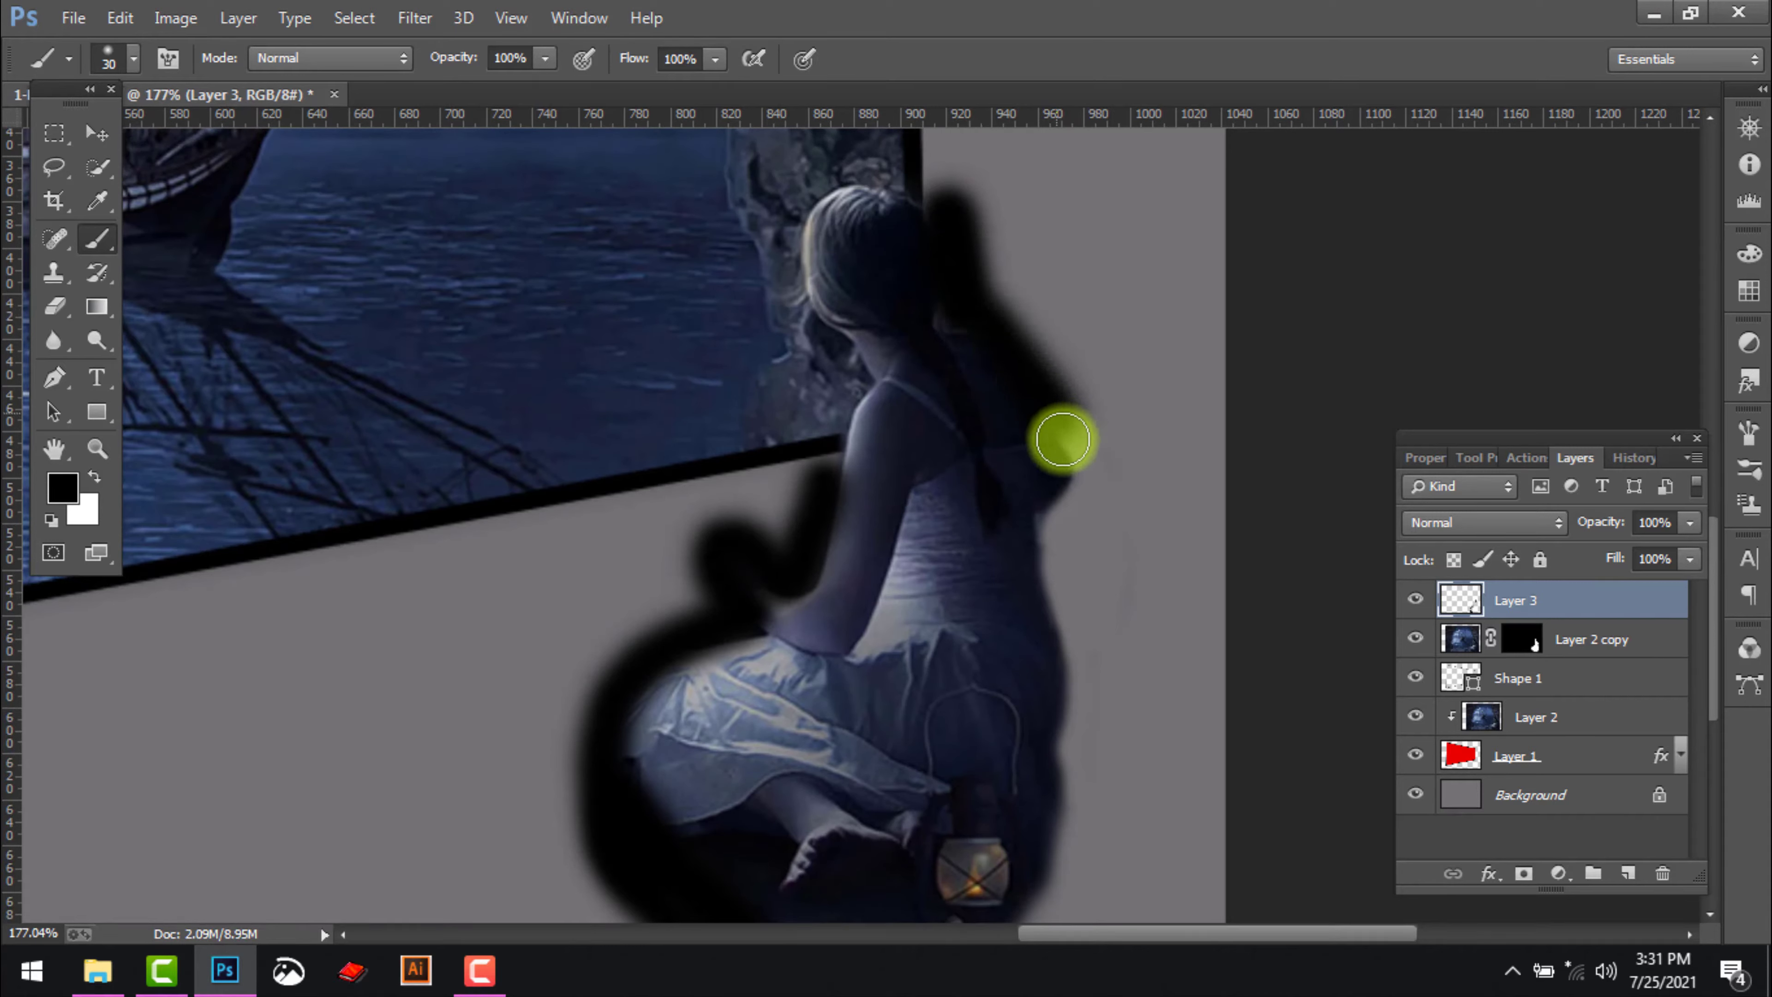
pyautogui.moveTo(1056, 509)
pyautogui.mouseDown()
pyautogui.moveTo(1074, 727)
pyautogui.moveTo(1037, 928)
pyautogui.moveTo(1095, 722)
pyautogui.moveTo(1075, 901)
pyautogui.moveTo(935, 930)
pyautogui.mouseUp()
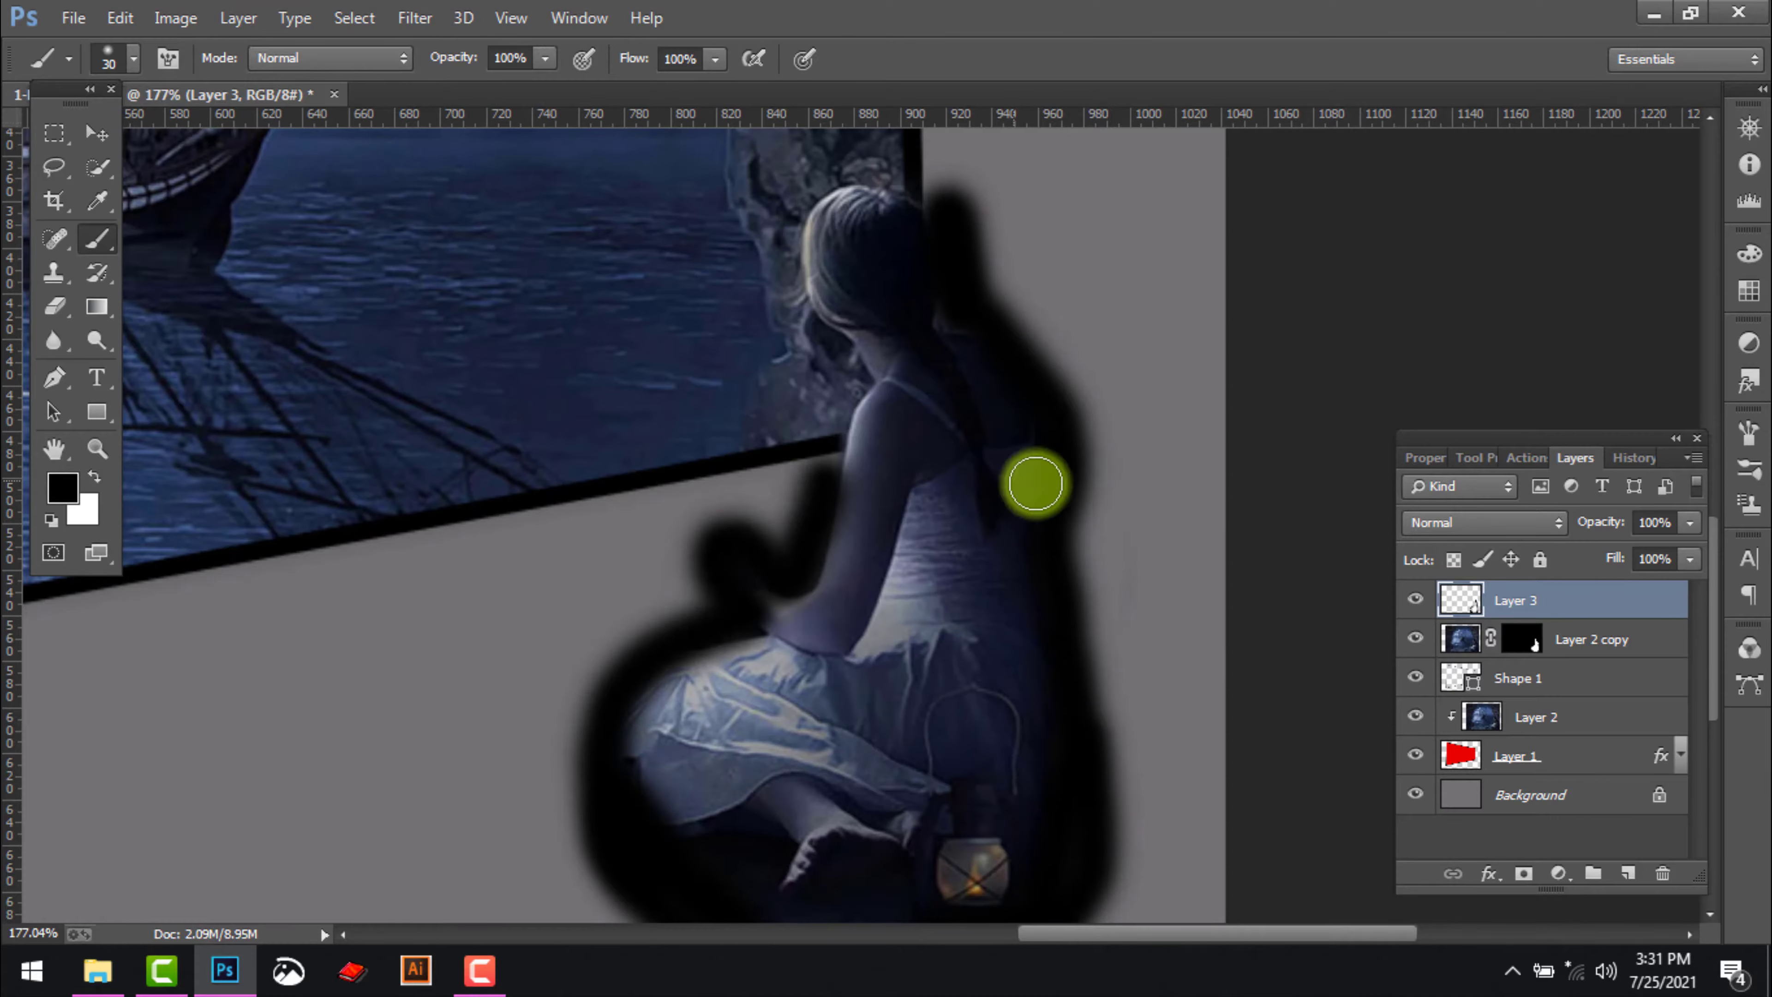
pyautogui.scroll(-1, 1142, 566)
pyautogui.scroll(-2, 1151, 558)
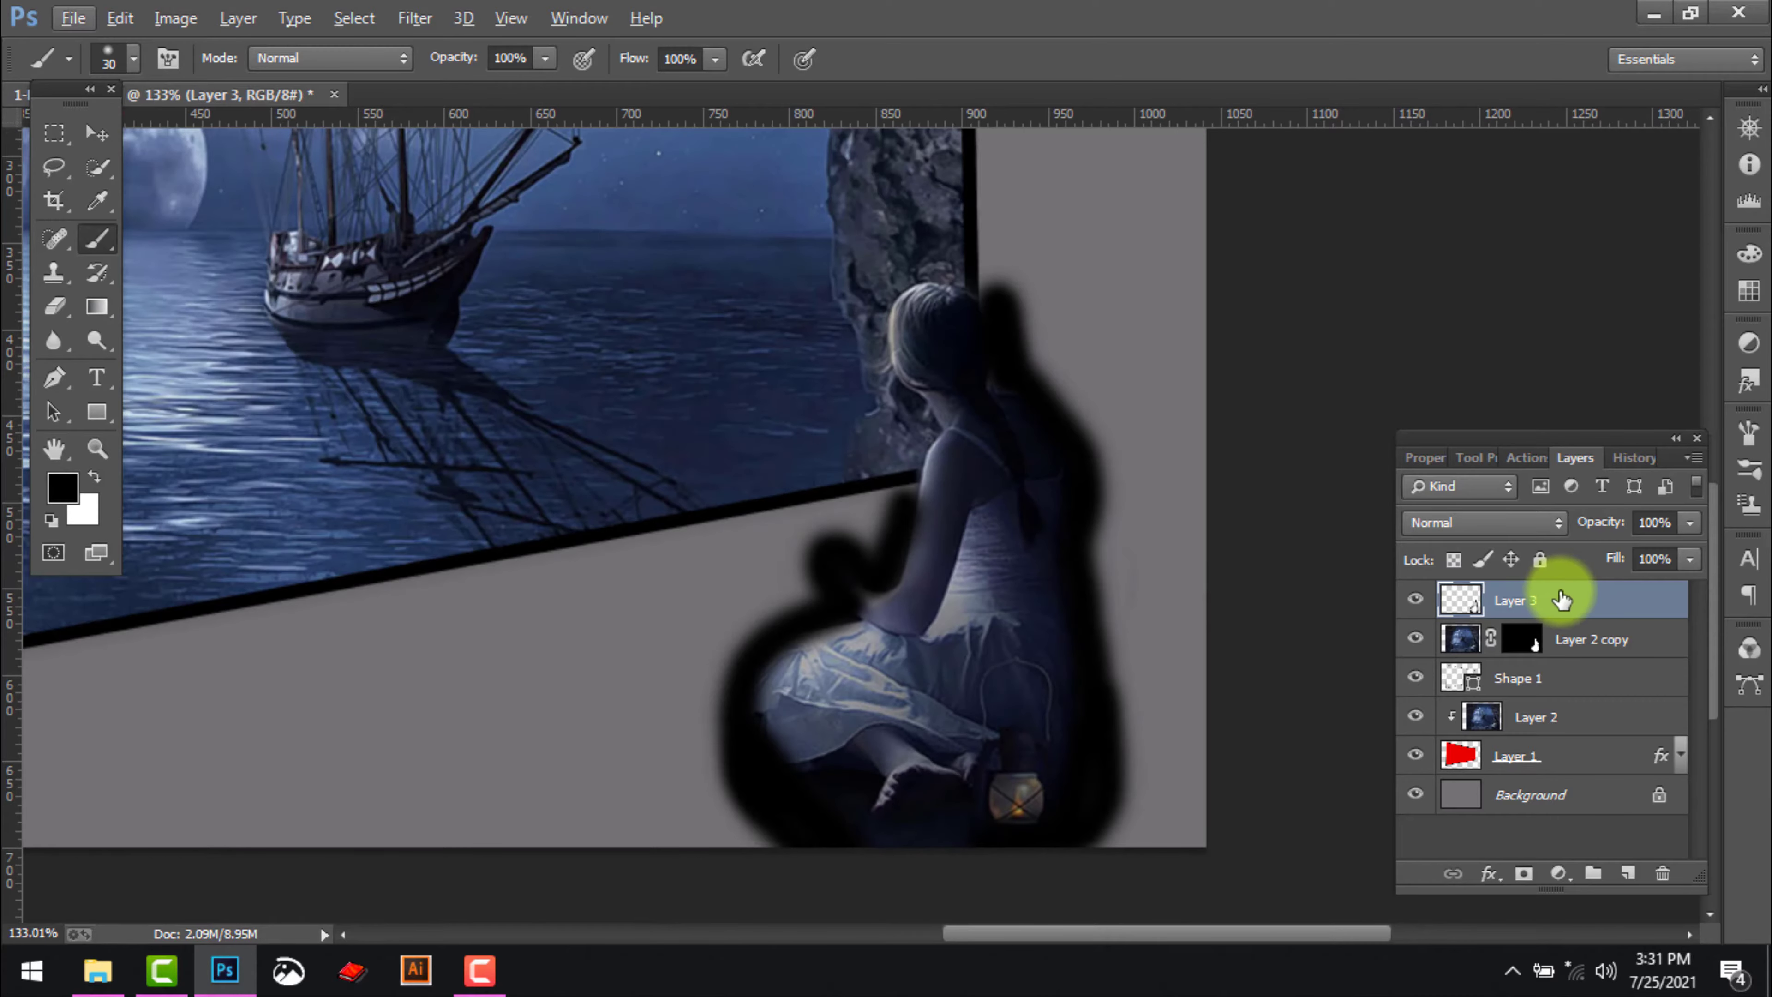
# Move the black outline layer below Layer 2 copy and apply a Gaussian Blur with a radius of 8.8 pixels
pyautogui.moveTo(1562, 599); pyautogui.dragTo(1585, 661)
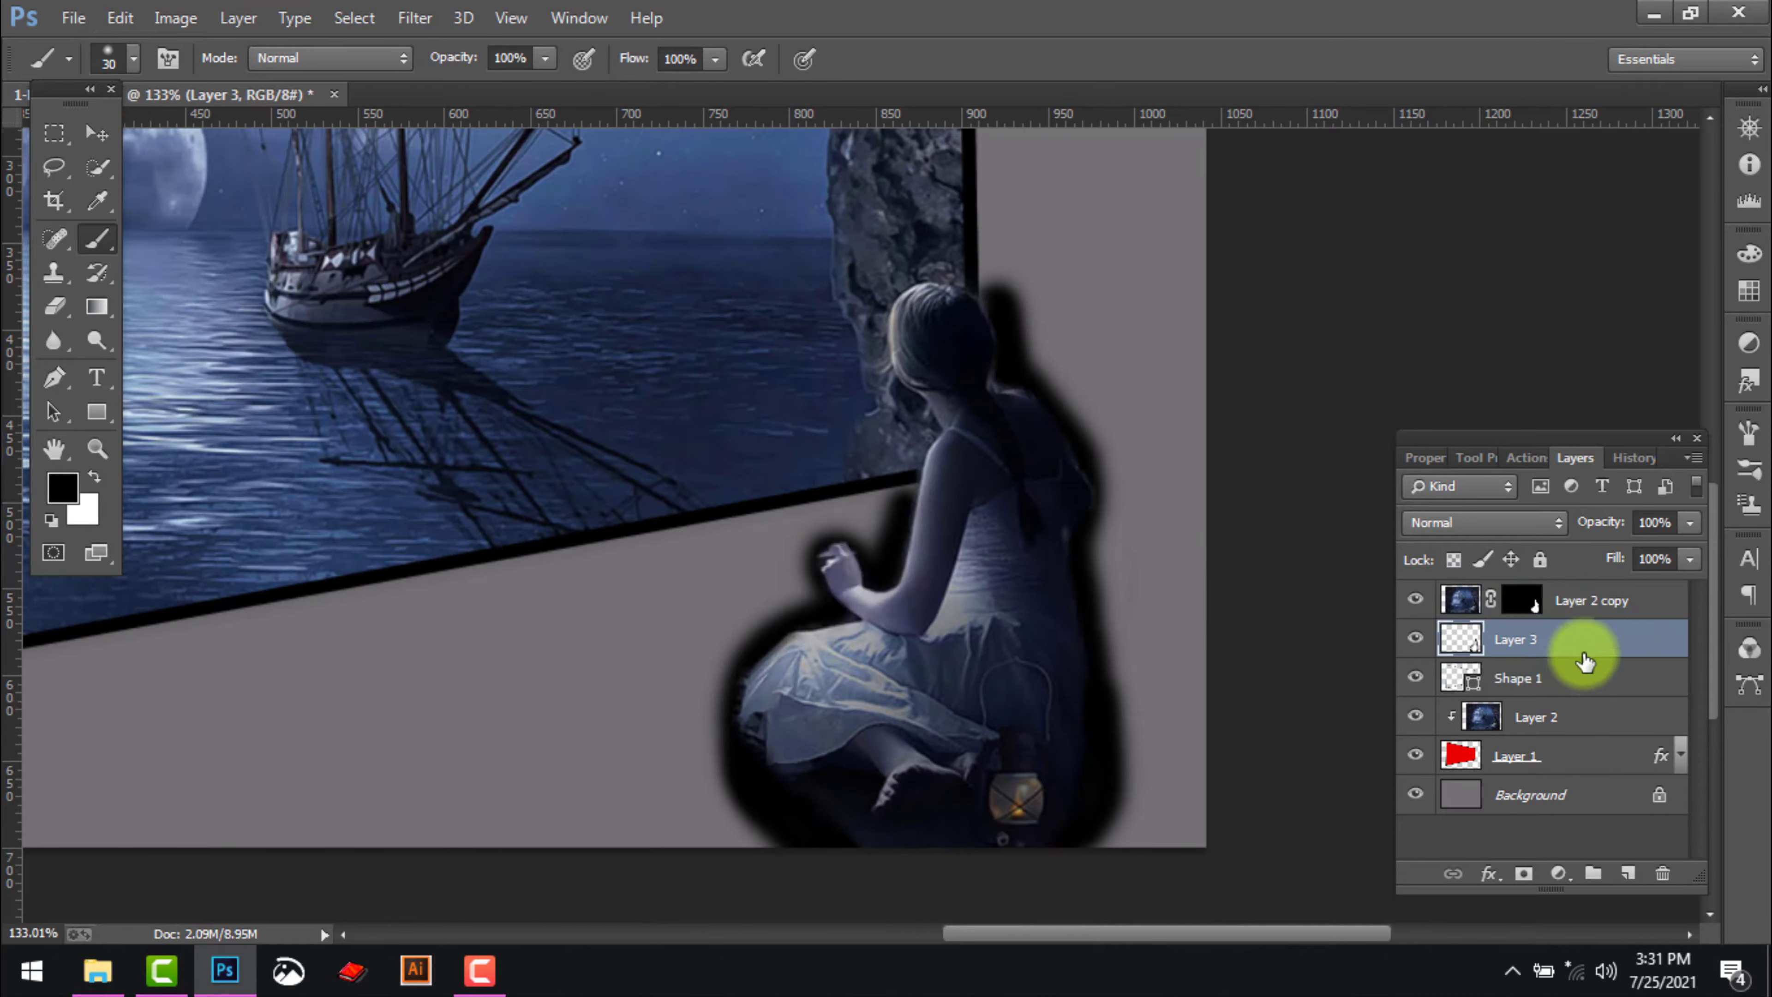
pyautogui.click(414, 17)
pyautogui.moveTo(713, 328)
pyautogui.click(898, 508)
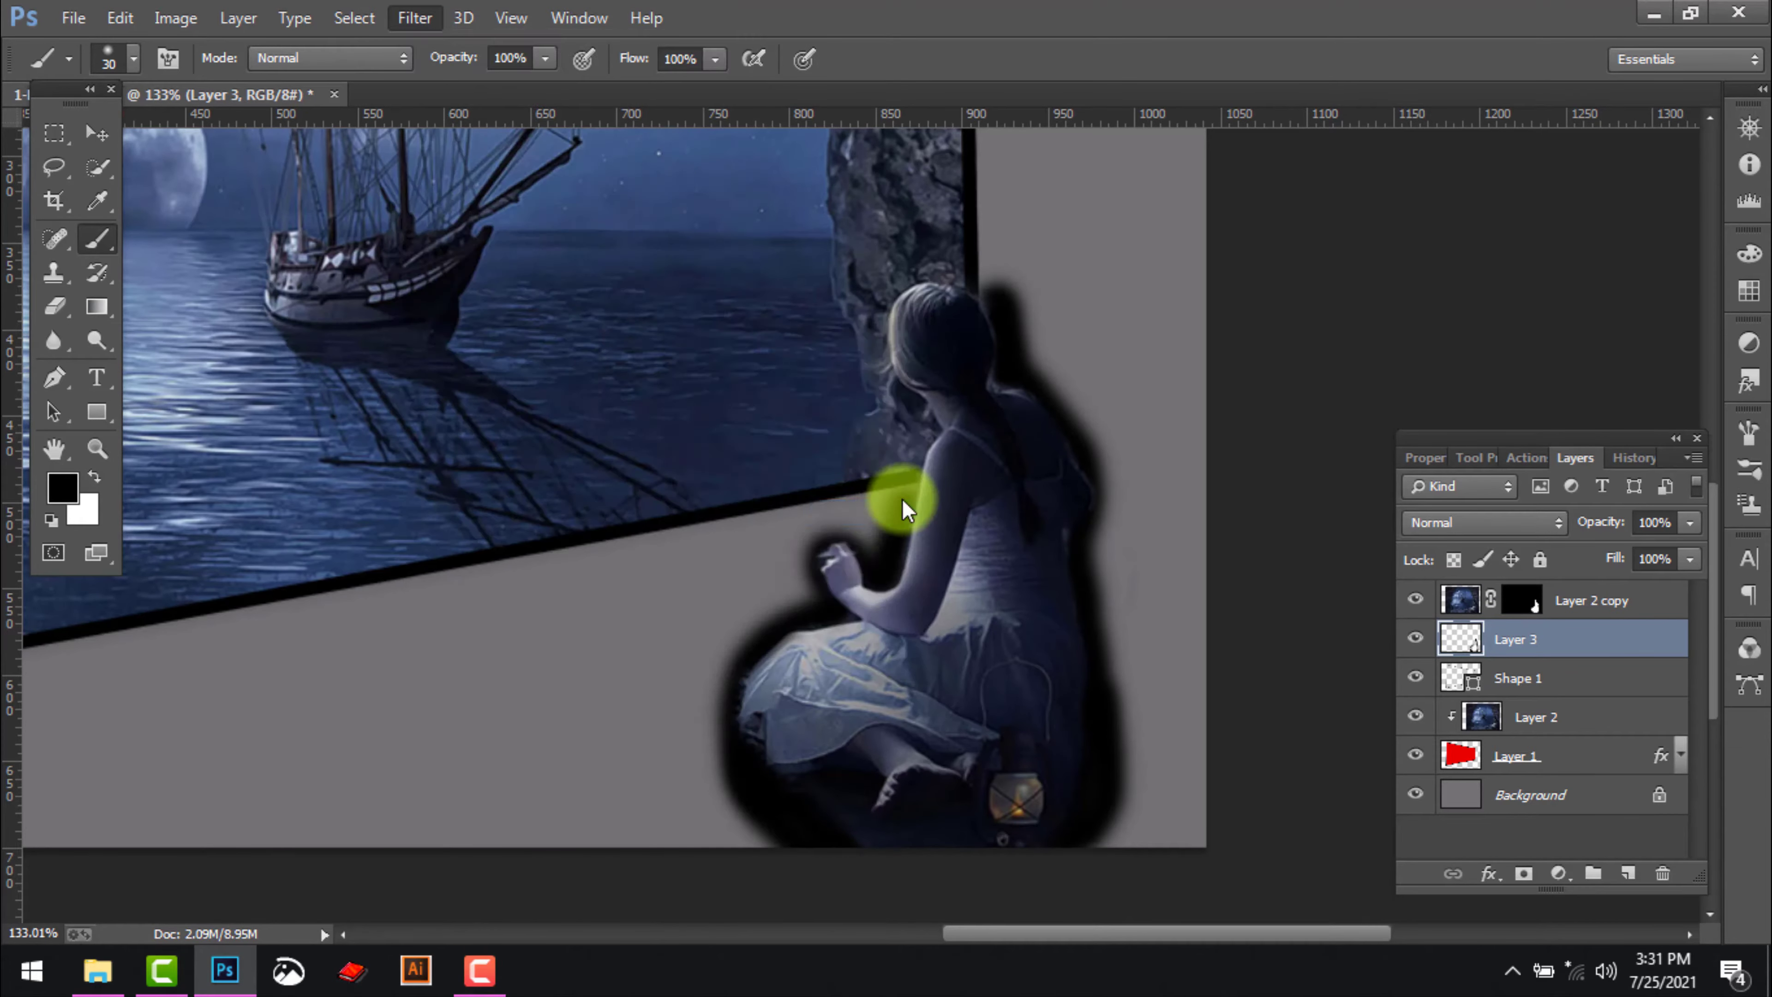
pyautogui.moveTo(520, 162); pyautogui.dragTo(516, 161)
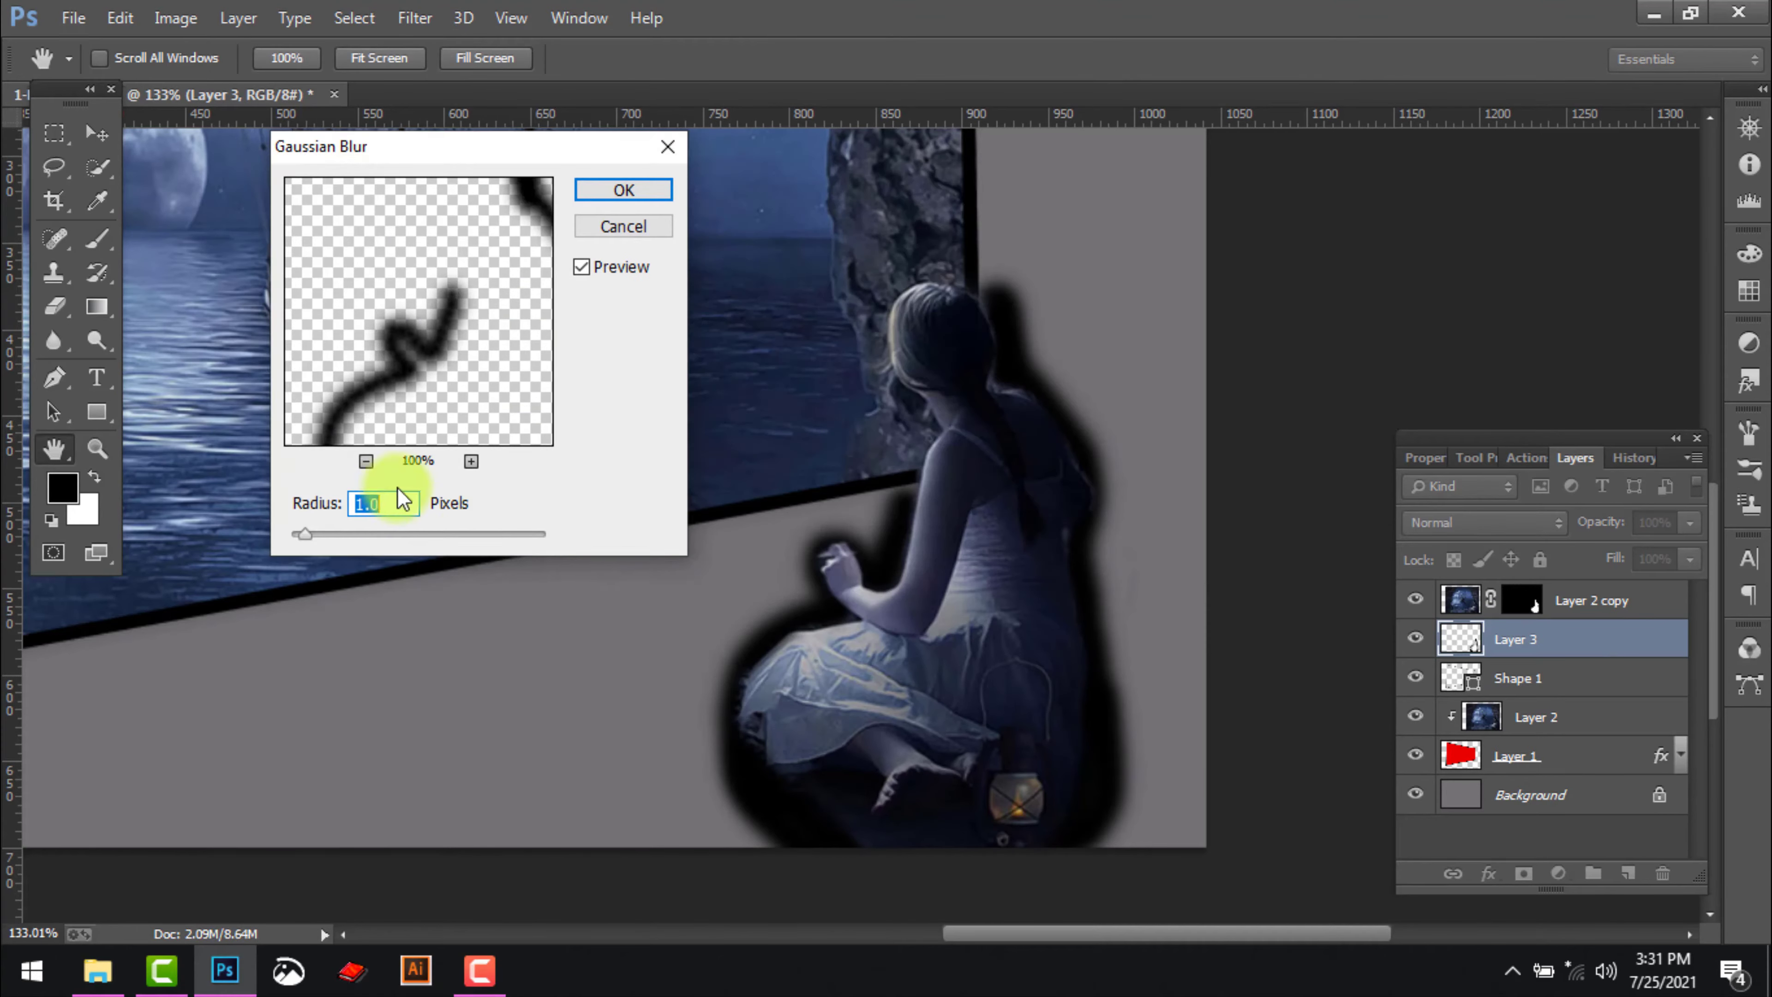
pyautogui.moveTo(334, 541); pyautogui.dragTo(386, 537)
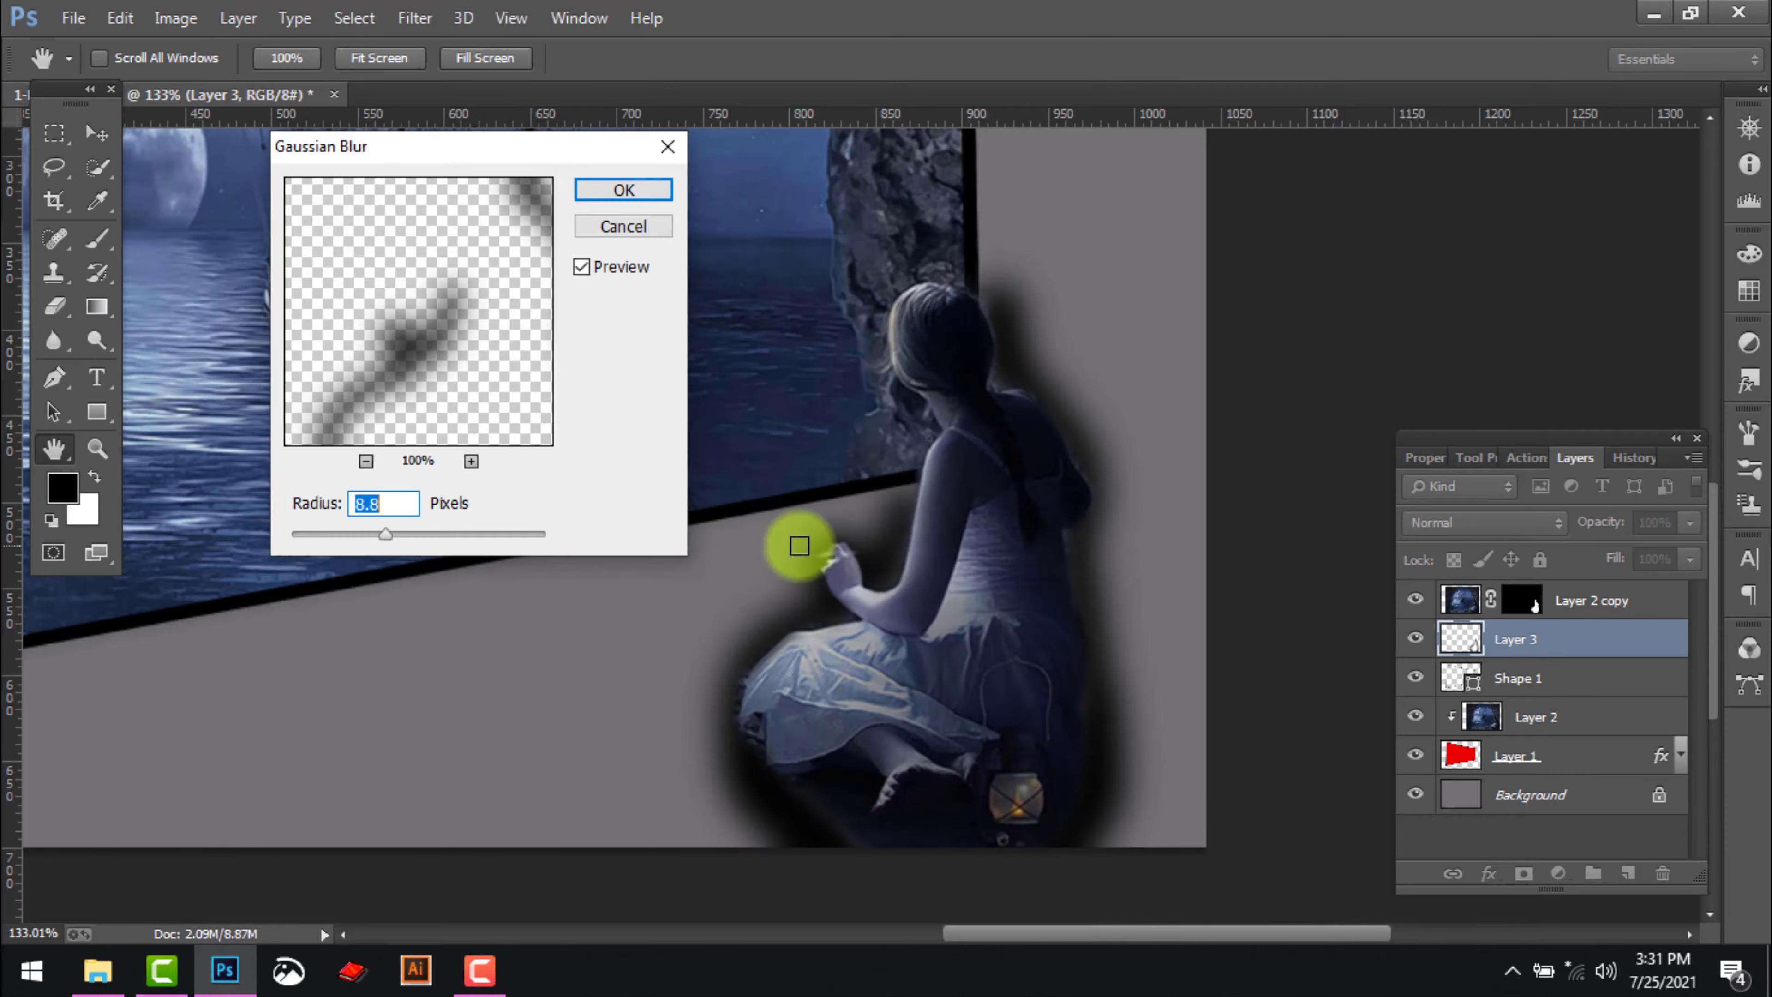
pyautogui.click(623, 190)
# Set the blurred shadow layer's opacity to 80%
pyautogui.click(1686, 527)
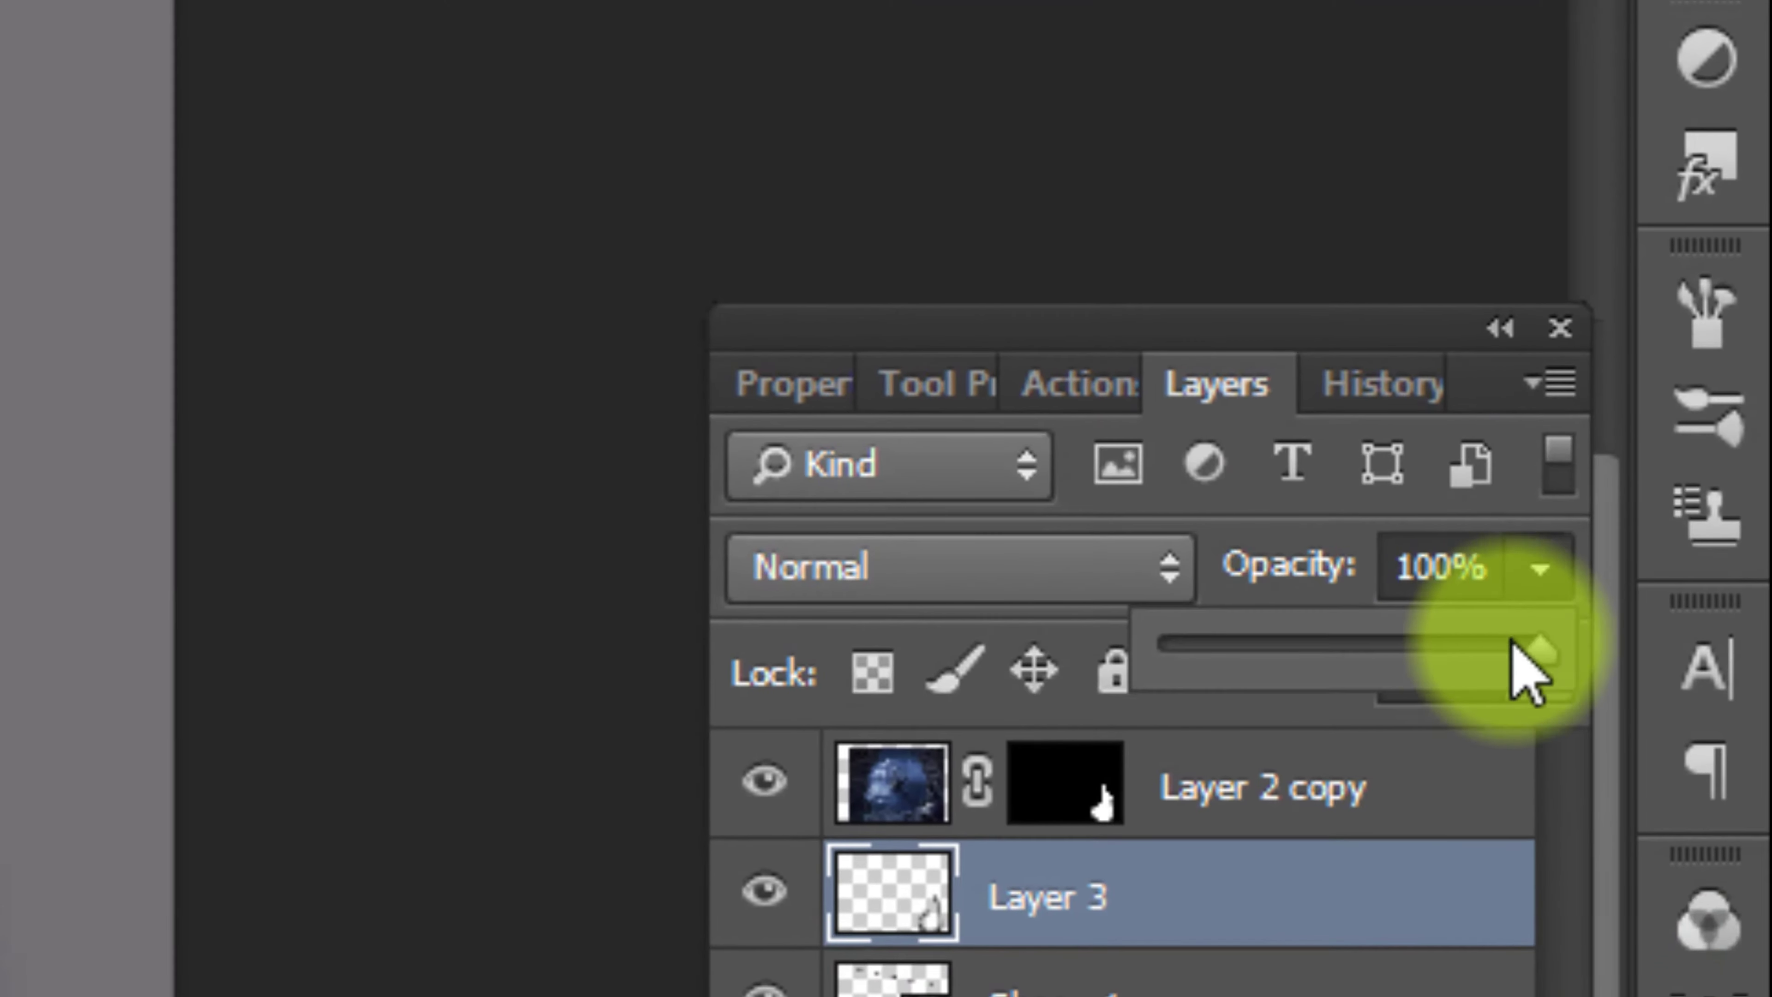
pyautogui.moveTo(1511, 640); pyautogui.dragTo(1453, 662)
pyautogui.moveTo(1470, 571); pyautogui.dragTo(1265, 582)
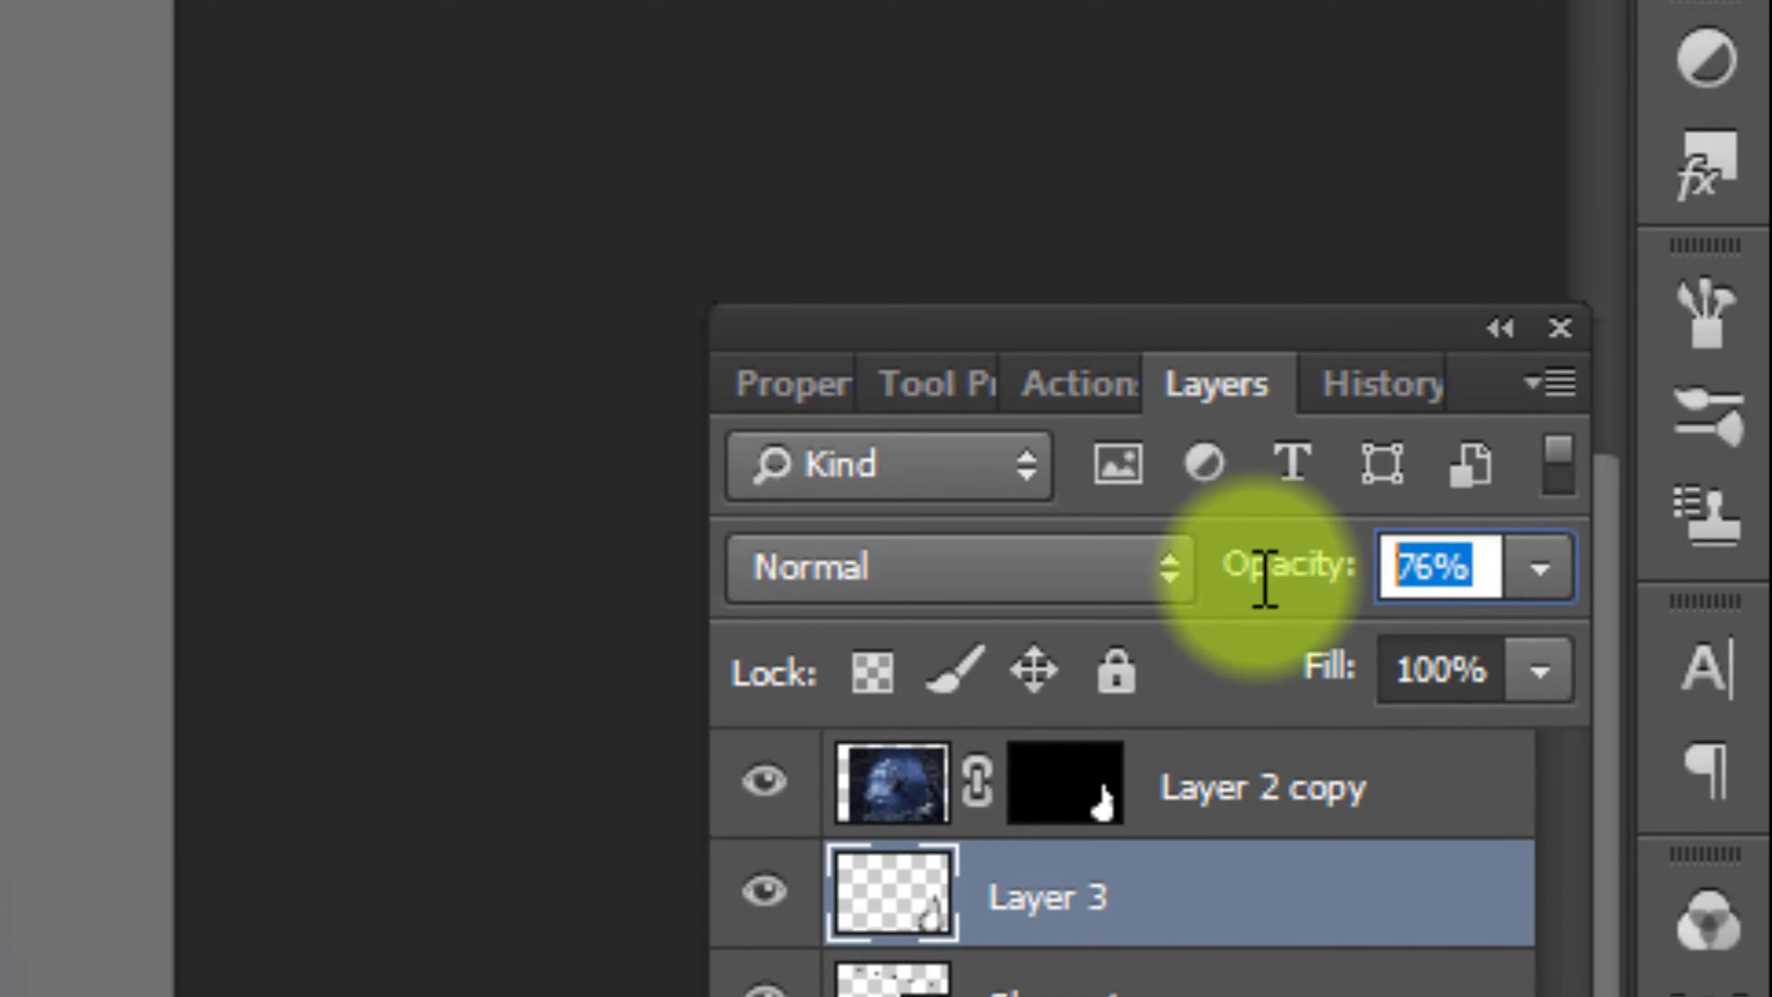
pyautogui.write('80')
pyautogui.press('Return')
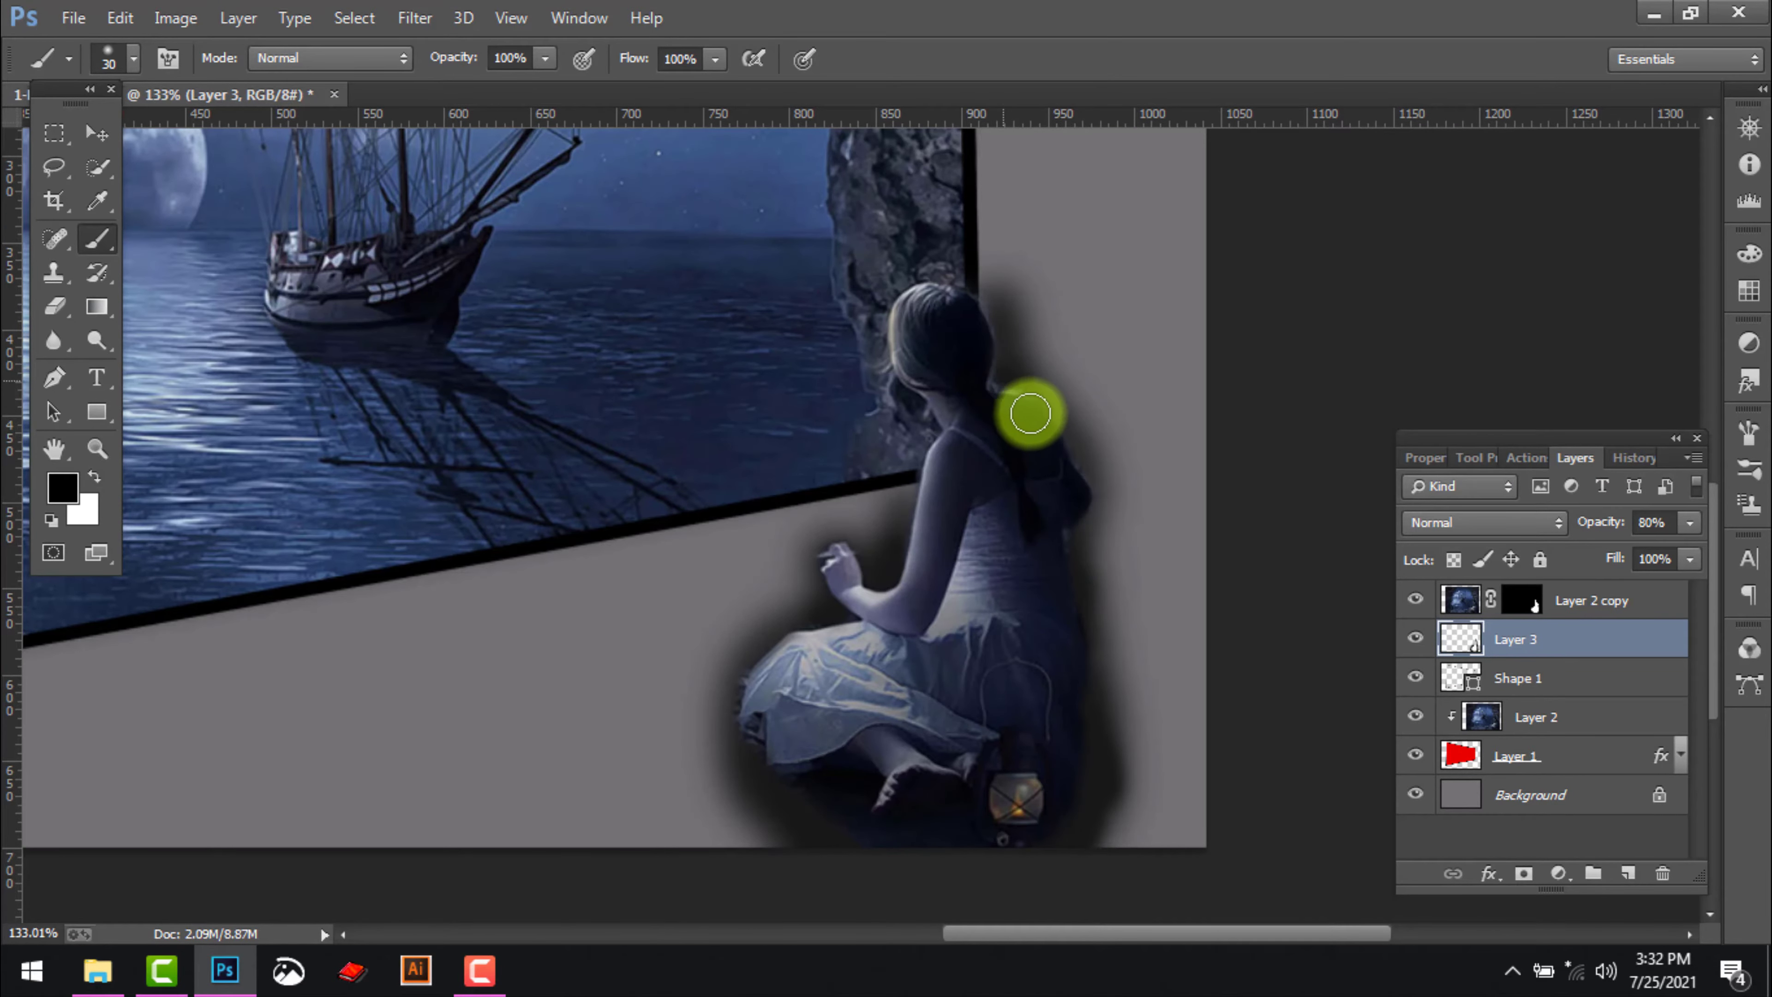
# Fit the whole image on screen and hide the layer list to inspect the finished composition
pyautogui.moveTo(1075, 505); pyautogui.dragTo(1112, 701)
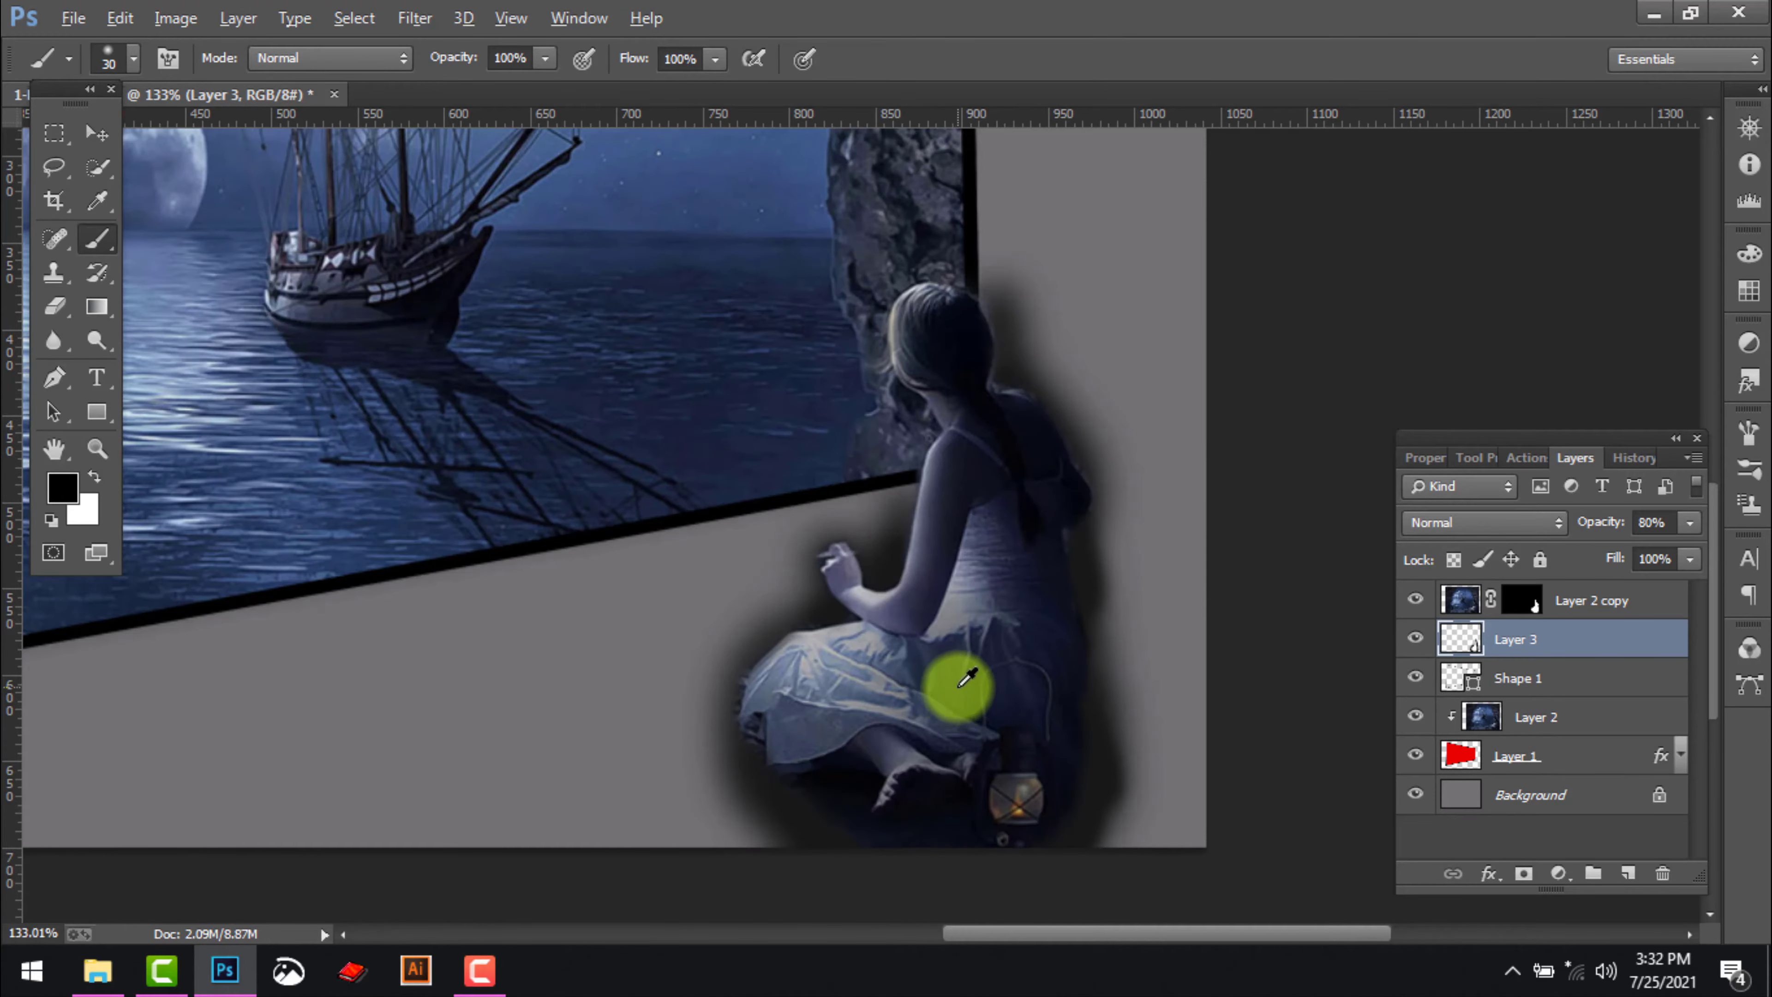
pyautogui.hotkey('ctrl', '0')
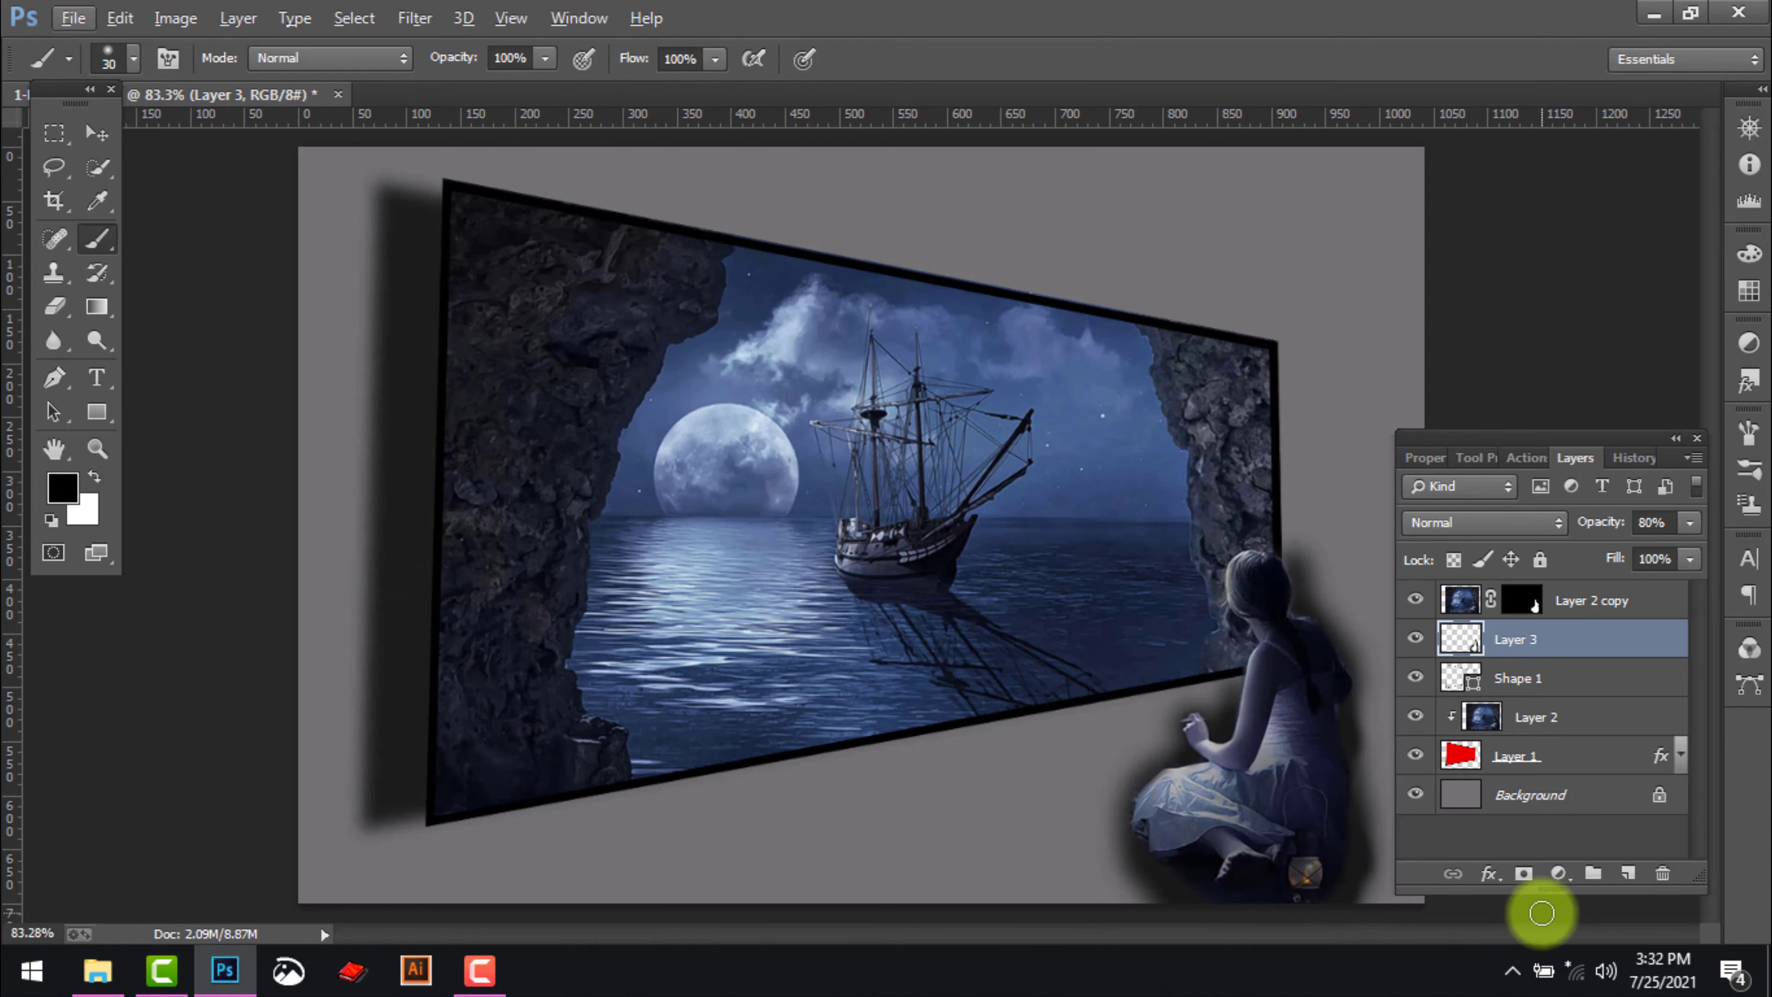
pyautogui.press('F7')
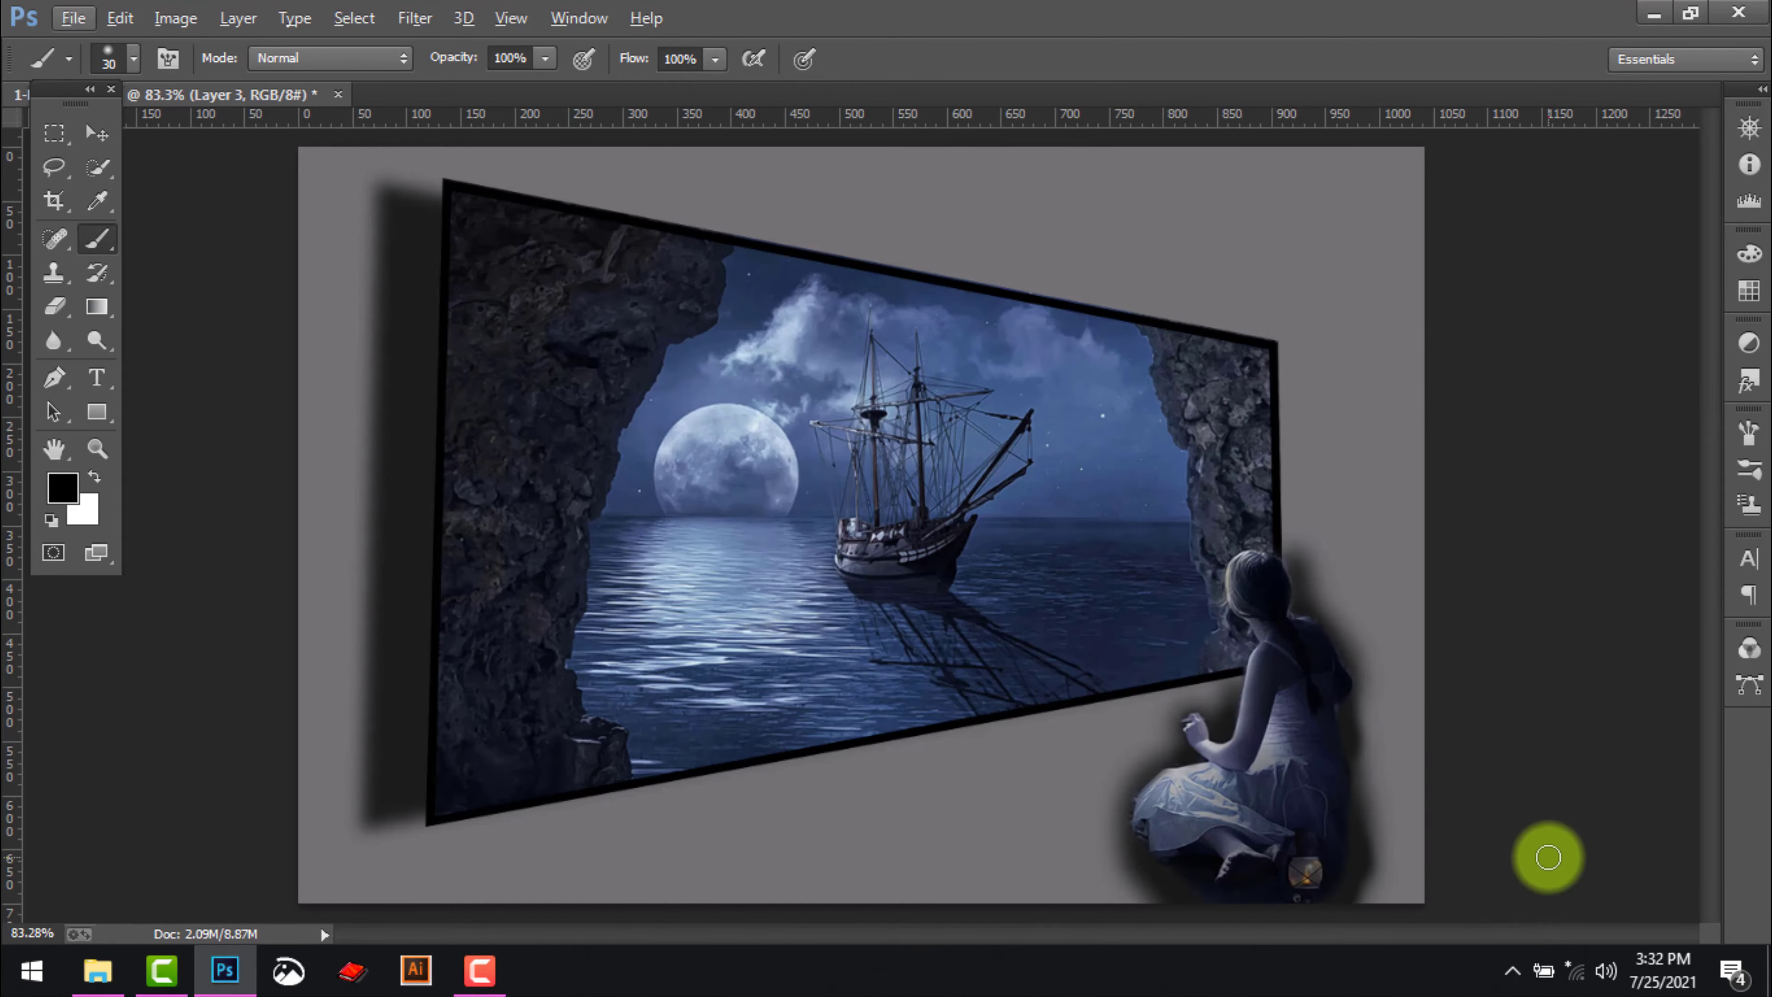